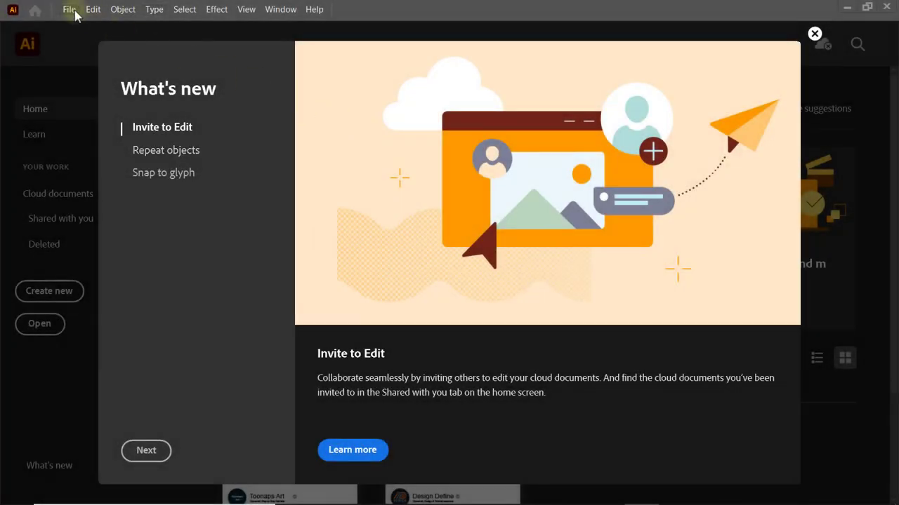
- Open the settings for a new document
{"action": "left_click", "coordinate": [74, 13]}
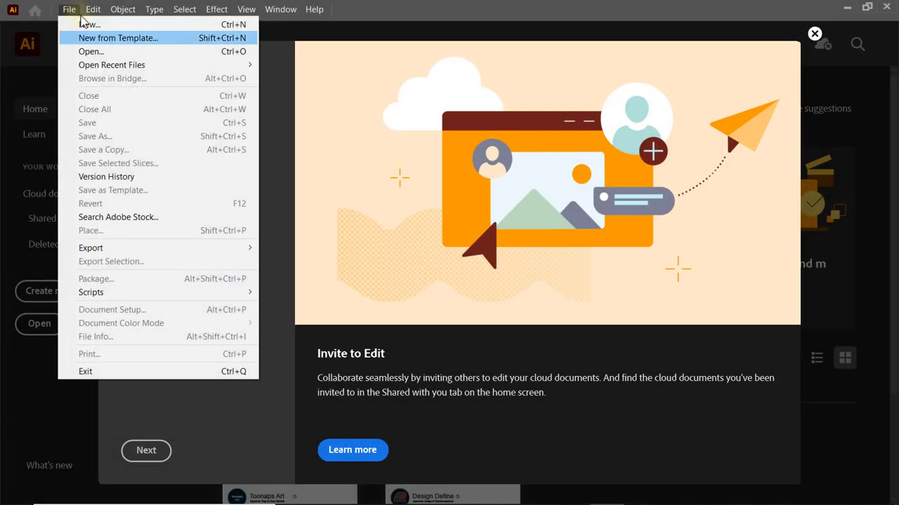
{"action": "left_click", "coordinate": [94, 27]}
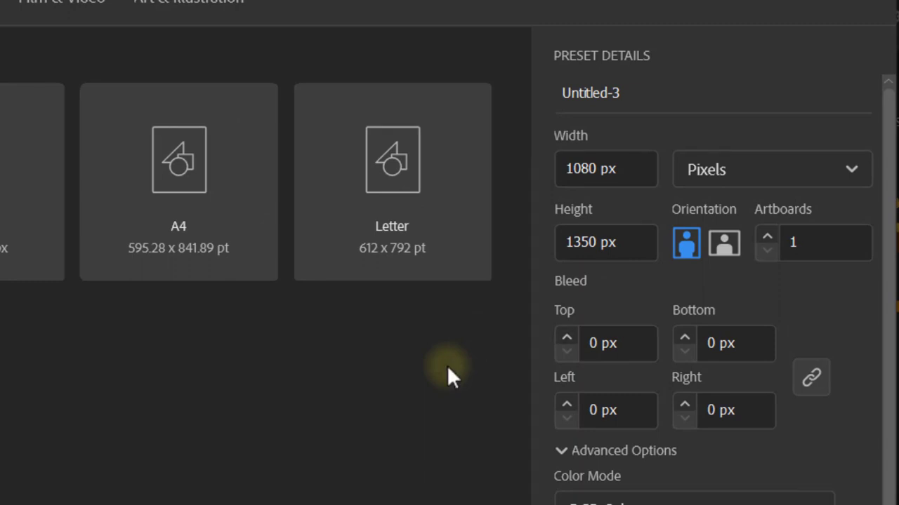
- Set the new document's height to 1080 px
{"action": "left_click", "coordinate": [583, 242]}
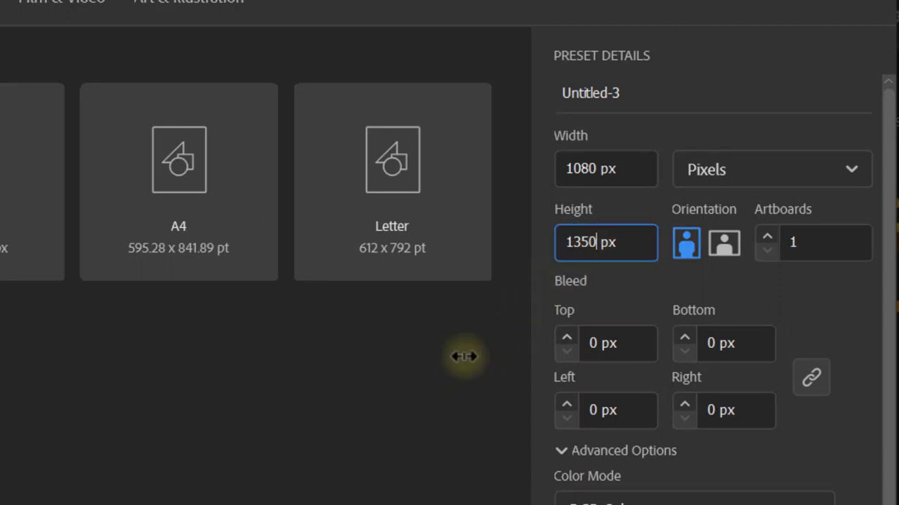
{"action": "key", "text": "BackSpace"}
{"action": "key", "text": "BackSpace"}
{"action": "key", "text": "BackSpace"}
{"action": "type", "text": "080"}
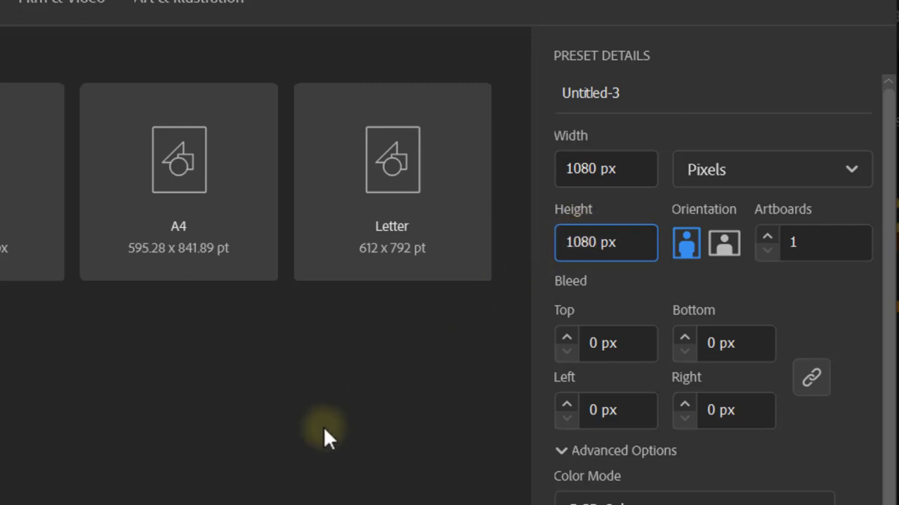
- Set the document height to 1350 px and create the 1080 × 1350 px RGB document
{"action": "key", "text": "BackSpace"}
{"action": "key", "text": "BackSpace"}
{"action": "key", "text": "BackSpace"}
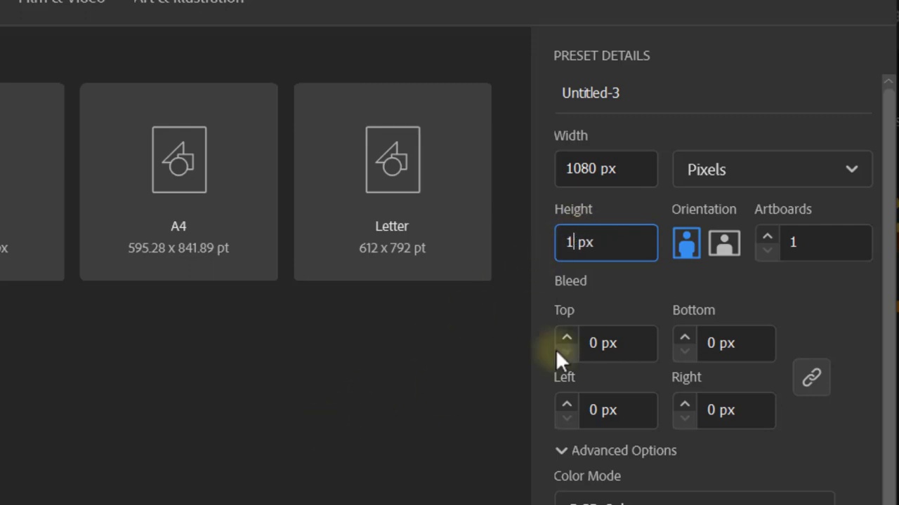
{"action": "type", "text": "2"}
{"action": "key", "text": "BackSpace"}
{"action": "type", "text": "350"}
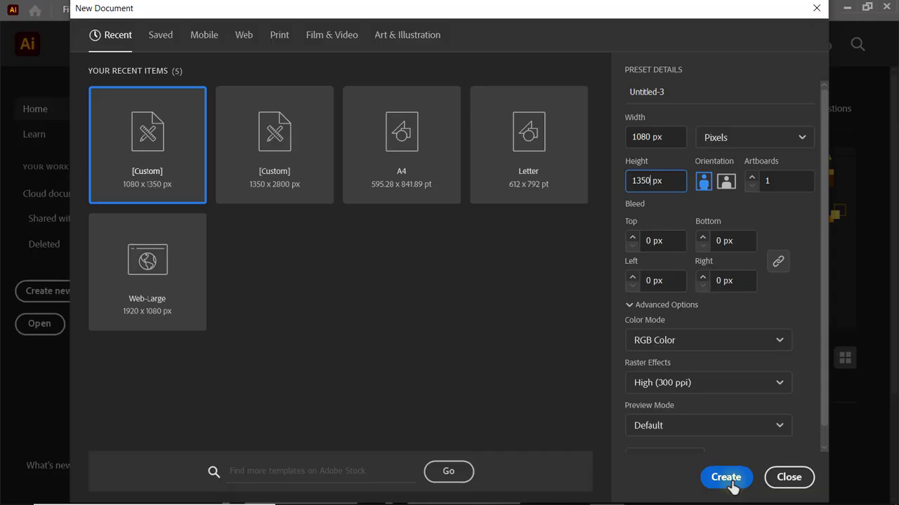
{"action": "left_click", "coordinate": [725, 477]}
{"action": "key", "text": "Escape"}
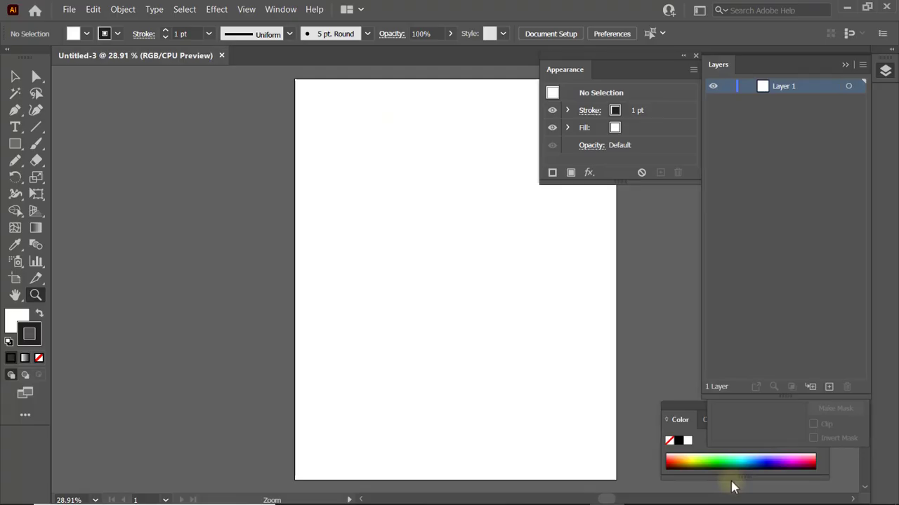
{"action": "left_click", "coordinate": [525, 208], "text": "alt"}
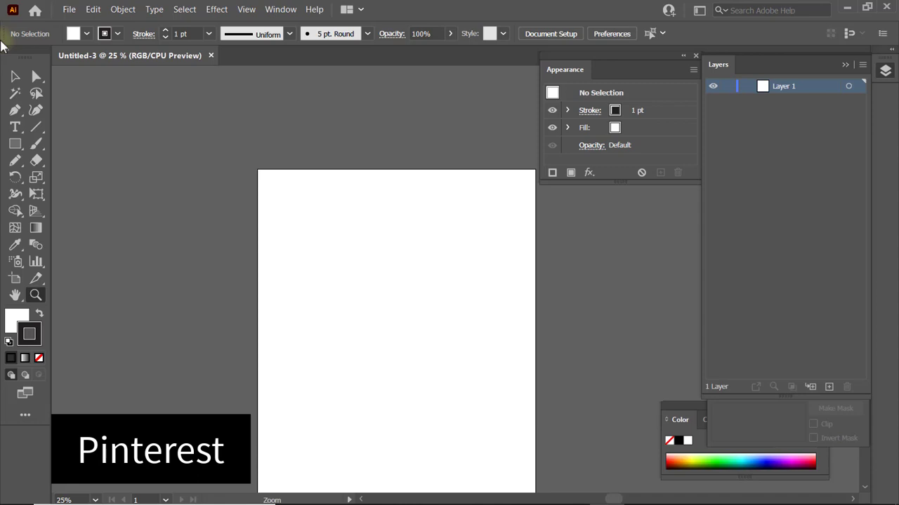
{"action": "left_click", "coordinate": [69, 11]}
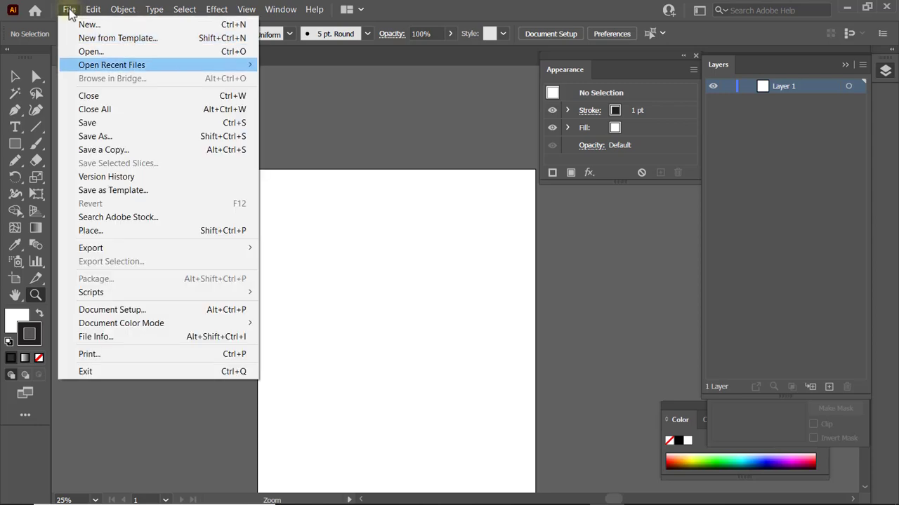
{"action": "left_click", "coordinate": [180, 238]}
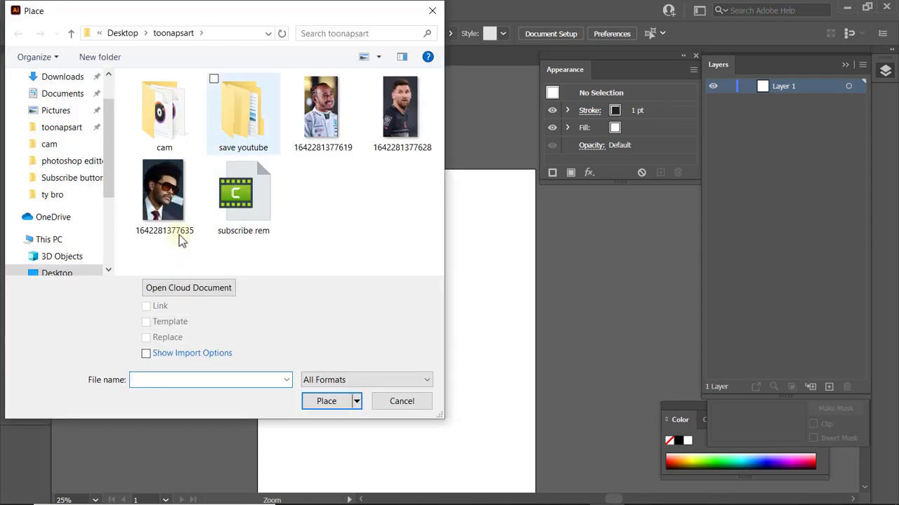
{"action": "left_click", "coordinate": [328, 121]}
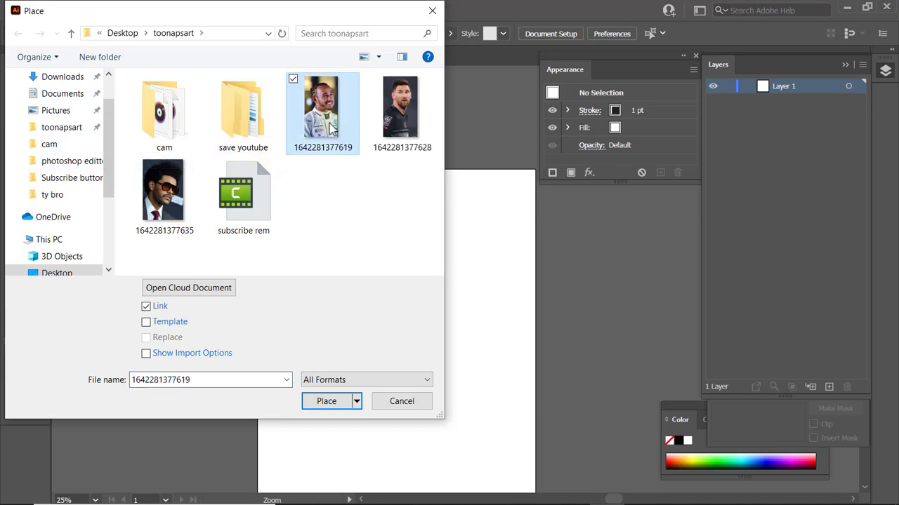
{"action": "double_click", "coordinate": [330, 130]}
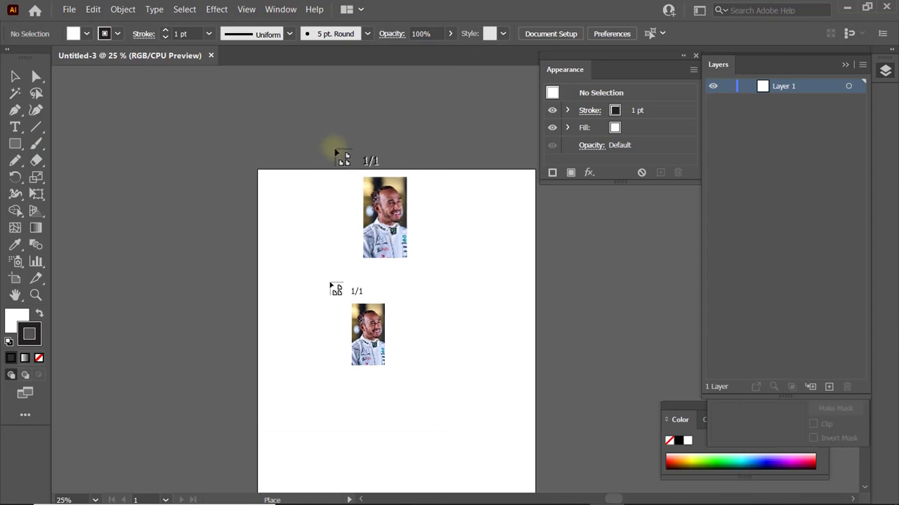
{"action": "left_click", "coordinate": [355, 273]}
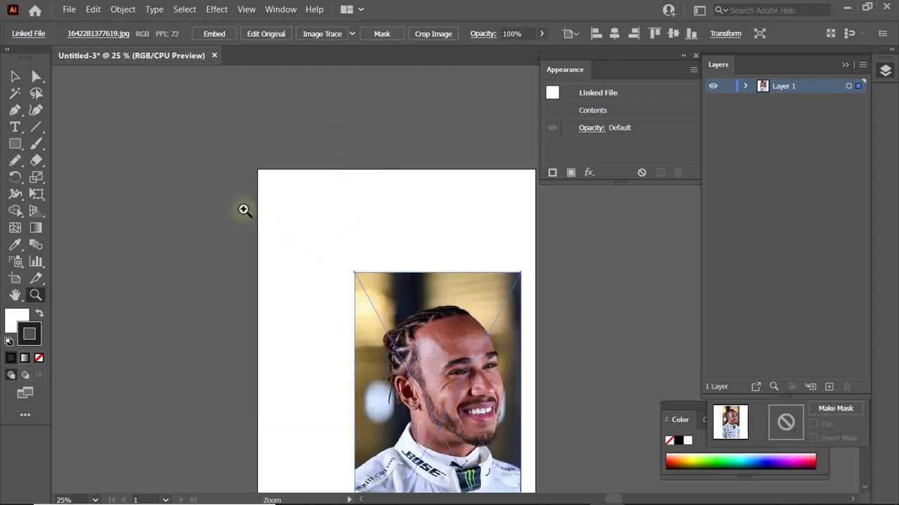
- Enlarge the placed photo proportionally and position it so that it covers the artboard around the face
{"action": "left_click", "coordinate": [15, 76]}
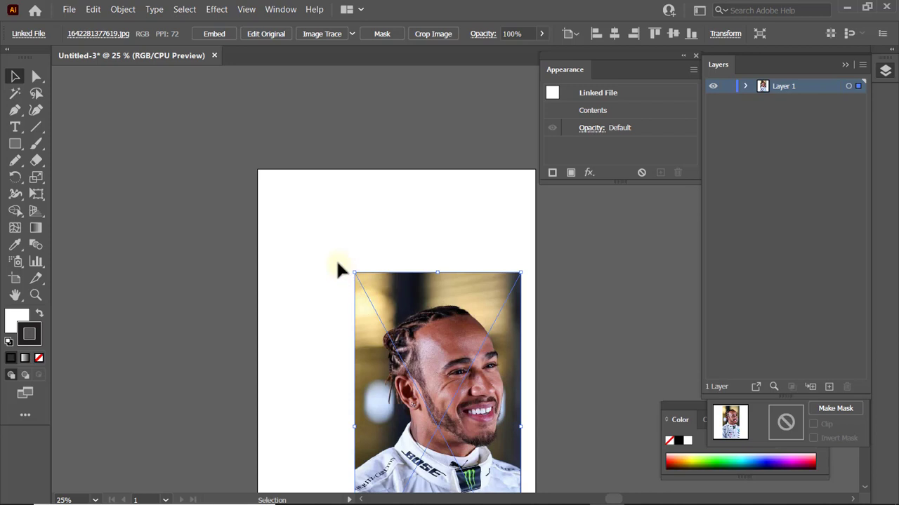
{"action": "key", "text": "shift+alt"}
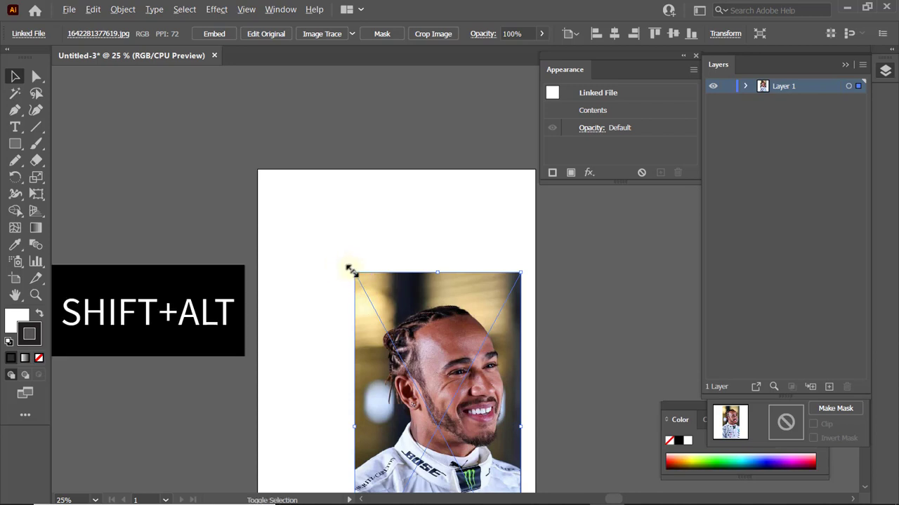
{"action": "left_click_drag", "start_coordinate": [353, 270], "coordinate": [260, 99]}
{"action": "left_click_drag", "start_coordinate": [396, 249], "coordinate": [386, 278]}
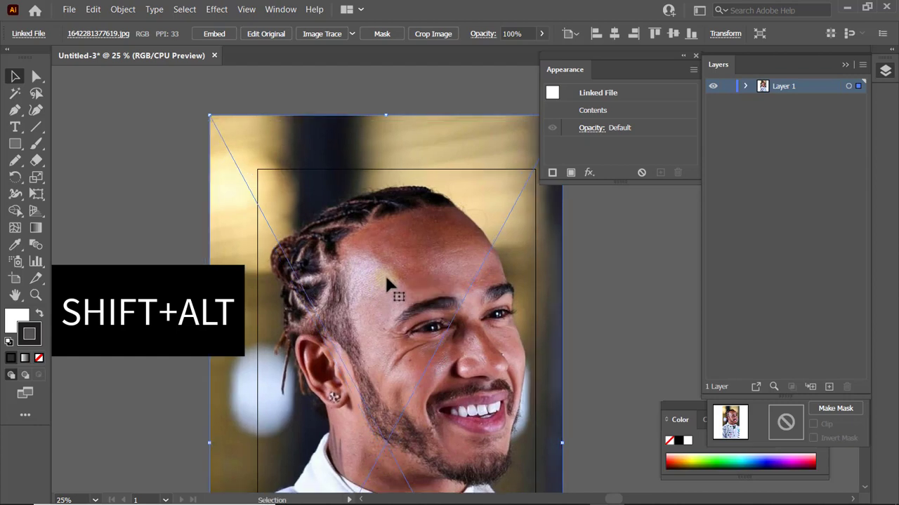
{"action": "key", "text": "z"}
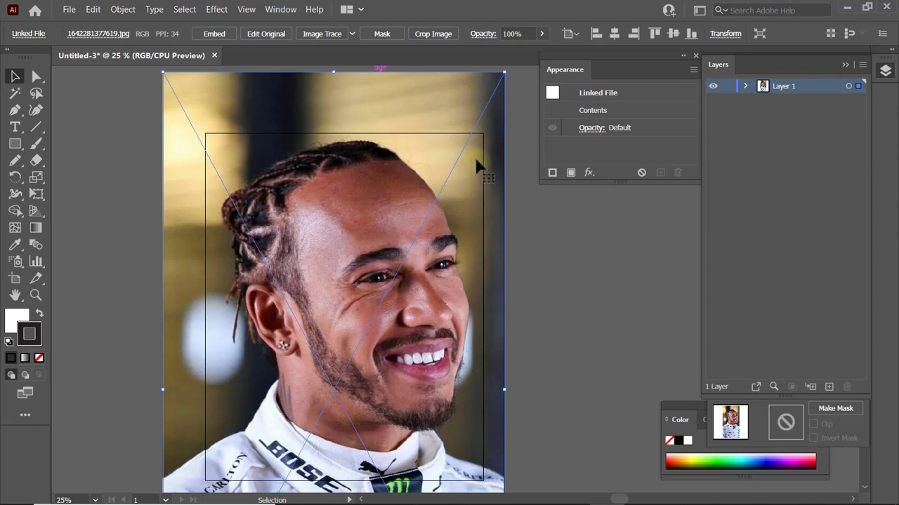
- Crop the photo to the artboard's edges, about 1080 × 1343 px
{"action": "left_click", "coordinate": [433, 33]}
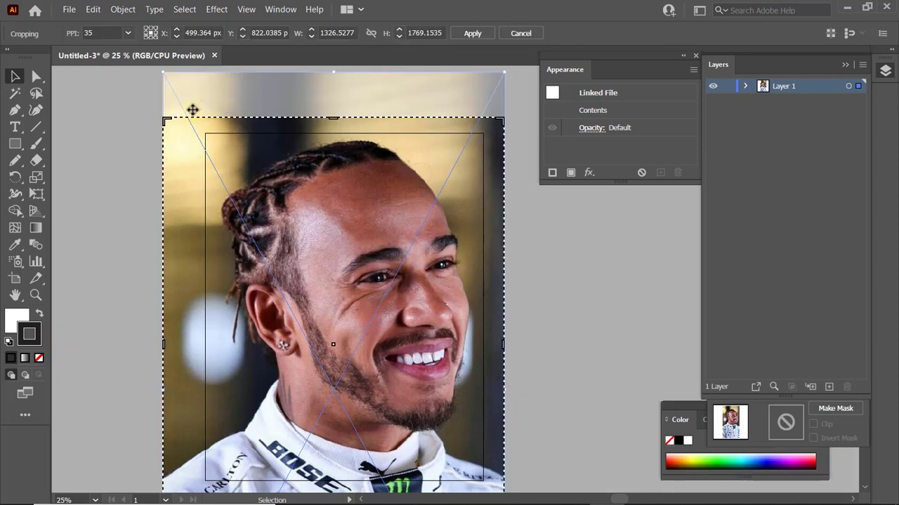
{"action": "left_click_drag", "start_coordinate": [167, 124], "coordinate": [206, 136]}
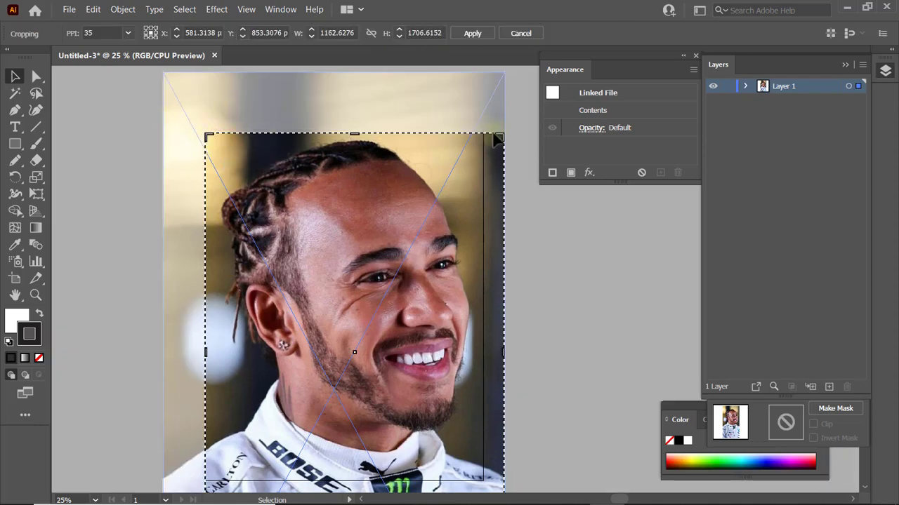
{"action": "left_click_drag", "start_coordinate": [500, 134], "coordinate": [483, 136]}
{"action": "scroll", "coordinate": [376, 232], "scroll_direction": "down", "scroll_amount": 3}
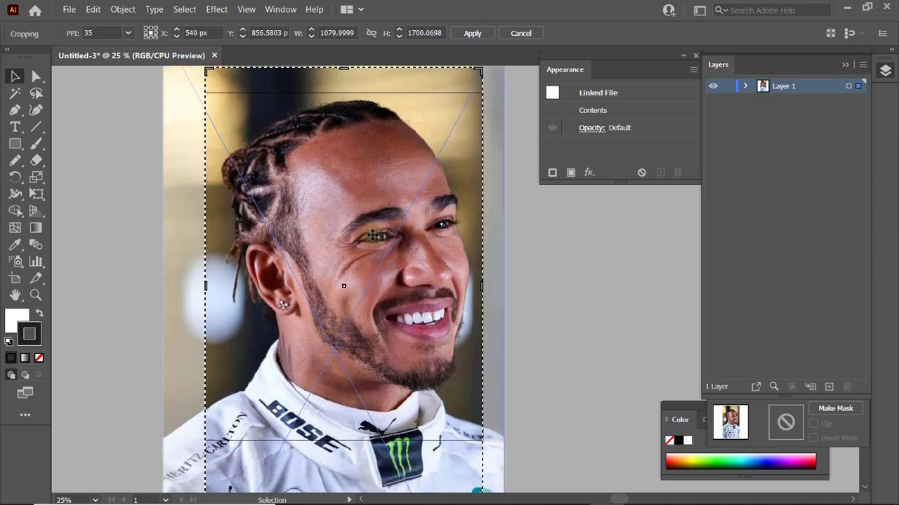
{"action": "left_click_drag", "start_coordinate": [343, 448], "coordinate": [358, 358]}
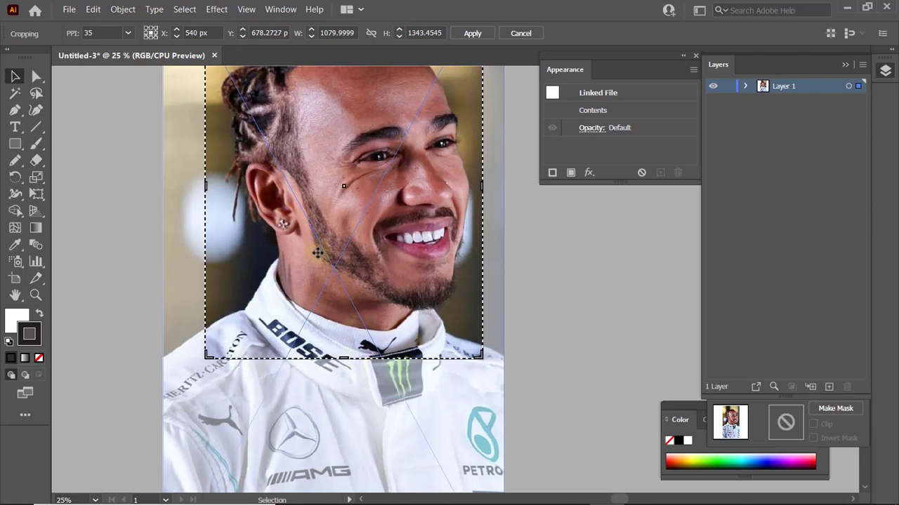
{"action": "key", "text": "Return"}
{"action": "scroll", "coordinate": [308, 228], "scroll_direction": "up", "scroll_amount": 3}
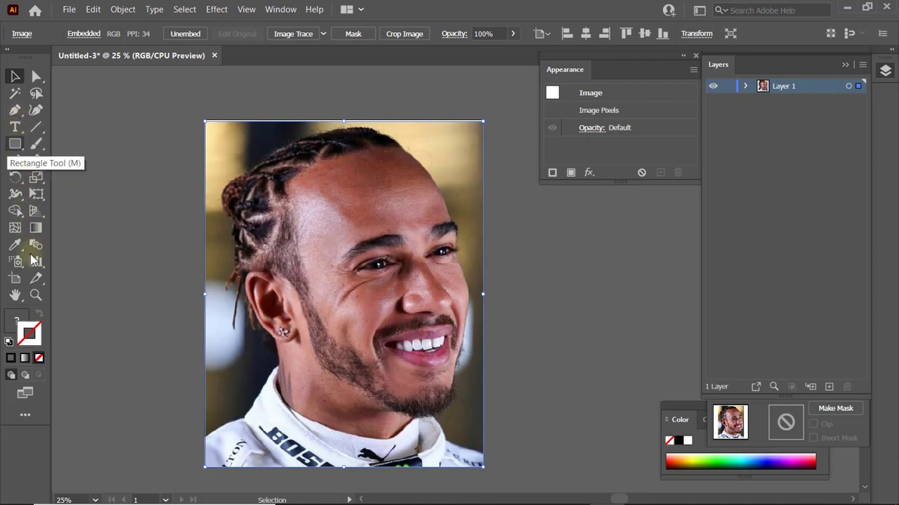
- Set the fill to none and the stroke to black (000000), and deselect the photo
{"action": "key", "text": "d"}
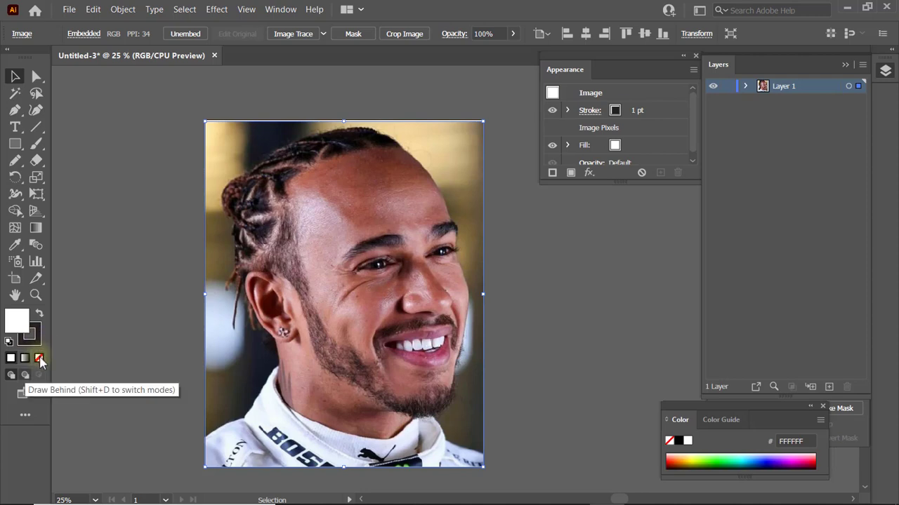
{"action": "left_click", "coordinate": [38, 358]}
{"action": "left_click", "coordinate": [31, 335]}
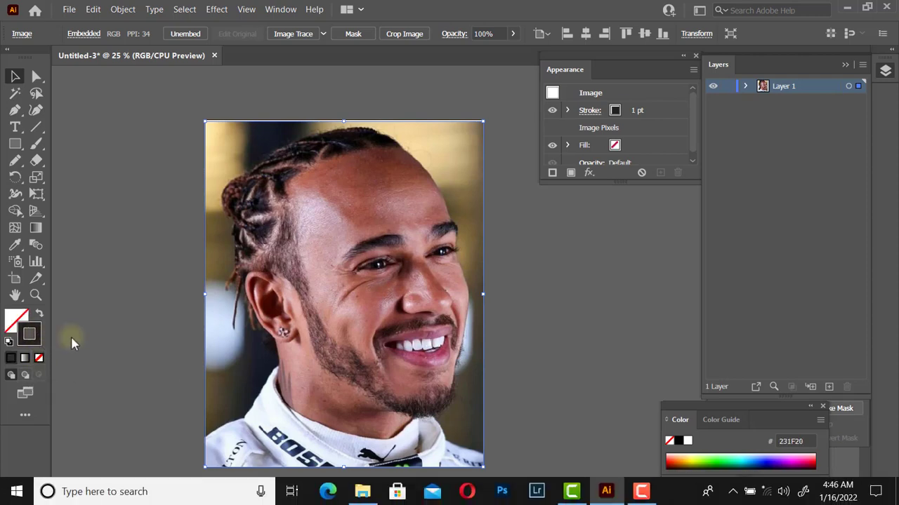
{"action": "left_click", "coordinate": [678, 441]}
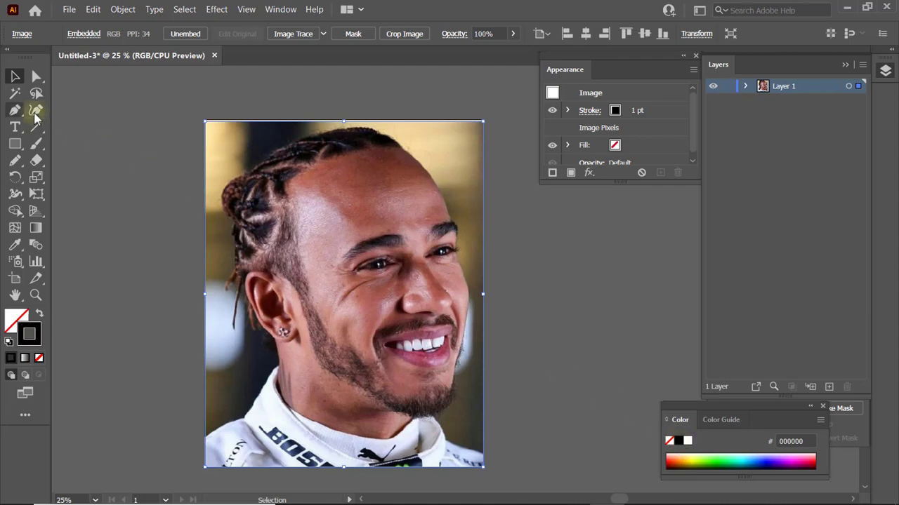
{"action": "key", "text": "v"}
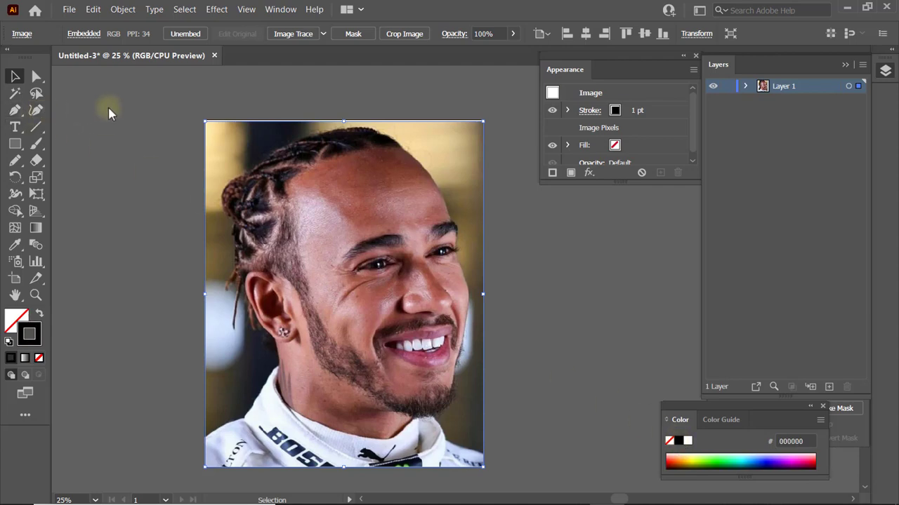
{"action": "left_click", "coordinate": [145, 110]}
- Pick black as the stroke colour and draw a horizontal Pen tool line about 622 px long outside the artboard, above the photo
{"action": "left_click", "coordinate": [15, 112]}
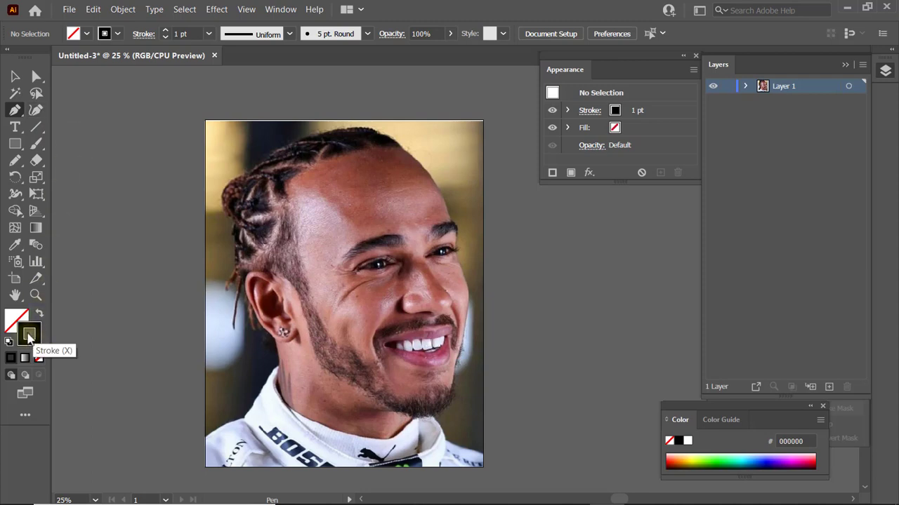
{"action": "double_click", "coordinate": [30, 334]}
{"action": "left_click_drag", "start_coordinate": [269, 338], "coordinate": [258, 360]}
{"action": "left_click", "coordinate": [612, 172]}
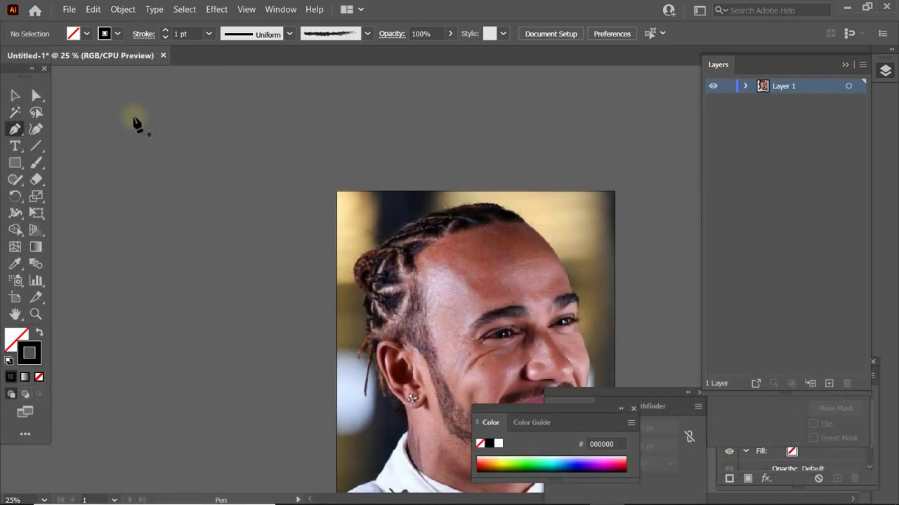
{"action": "left_click", "coordinate": [100, 130]}
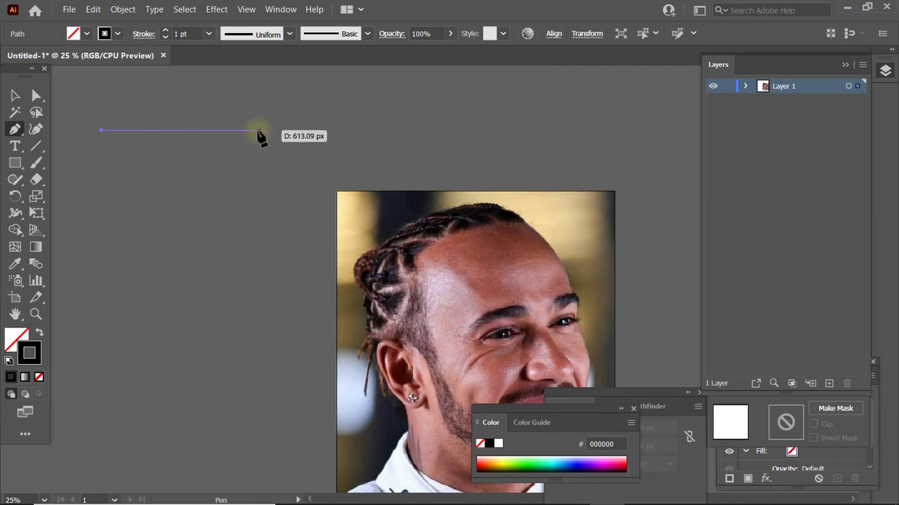
{"action": "left_click", "coordinate": [262, 131]}
- Select the line, set its stroke weight to 5 pt and apply the lens-shaped width profile tapered at both ends
{"action": "left_click", "coordinate": [15, 95]}
{"action": "left_click", "coordinate": [174, 131]}
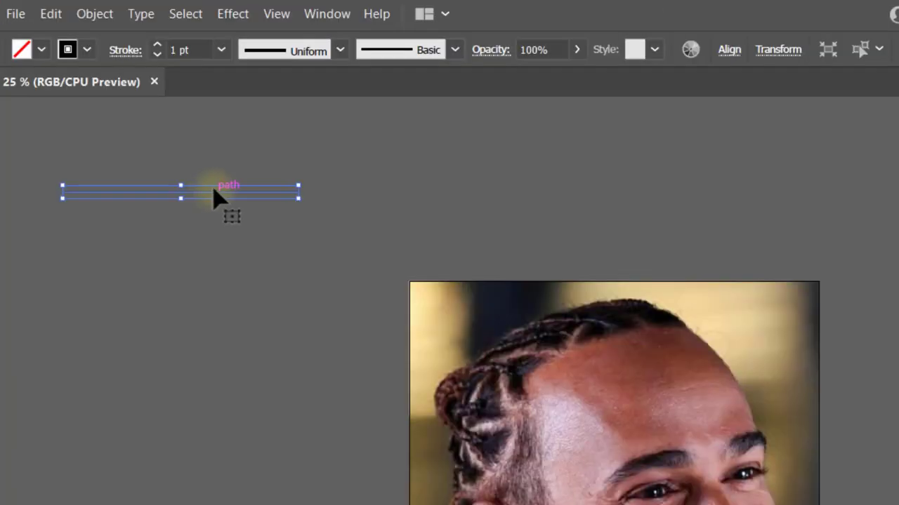
{"action": "left_click", "coordinate": [160, 45]}
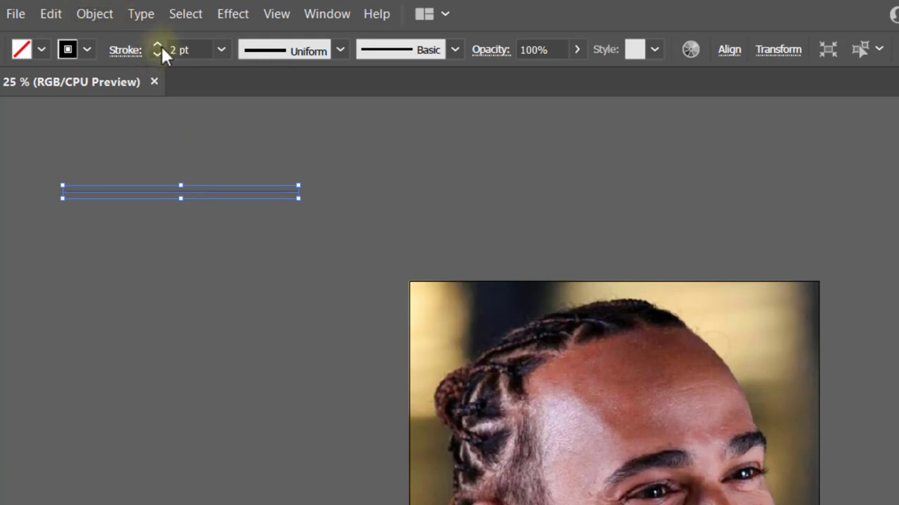
{"action": "left_click", "coordinate": [158, 45]}
{"action": "left_click", "coordinate": [158, 45]}
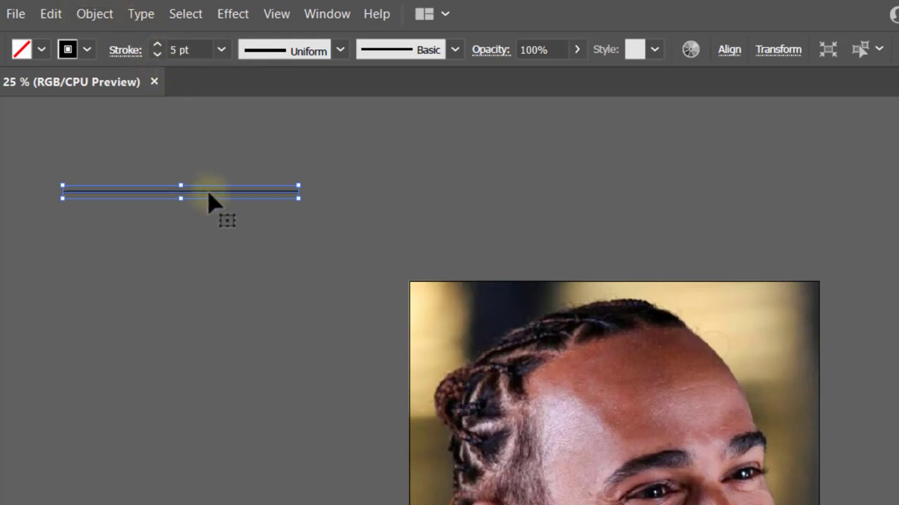
{"action": "left_click", "coordinate": [340, 50]}
{"action": "left_click", "coordinate": [309, 123]}
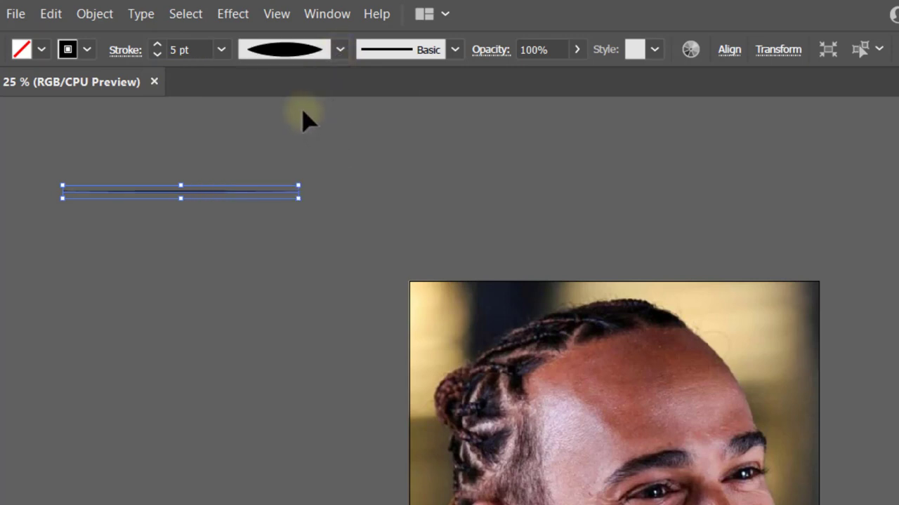
- Save the selected line with the lens-shaped taper as a new art brush, choosing its colorization method
{"action": "left_click", "coordinate": [455, 50]}
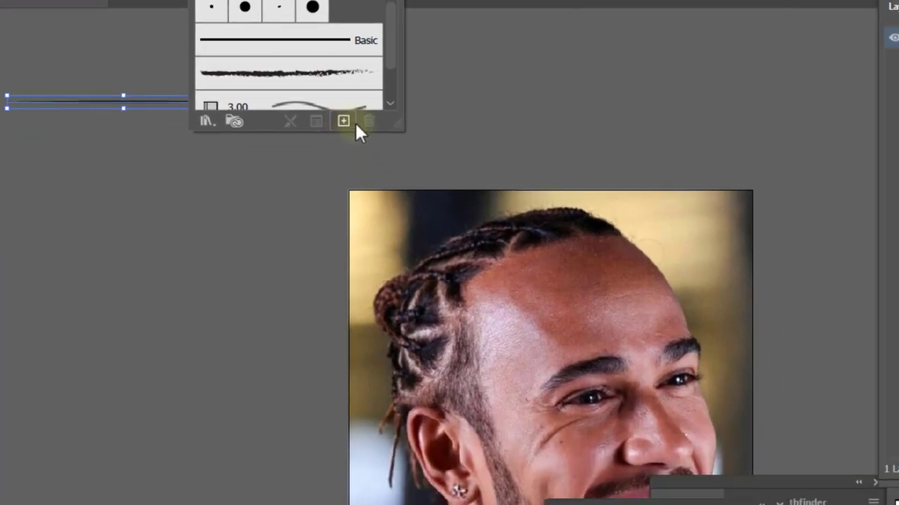
{"action": "left_click", "coordinate": [354, 123]}
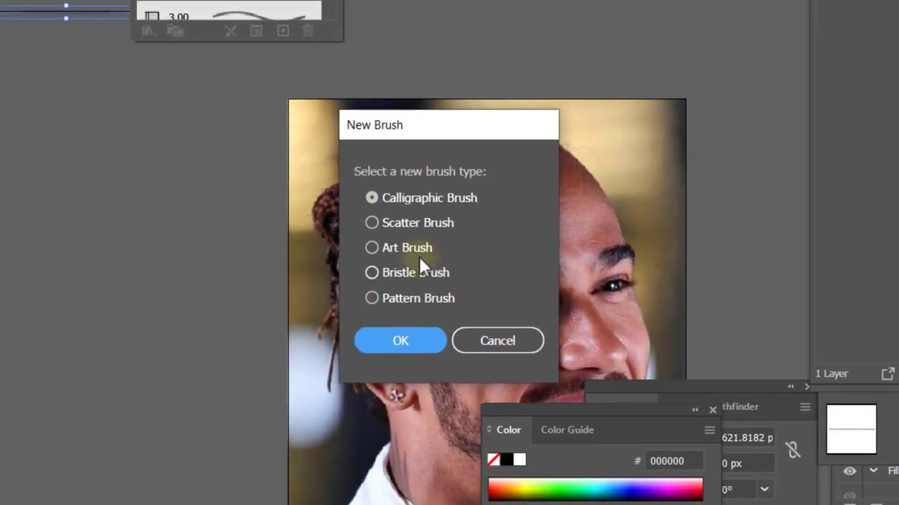
{"action": "left_click", "coordinate": [405, 249]}
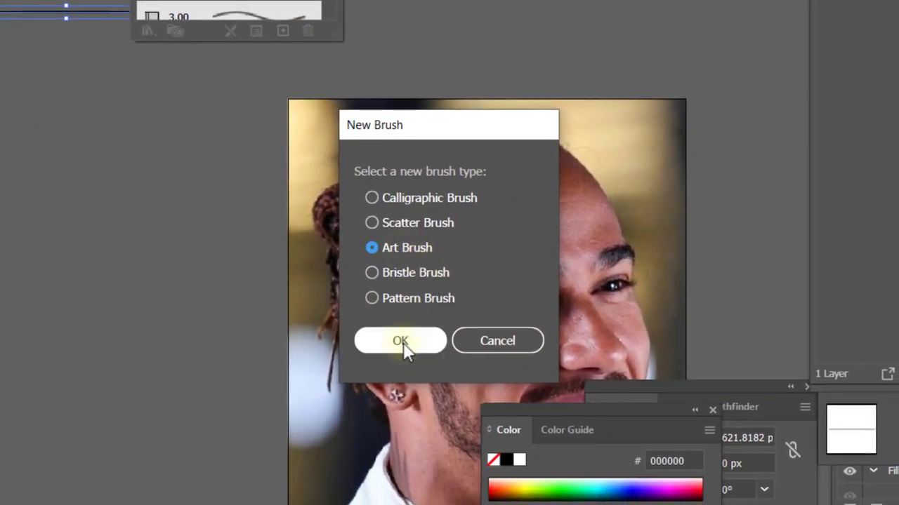
{"action": "left_click", "coordinate": [401, 347]}
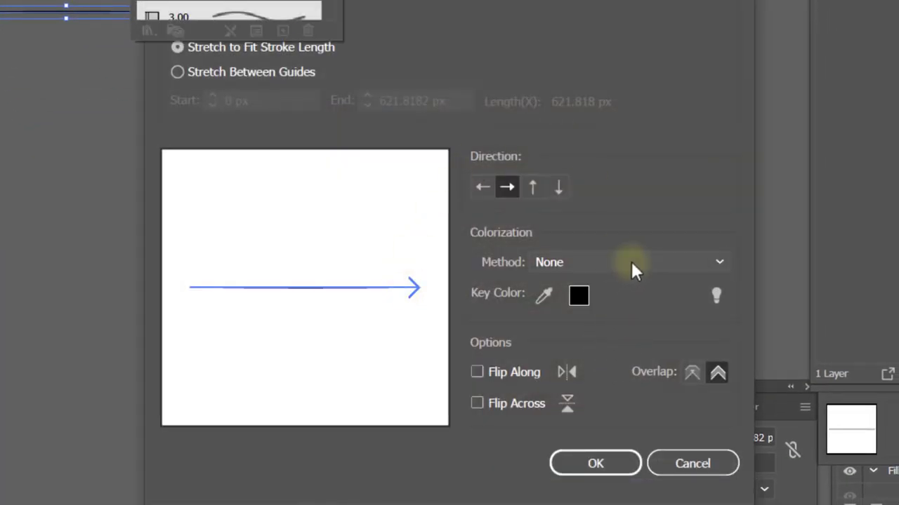
{"action": "left_click", "coordinate": [626, 264]}
{"action": "left_click", "coordinate": [606, 308]}
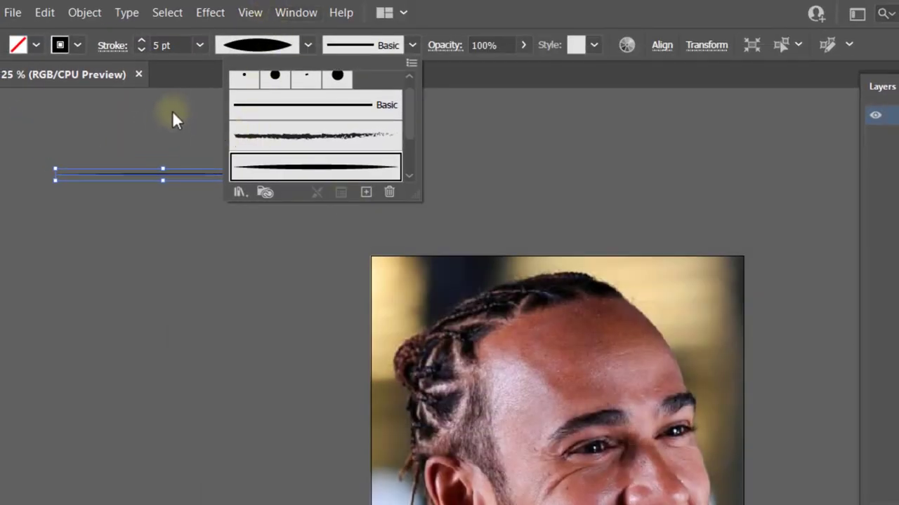
{"action": "left_click", "coordinate": [170, 113]}
- Apply the triangular width profile tapered at one end to the line and save it as a second art brush with a colorization method
{"action": "left_click", "coordinate": [308, 44]}
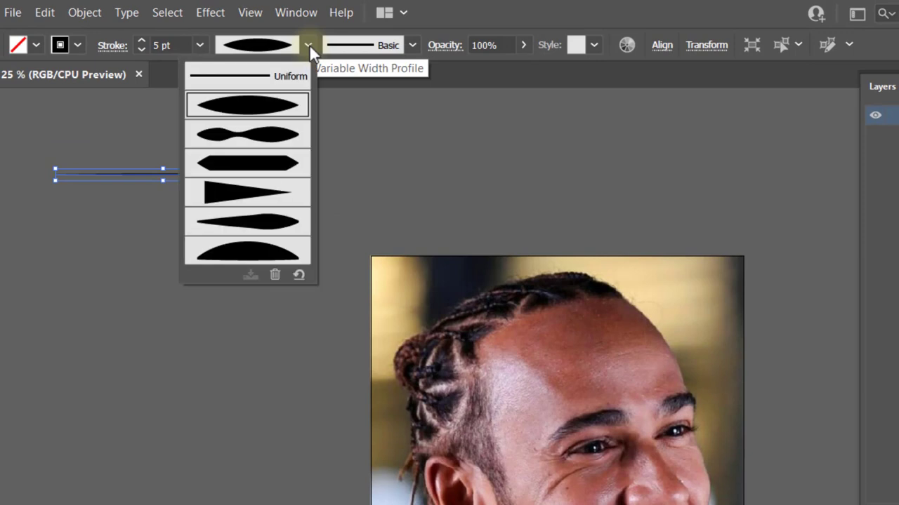
{"action": "left_click", "coordinate": [274, 202]}
{"action": "left_click", "coordinate": [411, 45]}
{"action": "left_click", "coordinate": [364, 189]}
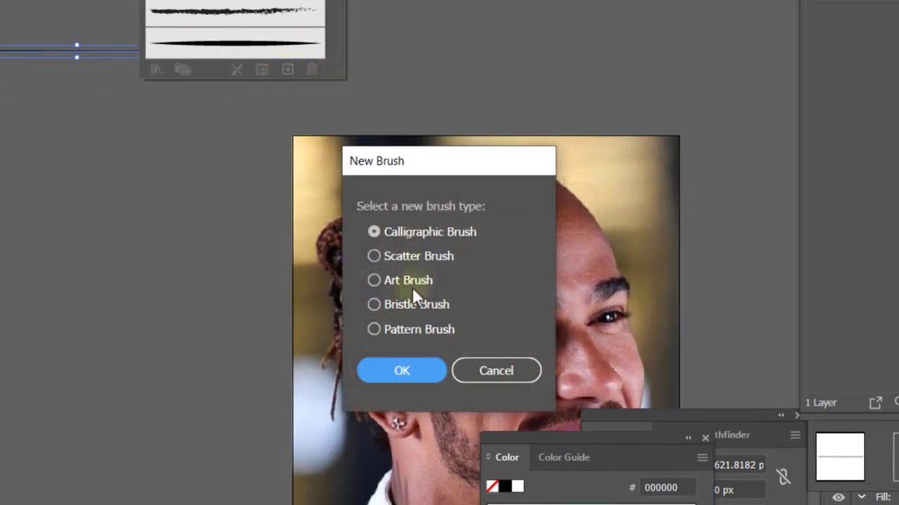
{"action": "left_click", "coordinate": [407, 283]}
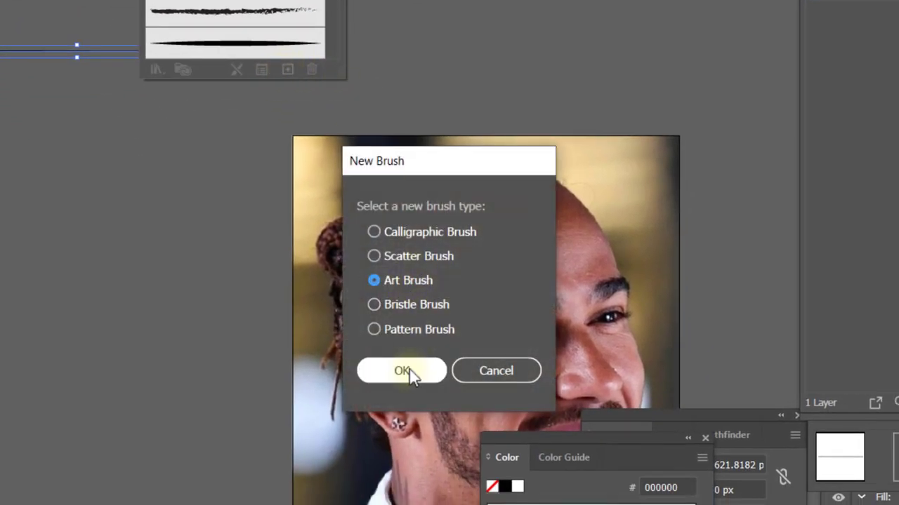
{"action": "left_click", "coordinate": [412, 372]}
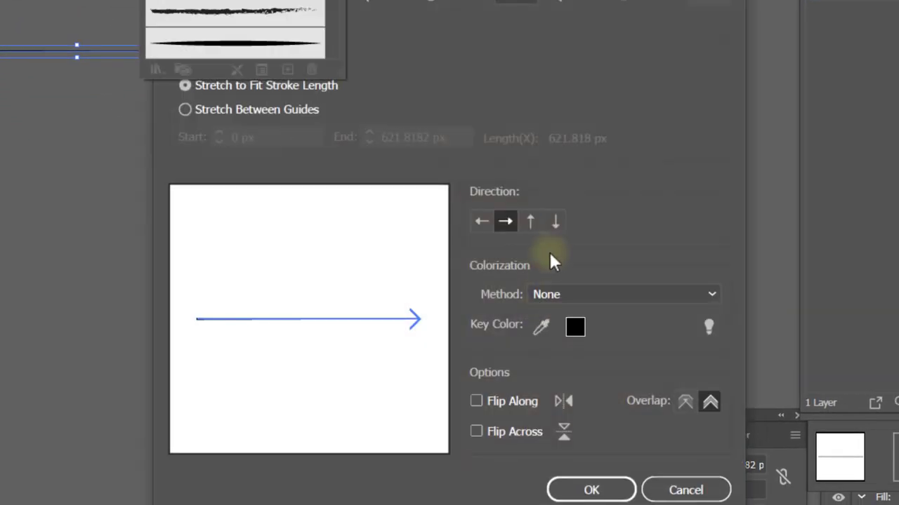
{"action": "left_click", "coordinate": [571, 293]}
{"action": "left_click", "coordinate": [586, 338]}
{"action": "left_click", "coordinate": [591, 490]}
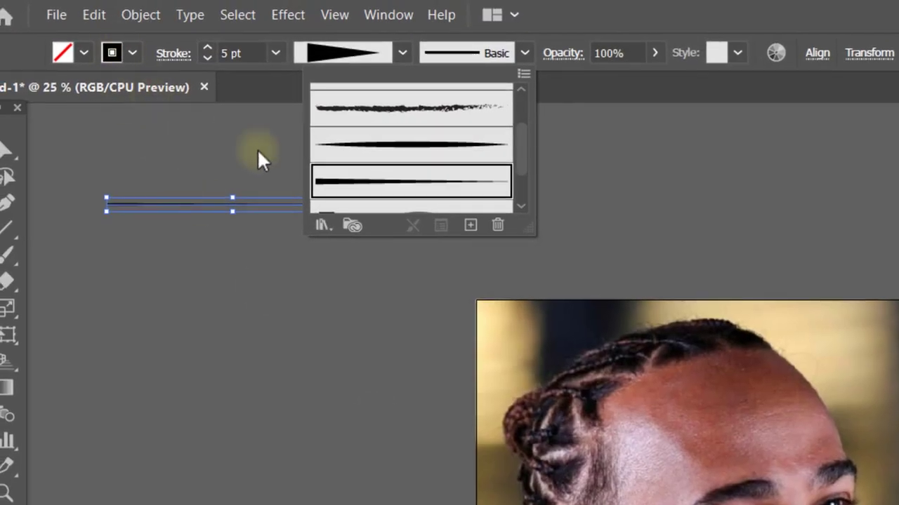
{"action": "left_click", "coordinate": [284, 134]}
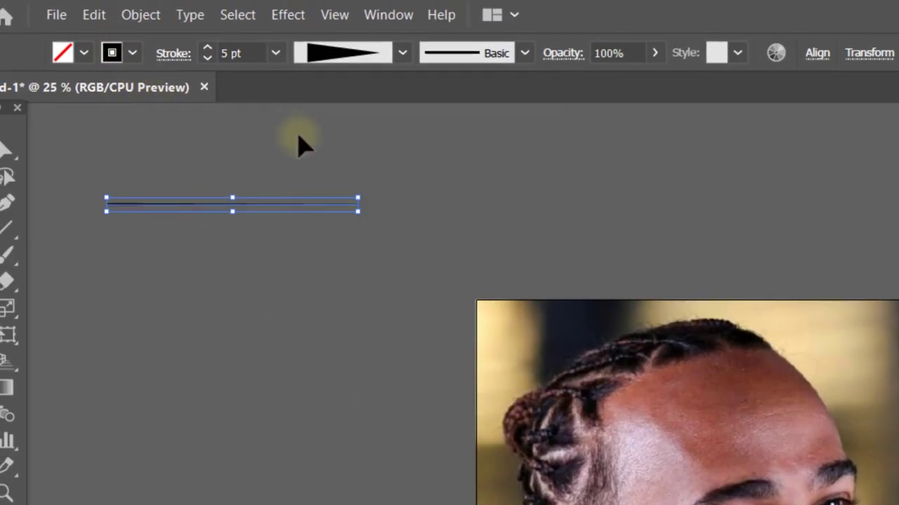
- Look through the brush list, examining the round calligraphic brushes and the two custom tapered art brushes
{"action": "left_click", "coordinate": [525, 54]}
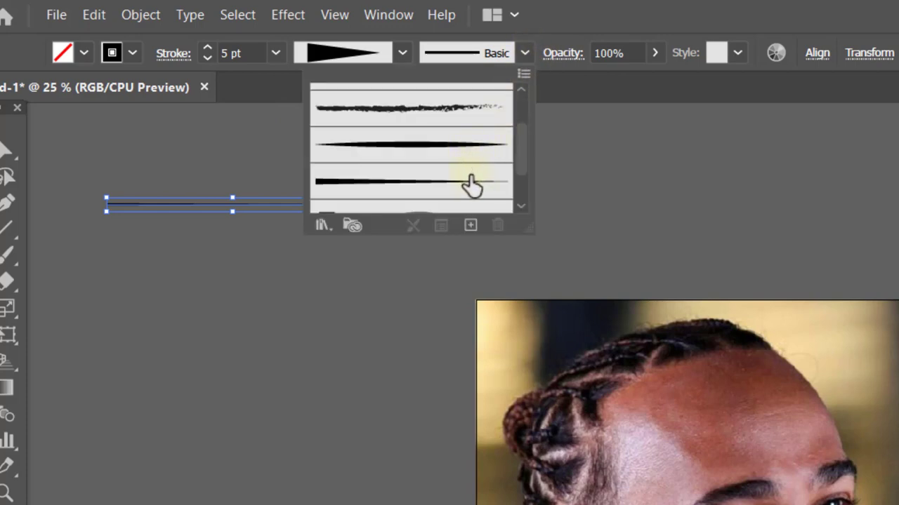
{"action": "left_click_drag", "start_coordinate": [521, 145], "coordinate": [522, 110]}
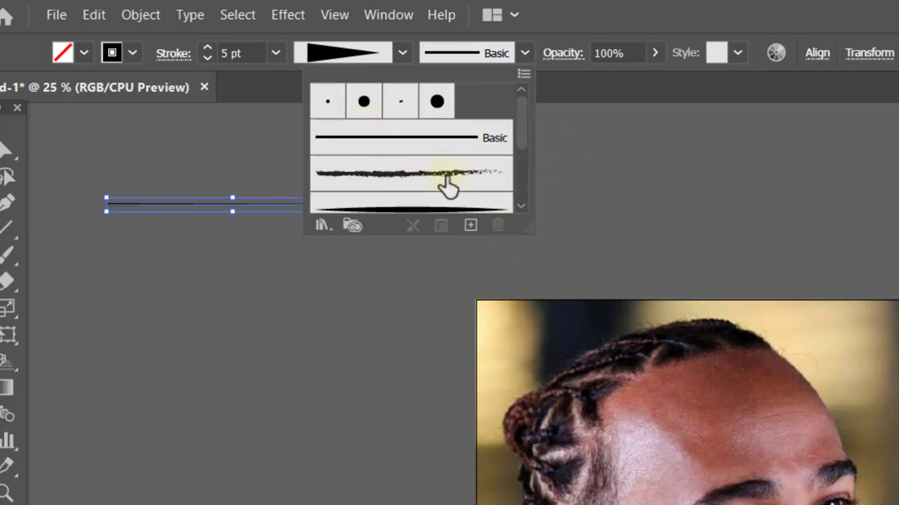
{"action": "left_click_drag", "start_coordinate": [517, 138], "coordinate": [523, 168]}
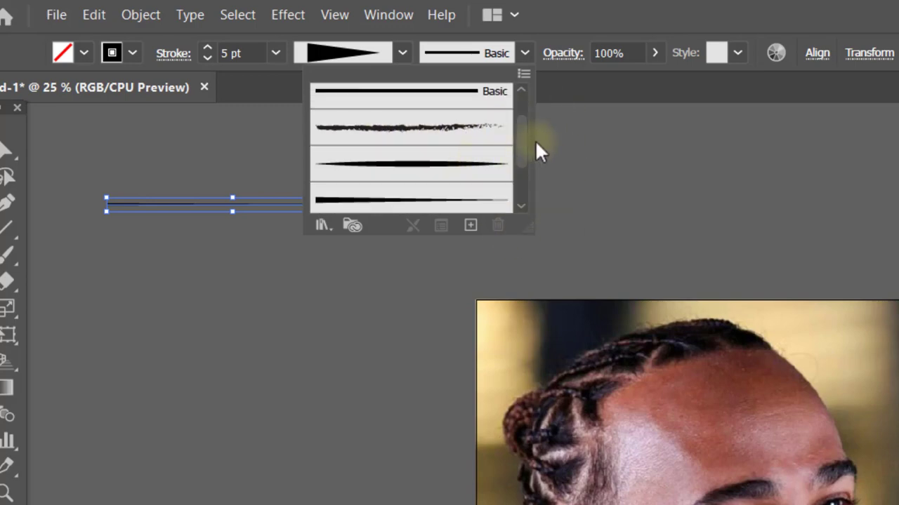
{"action": "scroll", "coordinate": [523, 144], "scroll_direction": "up", "scroll_amount": 2}
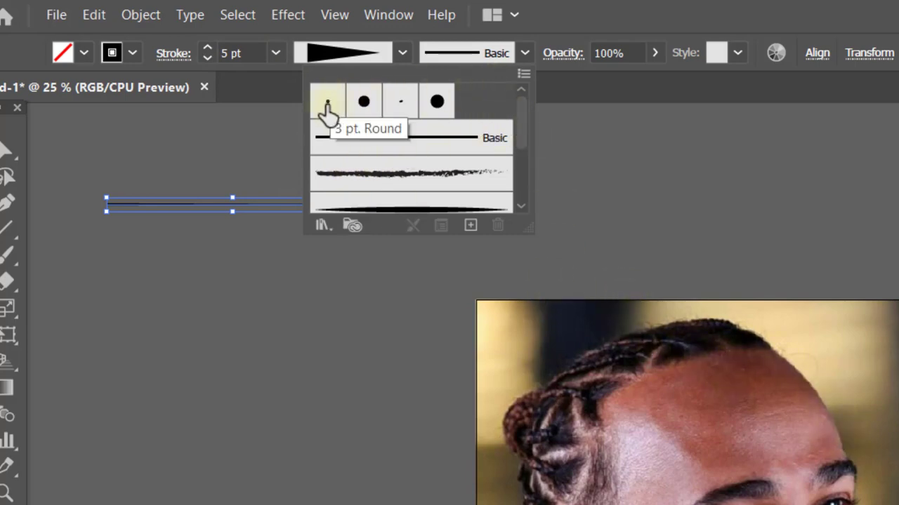
{"action": "scroll", "coordinate": [491, 154], "scroll_direction": "down", "scroll_amount": 2}
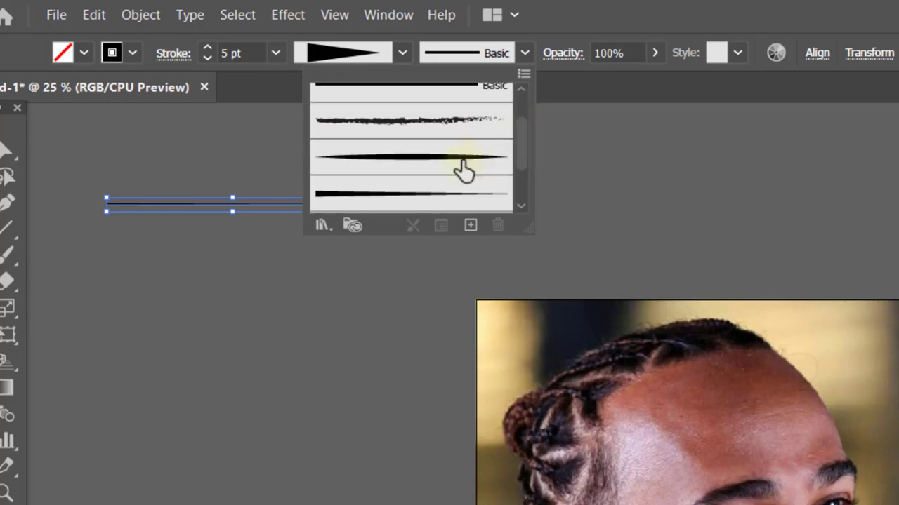
{"action": "scroll", "coordinate": [521, 134], "scroll_direction": "up", "scroll_amount": 1}
{"action": "scroll", "coordinate": [523, 137], "scroll_direction": "up", "scroll_amount": 1}
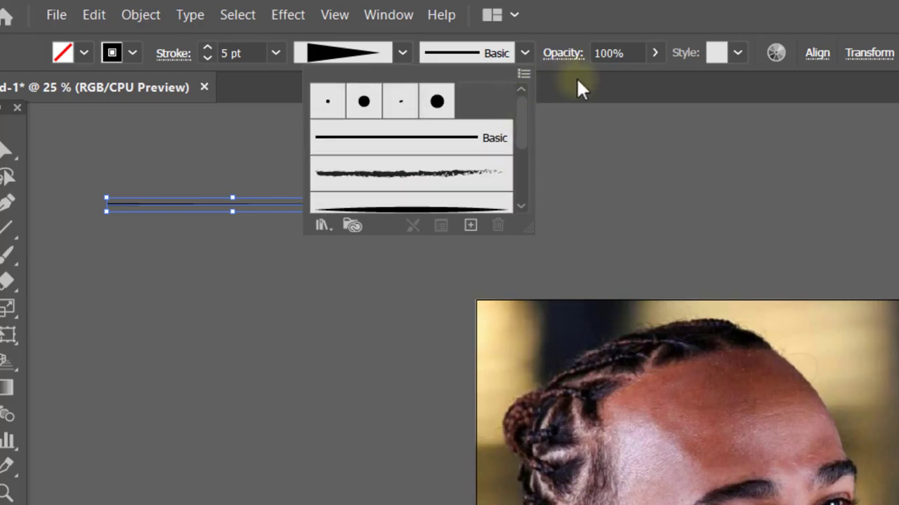
{"action": "left_click", "coordinate": [306, 273]}
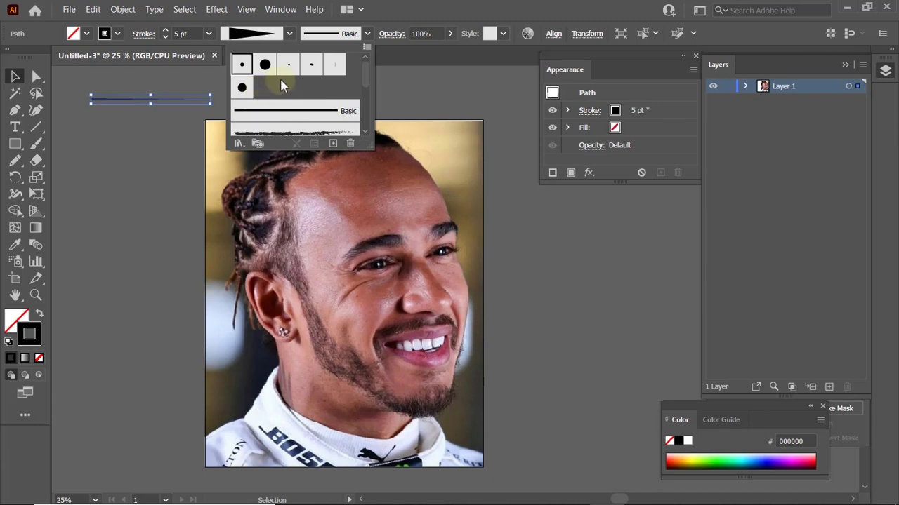
- Set the line's width profile to Uniform and apply the 5 pt. Round brush
{"action": "left_click", "coordinate": [290, 32]}
{"action": "left_click", "coordinate": [290, 32]}
{"action": "left_click", "coordinate": [276, 55]}
{"action": "left_click", "coordinate": [366, 34]}
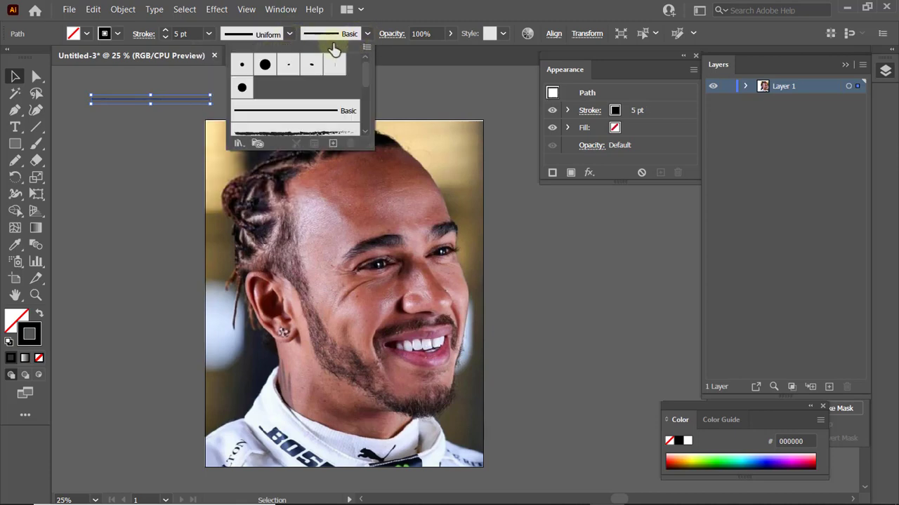
{"action": "left_click", "coordinate": [241, 67]}
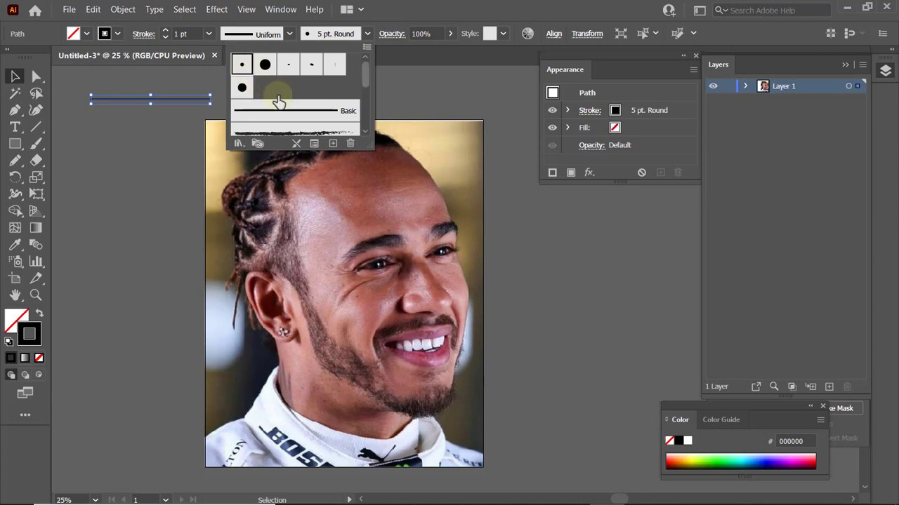
- Create a calligraphic brush with a size of 5 pt controlled by Pressure and a 5 pt variation
{"action": "left_click", "coordinate": [333, 144]}
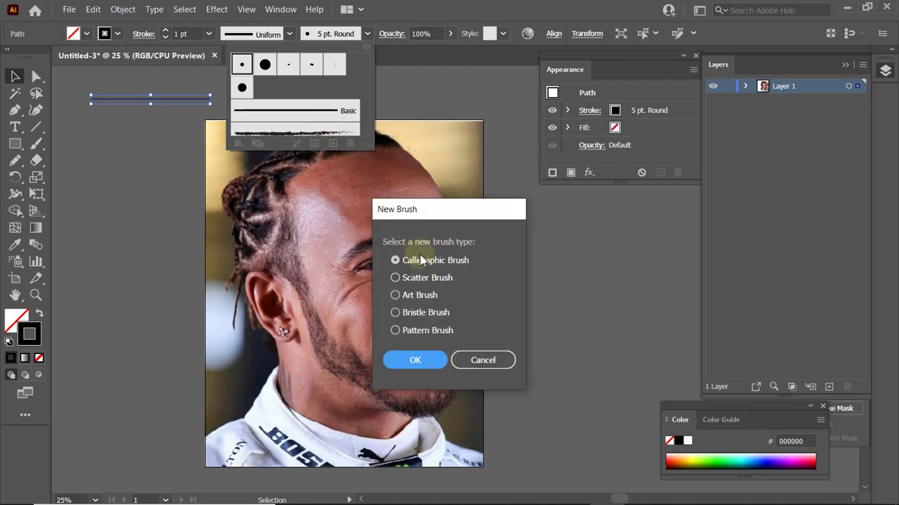
{"action": "left_click", "coordinate": [416, 358]}
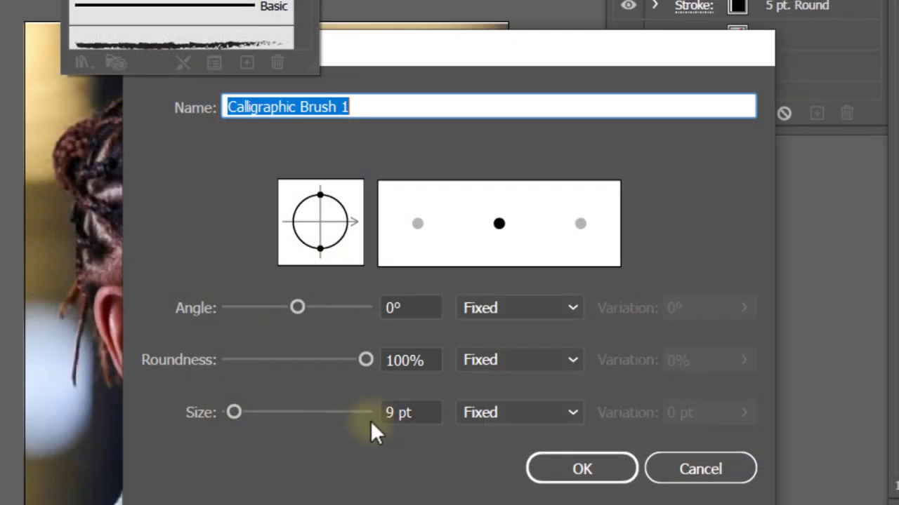
{"action": "left_click_drag", "start_coordinate": [234, 412], "coordinate": [229, 412]}
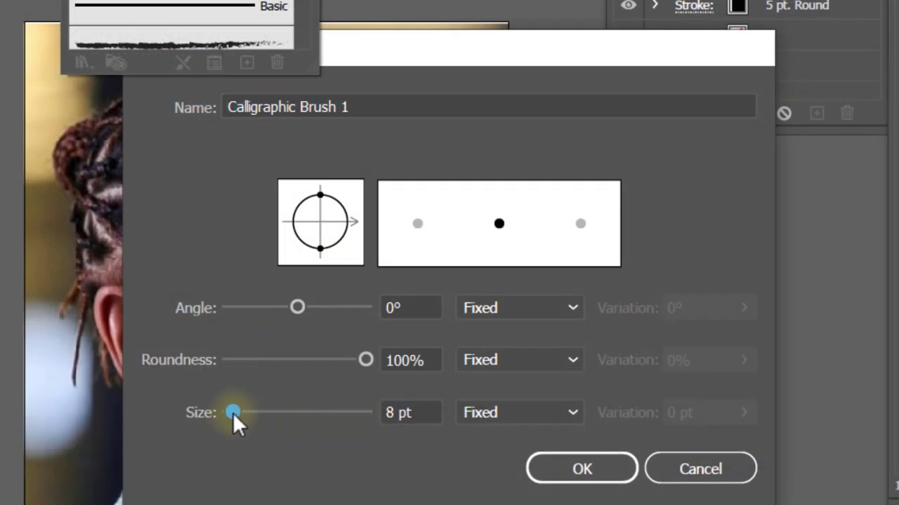
{"action": "left_click", "coordinate": [518, 412]}
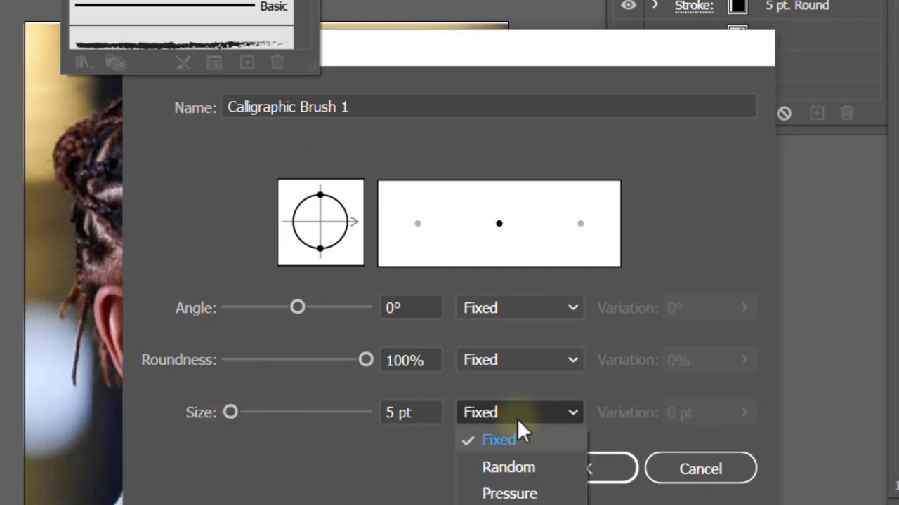
{"action": "left_click", "coordinate": [510, 494]}
{"action": "left_click", "coordinate": [744, 414]}
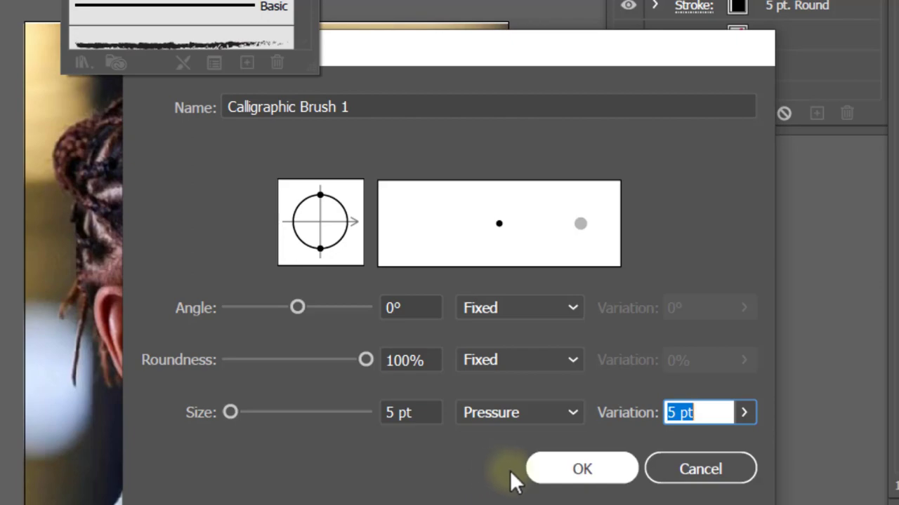
{"action": "left_click", "coordinate": [582, 469]}
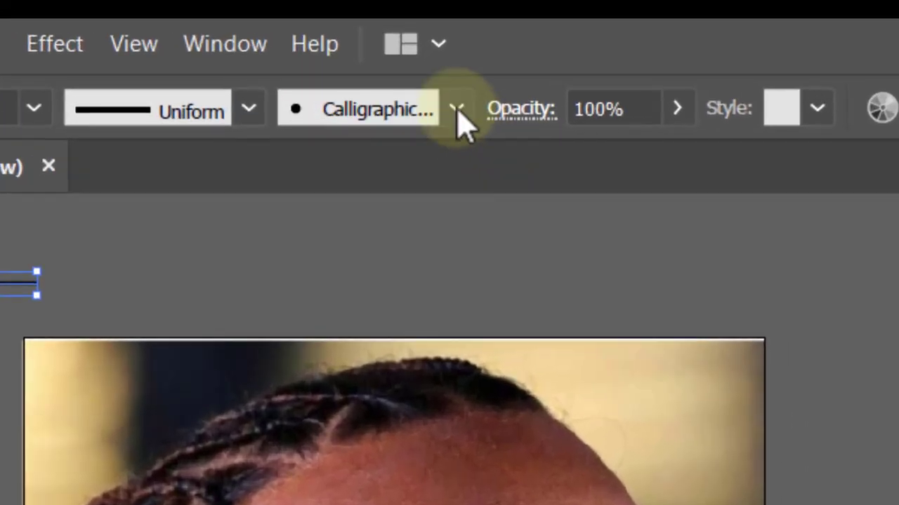
- Delete the unneeded default charcoal, bristle and denim pattern brushes from the brush list
{"action": "left_click", "coordinate": [449, 102]}
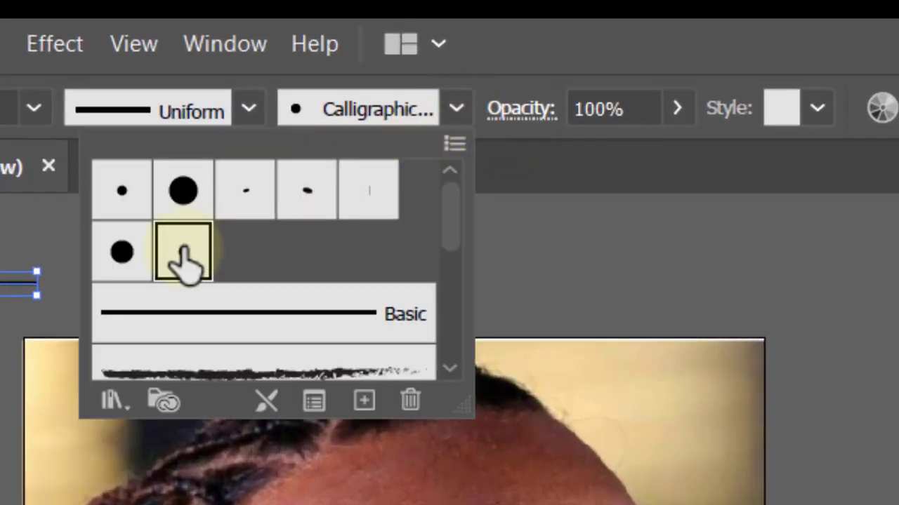
{"action": "mouse_move", "coordinate": [452, 211]}
{"action": "left_mouse_down"}
{"action": "mouse_move", "coordinate": [457, 317]}
{"action": "mouse_move", "coordinate": [469, 257]}
{"action": "left_mouse_up"}
{"action": "left_click", "coordinate": [386, 294]}
{"action": "left_click", "coordinate": [416, 399]}
{"action": "left_click", "coordinate": [590, 383]}
{"action": "left_click", "coordinate": [398, 290]}
{"action": "left_click", "coordinate": [411, 400]}
{"action": "left_click", "coordinate": [610, 389]}
{"action": "left_click", "coordinate": [336, 156]}
{"action": "left_click", "coordinate": [587, 390]}
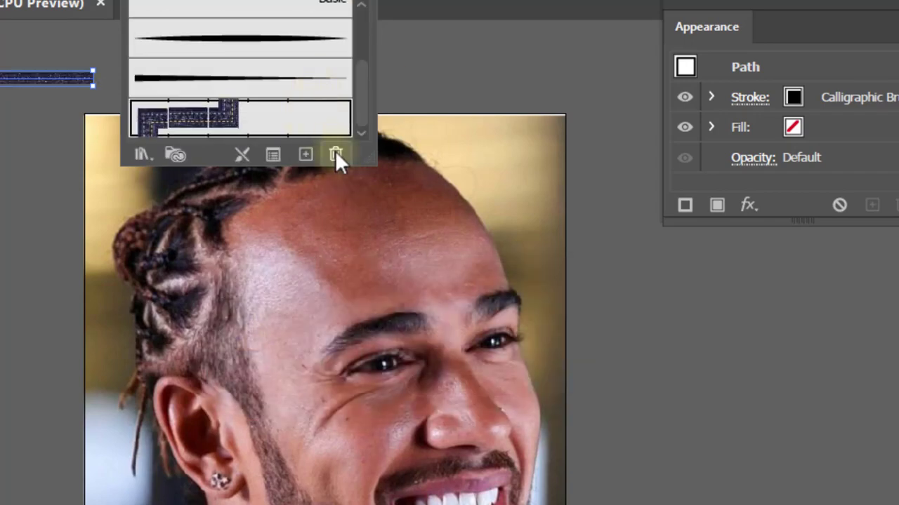
{"action": "left_click", "coordinate": [336, 156]}
{"action": "left_click", "coordinate": [583, 391]}
- Try a tapered art brush on the line, choose the custom calligraphic brush and close the brush list
{"action": "scroll", "coordinate": [358, 105], "scroll_direction": "up", "scroll_amount": 3}
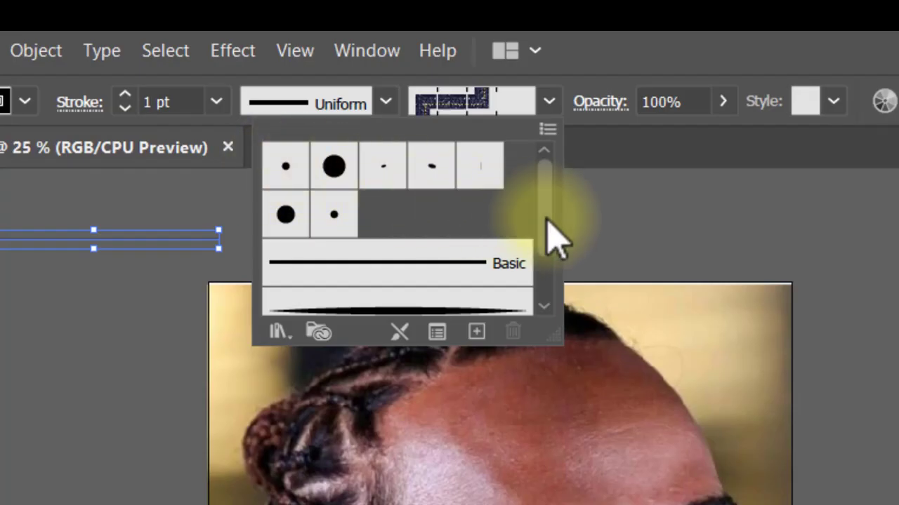
{"action": "left_click_drag", "start_coordinate": [546, 220], "coordinate": [541, 281]}
{"action": "left_click", "coordinate": [472, 242]}
{"action": "left_click", "coordinate": [472, 285]}
{"action": "scroll", "coordinate": [546, 240], "scroll_direction": "up", "scroll_amount": 3}
{"action": "left_click", "coordinate": [330, 228]}
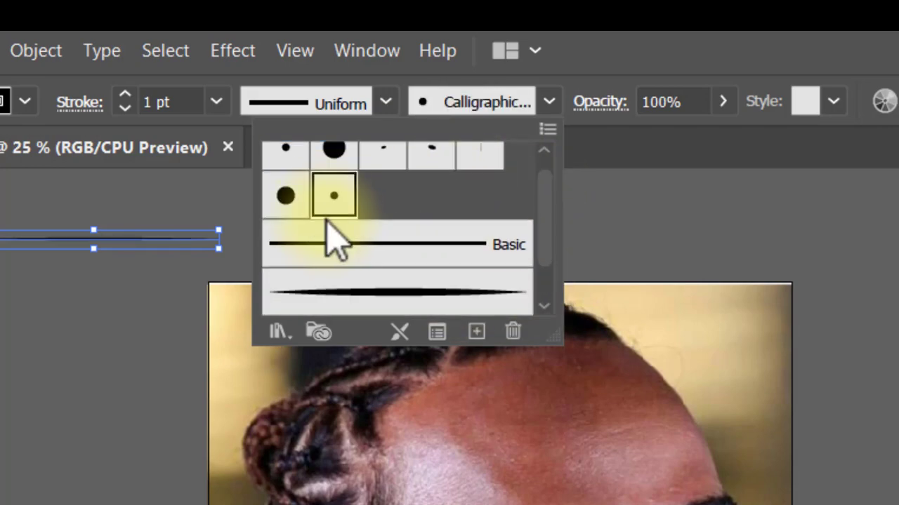
{"action": "left_click", "coordinate": [601, 146]}
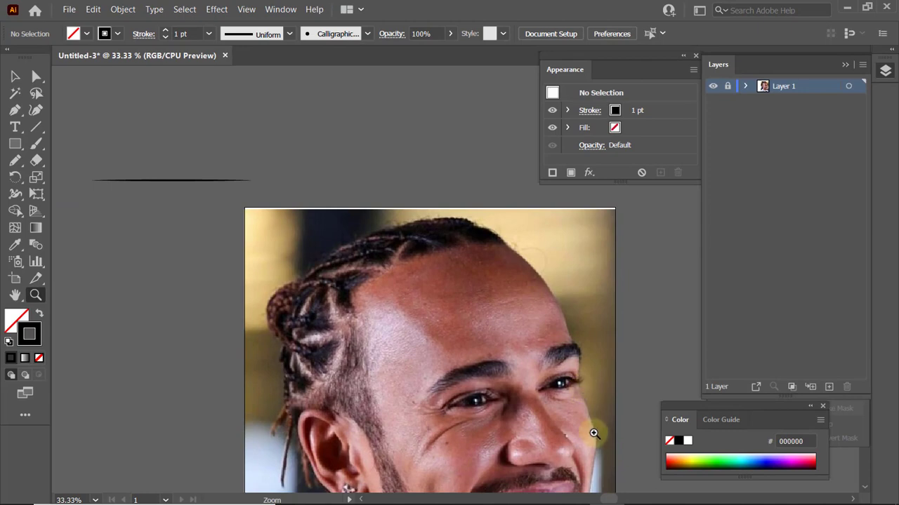
{"action": "left_click", "coordinate": [597, 431]}
{"action": "left_click", "coordinate": [361, 273], "text": "alt"}
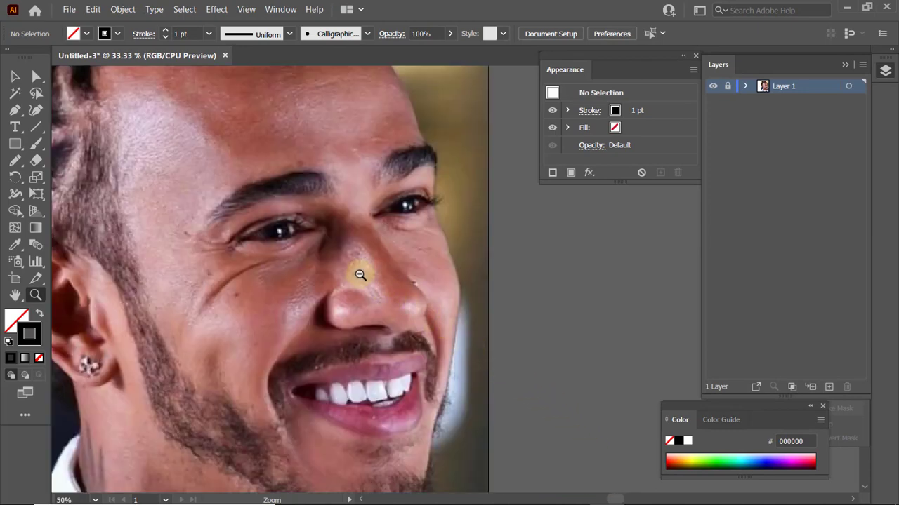
{"action": "left_click", "coordinate": [361, 294], "text": "alt"}
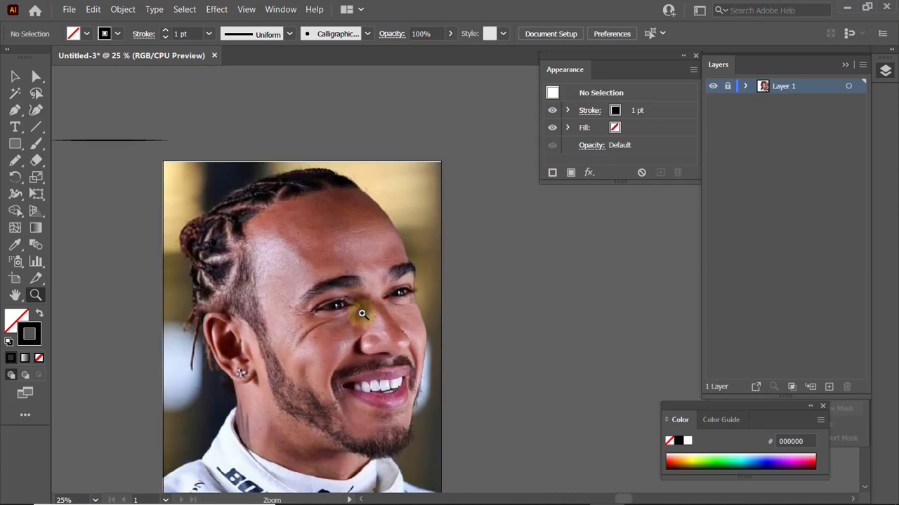
{"action": "left_click", "coordinate": [363, 340]}
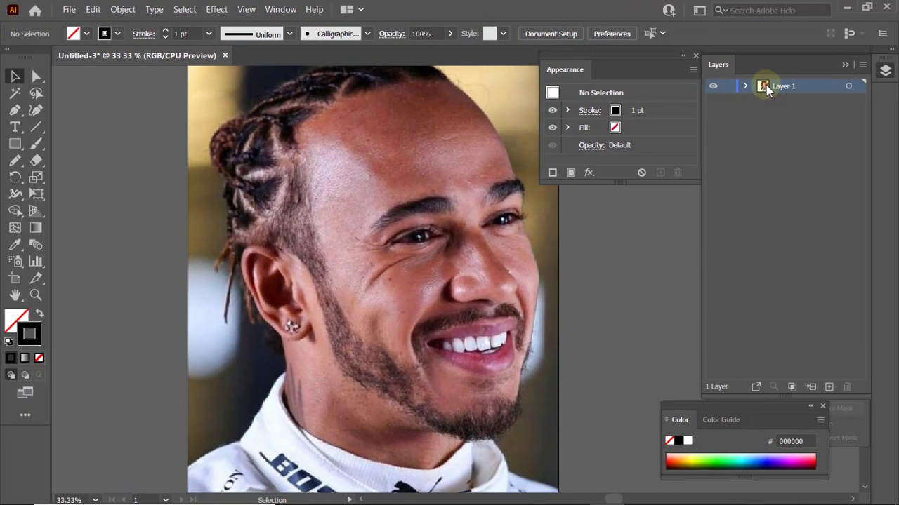
- Dim the images on the photo layer (Layer 1) to 80%
{"action": "double_click", "coordinate": [766, 88]}
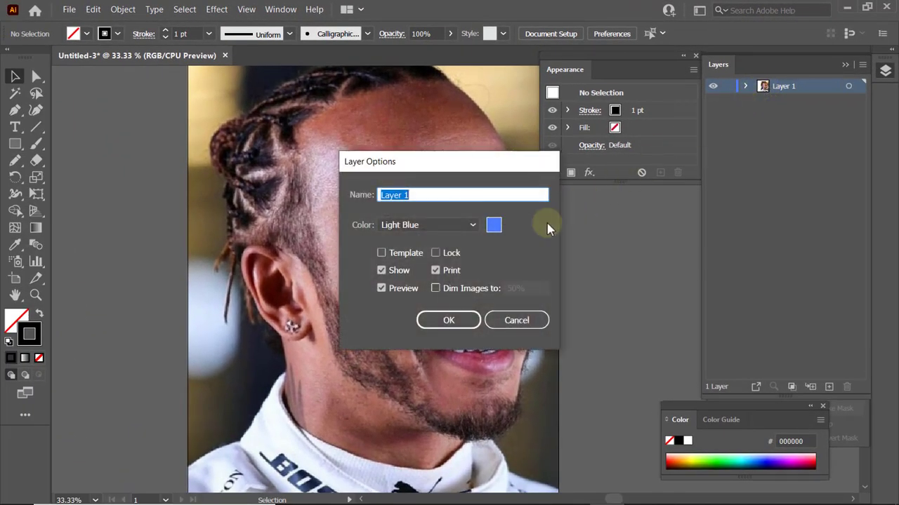
{"action": "left_click", "coordinate": [436, 289]}
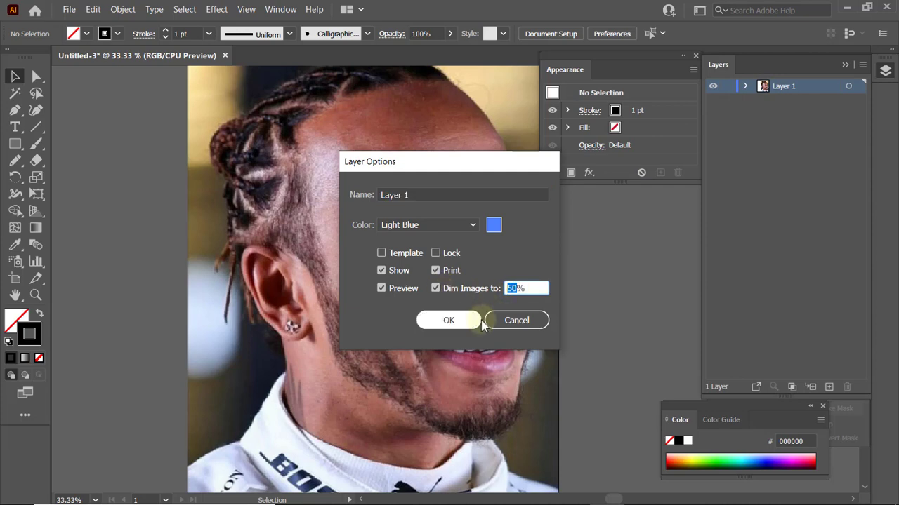
{"action": "type", "text": "80"}
{"action": "left_click", "coordinate": [449, 321]}
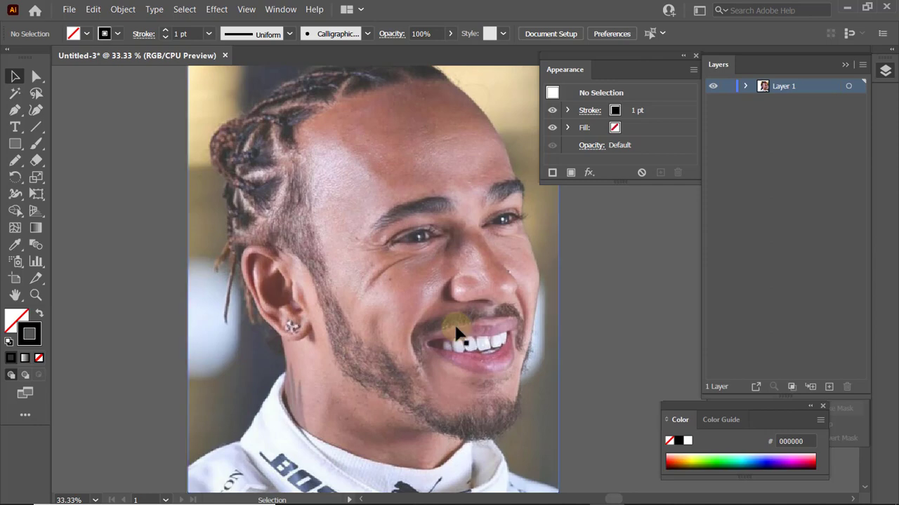
- Lock the photo layer, add a new layer above it and ready the Paintbrush with a black stroke and no fill
{"action": "key", "text": "z"}
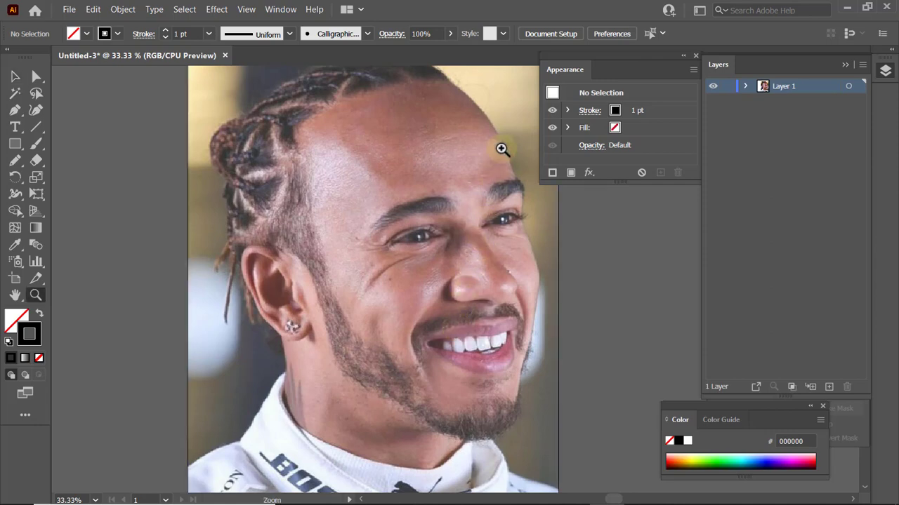
{"action": "left_click", "coordinate": [518, 85]}
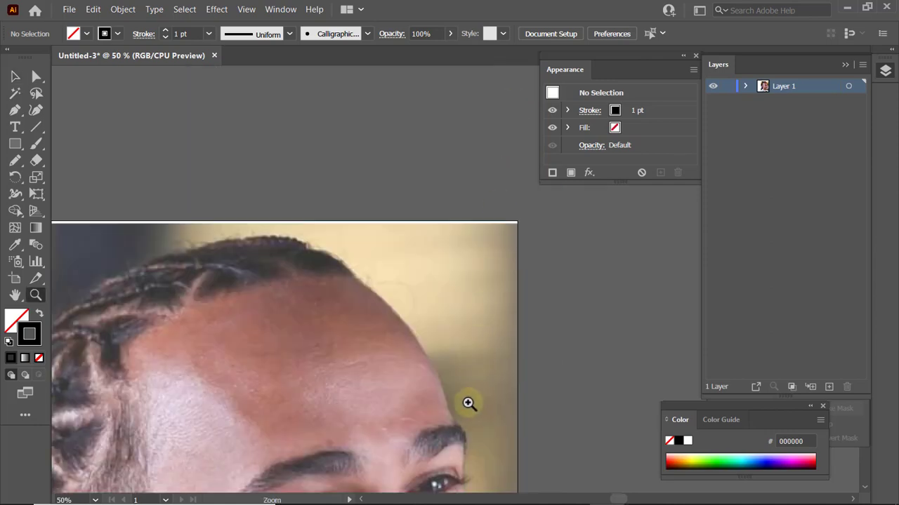
{"action": "left_click", "coordinate": [470, 404]}
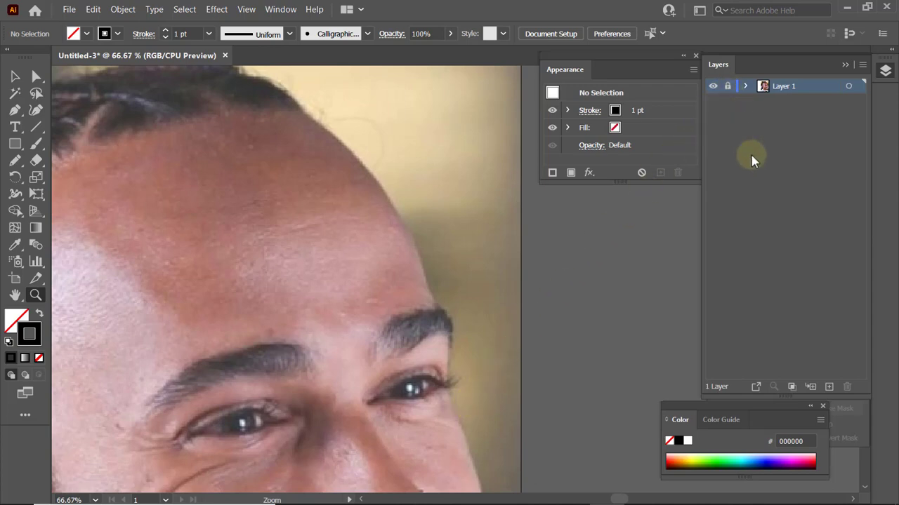
{"action": "left_click", "coordinate": [829, 386]}
{"action": "left_click", "coordinate": [35, 143]}
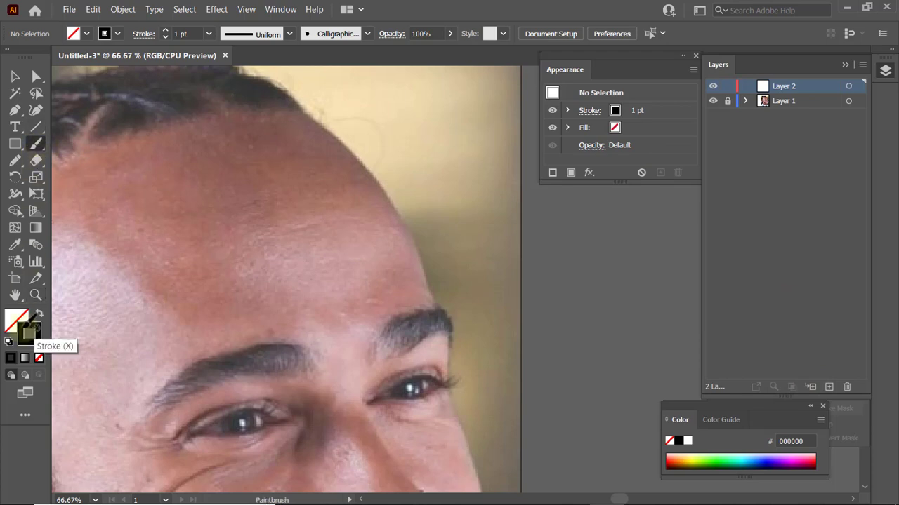
{"action": "left_click", "coordinate": [28, 331]}
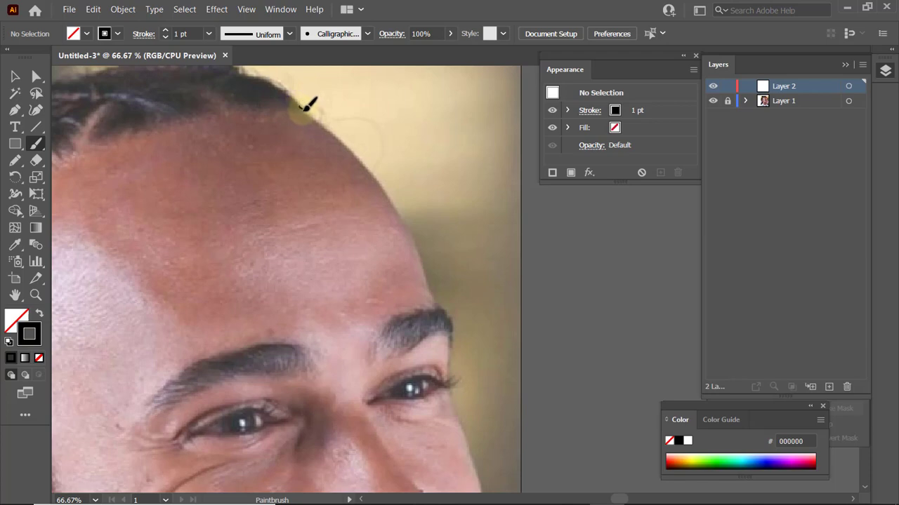
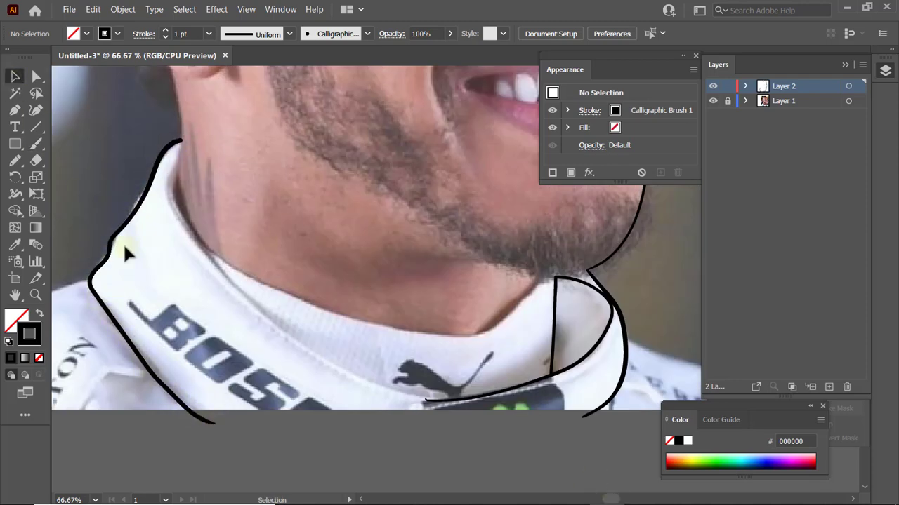
- Undo the outer collar outlines, then paint the collar's inner fold line and the neckline edge up to beneath the chin
{"action": "key", "text": "ctrl+z"}
{"action": "key", "text": "ctrl+z"}
{"action": "mouse_move", "coordinate": [173, 177]}
{"action": "left_mouse_down"}
{"action": "mouse_move", "coordinate": [196, 240]}
{"action": "mouse_move", "coordinate": [295, 340]}
{"action": "mouse_move", "coordinate": [361, 379]}
{"action": "mouse_move", "coordinate": [423, 398]}
{"action": "left_mouse_up"}
{"action": "mouse_move", "coordinate": [219, 255]}
{"action": "left_mouse_down"}
{"action": "mouse_move", "coordinate": [346, 314]}
{"action": "mouse_move", "coordinate": [402, 328]}
{"action": "left_mouse_up"}
{"action": "key", "text": "ctrl+z"}
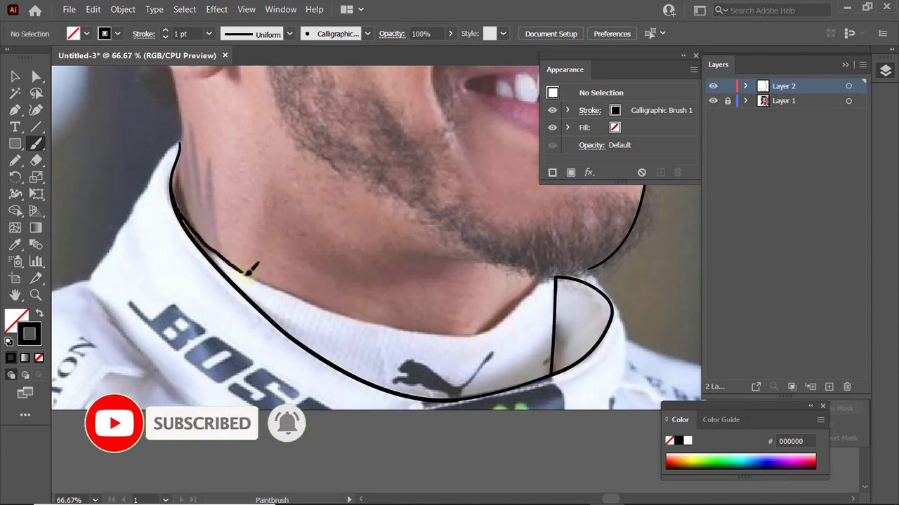
{"action": "mouse_move", "coordinate": [246, 274]}
{"action": "left_mouse_down"}
{"action": "mouse_move", "coordinate": [423, 330]}
{"action": "mouse_move", "coordinate": [492, 328]}
{"action": "mouse_move", "coordinate": [554, 277]}
{"action": "left_mouse_up"}
- Paint a short stroke joining the chin outline to the tip of the collar beneath the beard
{"action": "key", "text": "z"}
{"action": "left_click", "coordinate": [549, 276]}
{"action": "left_click", "coordinate": [549, 275]}
{"action": "left_click", "coordinate": [37, 144]}
{"action": "left_click_drag", "start_coordinate": [342, 288], "coordinate": [420, 272]}
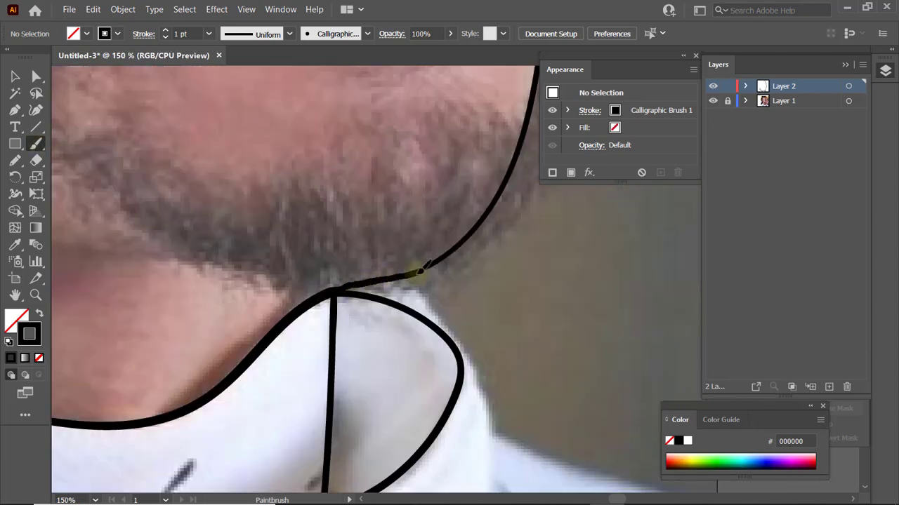
- Paint the ear's outer outline and earlobe, and continue the line down the neck to the collar
{"action": "key", "text": "ctrl+minus"}
{"action": "key", "text": "ctrl+minus"}
{"action": "mouse_move", "coordinate": [368, 123]}
{"action": "left_mouse_down"}
{"action": "mouse_move", "coordinate": [363, 158]}
{"action": "mouse_move", "coordinate": [377, 197]}
{"action": "left_mouse_up"}
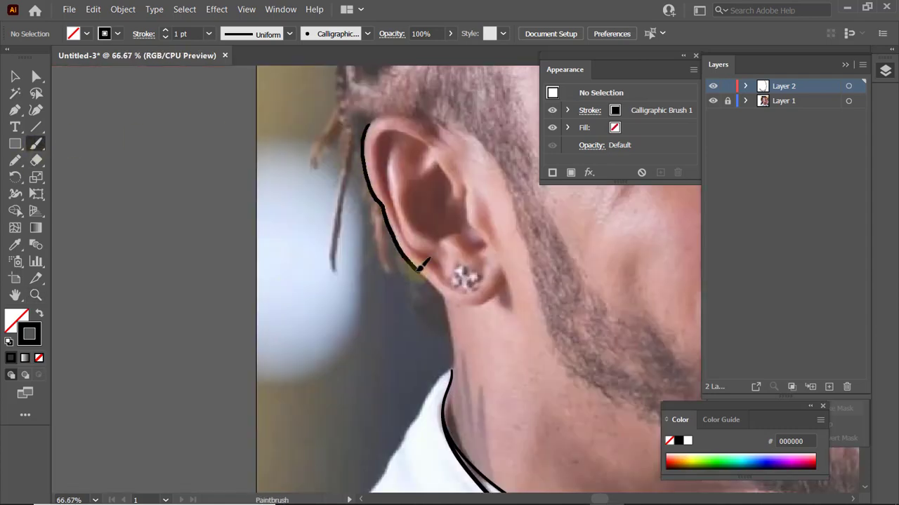
{"action": "left_click_drag", "start_coordinate": [487, 302], "coordinate": [504, 282]}
{"action": "left_click_drag", "start_coordinate": [443, 298], "coordinate": [455, 353]}
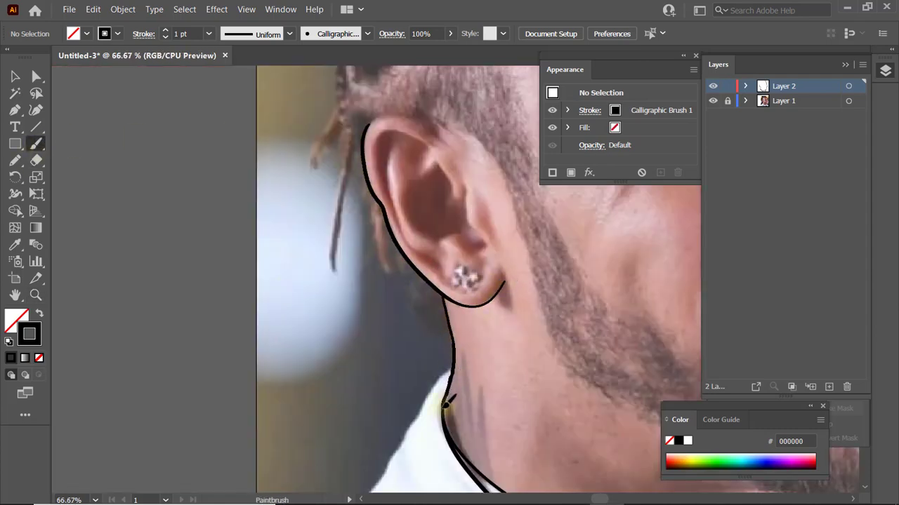
- Trace the lash line, iris and corners of the eye nearer the ear as a Pencil shape, starting with black fill and no stroke
{"action": "scroll", "coordinate": [414, 210], "scroll_direction": "up", "scroll_amount": 5}
{"action": "scroll", "coordinate": [416, 210], "scroll_direction": "right", "scroll_amount": 5}
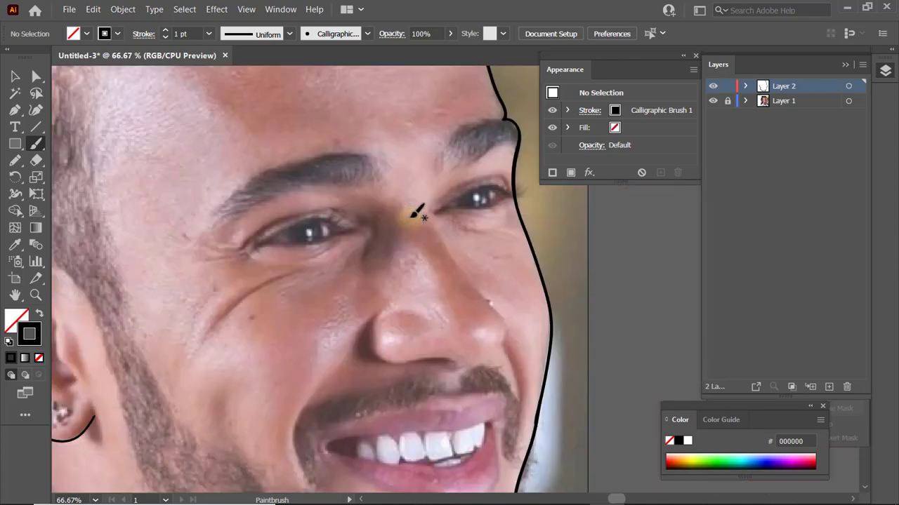
{"action": "key", "text": "n"}
{"action": "key", "text": "shift+x"}
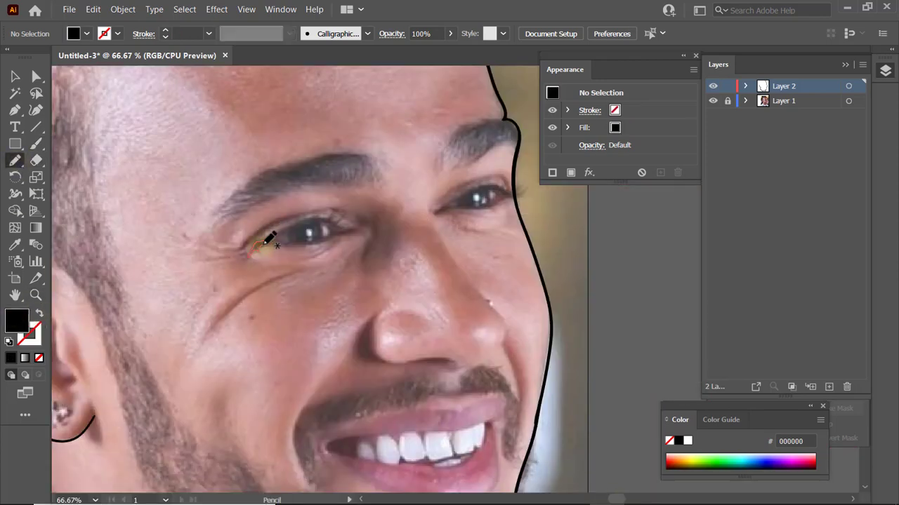
{"action": "left_click_drag", "start_coordinate": [263, 245], "coordinate": [290, 235]}
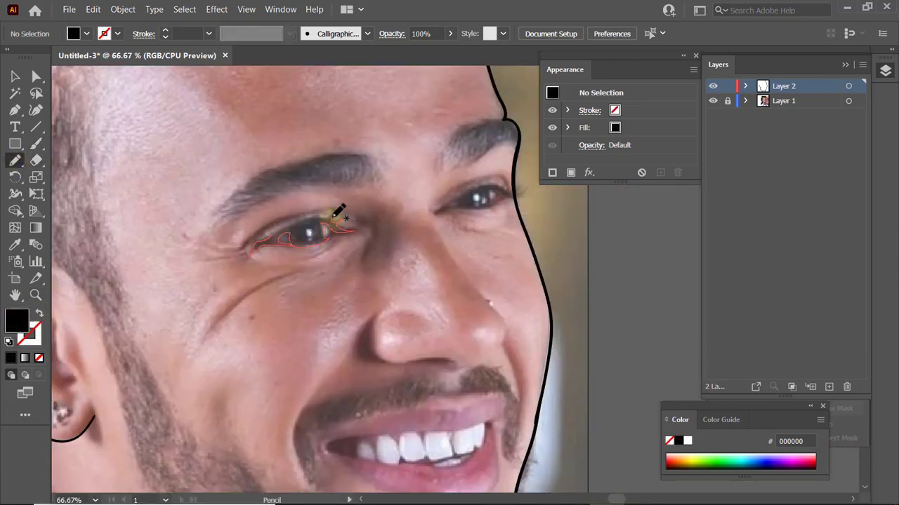
{"action": "mouse_move", "coordinate": [336, 214]}
{"action": "left_mouse_down"}
{"action": "mouse_move", "coordinate": [277, 226]}
{"action": "mouse_move", "coordinate": [252, 247]}
{"action": "left_mouse_up"}
- Set the Pencil tool to fill new strokes, turn off keeping paths selected and auto-closing paths, and increase the path-editing distance
{"action": "double_click", "coordinate": [19, 160]}
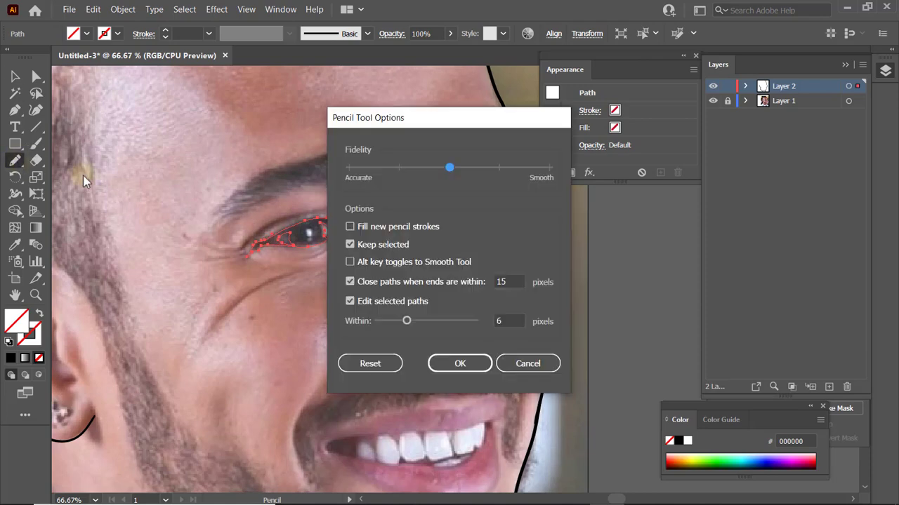
{"action": "left_click", "coordinate": [375, 227]}
{"action": "left_click", "coordinate": [377, 244]}
{"action": "left_click", "coordinate": [377, 282]}
{"action": "left_click_drag", "start_coordinate": [408, 320], "coordinate": [446, 324]}
{"action": "left_click", "coordinate": [470, 363]}
- Fill the traced eye shape with black and deselect it
{"action": "left_click", "coordinate": [15, 78]}
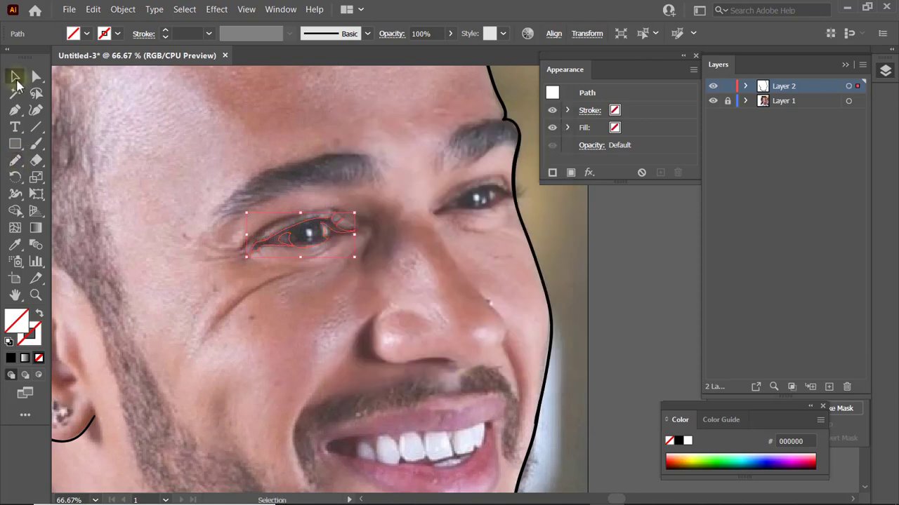
{"action": "left_click", "coordinate": [10, 358]}
{"action": "left_click", "coordinate": [313, 149]}
- Trace the far eye with its iris and lashes as black-filled Pencil shapes, undoing a faulty stroke
{"action": "left_click", "coordinate": [15, 160]}
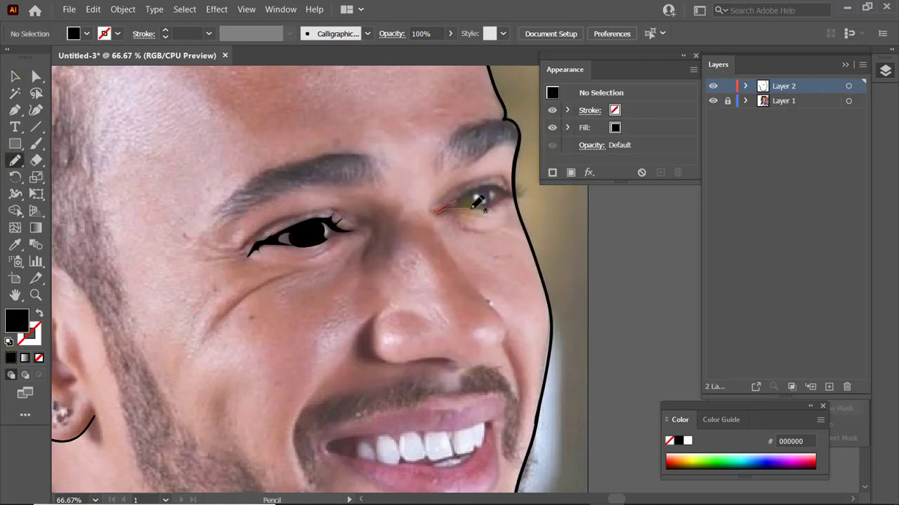
{"action": "mouse_move", "coordinate": [473, 208]}
{"action": "left_mouse_down"}
{"action": "mouse_move", "coordinate": [487, 198]}
{"action": "mouse_move", "coordinate": [436, 212]}
{"action": "left_mouse_up"}
{"action": "key", "text": "ctrl+z"}
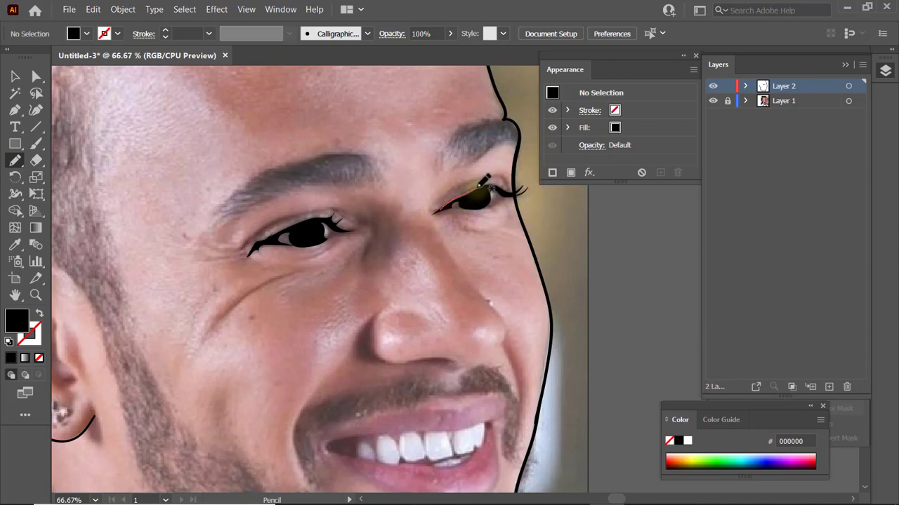
- Paint the outline of the near nostril wing and the underside of the nose with a black Paintbrush stroke
{"action": "left_click", "coordinate": [35, 144]}
{"action": "left_click", "coordinate": [38, 314]}
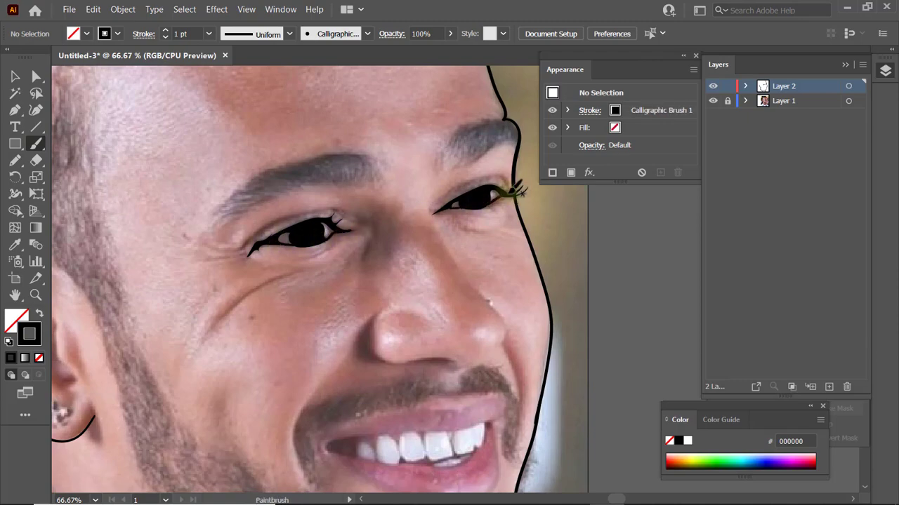
{"action": "left_click", "coordinate": [35, 295]}
{"action": "left_click", "coordinate": [421, 294], "text": "alt"}
{"action": "left_click", "coordinate": [486, 320], "text": "alt"}
{"action": "left_click", "coordinate": [502, 280]}
{"action": "left_click", "coordinate": [440, 272]}
{"action": "left_click", "coordinate": [418, 294]}
{"action": "left_click", "coordinate": [35, 144]}
{"action": "mouse_move", "coordinate": [317, 233]}
{"action": "left_mouse_down"}
{"action": "mouse_move", "coordinate": [327, 282]}
{"action": "mouse_move", "coordinate": [384, 284]}
{"action": "left_mouse_up"}
{"action": "key", "text": "ctrl+z"}
{"action": "mouse_move", "coordinate": [318, 238]}
{"action": "left_mouse_down"}
{"action": "mouse_move", "coordinate": [311, 254]}
{"action": "mouse_move", "coordinate": [403, 284]}
{"action": "mouse_move", "coordinate": [437, 284]}
{"action": "left_mouse_up"}
- Draw the nostril shadow under the nose as a black-filled Pencil shape without a stroke
{"action": "key", "text": "n"}
{"action": "key", "text": "shift+x"}
{"action": "left_click_drag", "start_coordinate": [378, 284], "coordinate": [372, 284]}
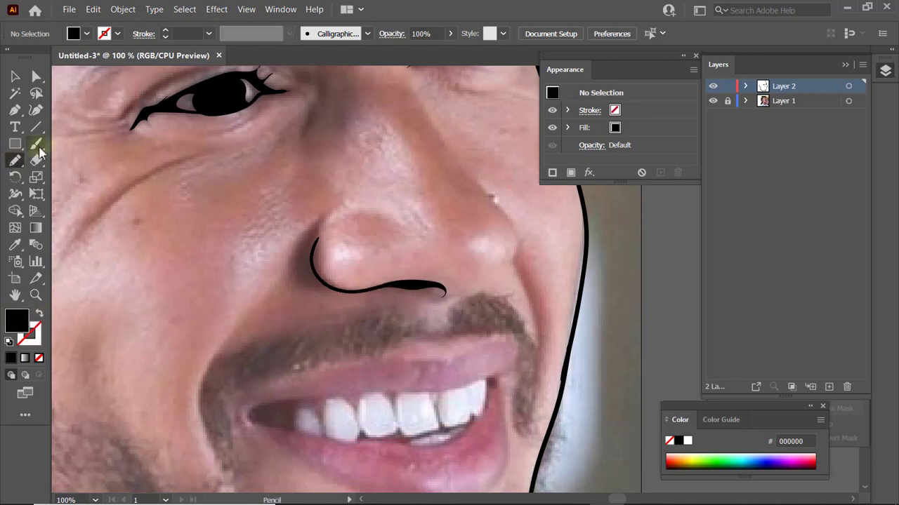
- Undo the last stroke and paint a short black contour along the far side of the nose
{"action": "key", "text": "b"}
{"action": "key", "text": "ctrl+z"}
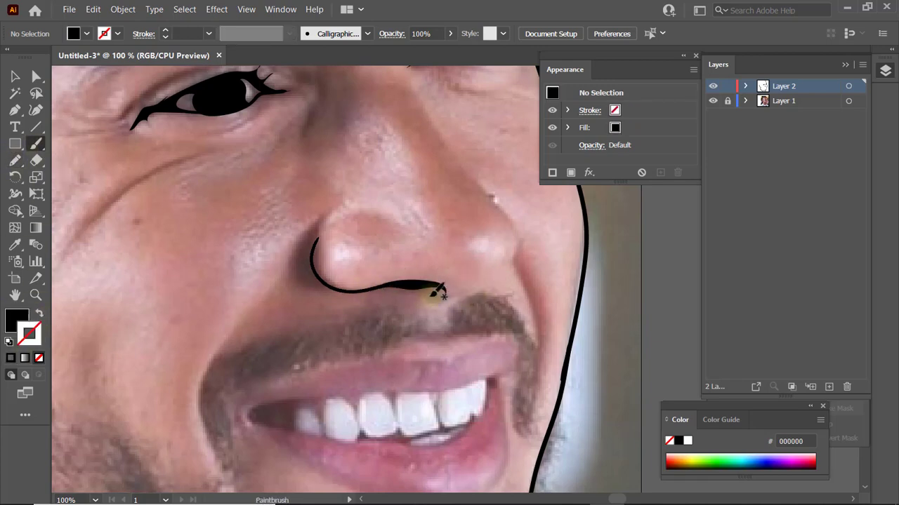
{"action": "key", "text": "shift+x"}
{"action": "left_click_drag", "start_coordinate": [490, 200], "coordinate": [518, 230]}
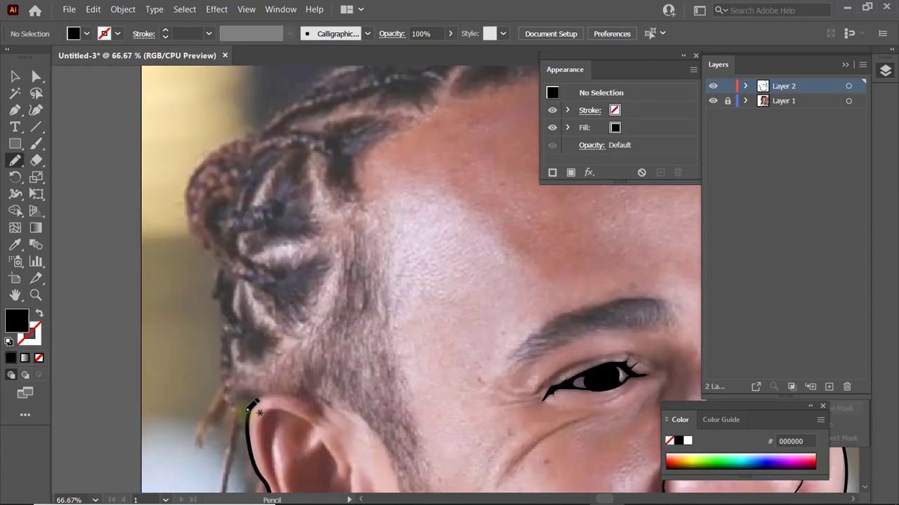
- Draw black-filled Pencil shapes for the hair tuft at the ear, the hanging braids and the spiky hair patch above them
{"action": "mouse_move", "coordinate": [243, 391]}
{"action": "left_mouse_down"}
{"action": "mouse_move", "coordinate": [237, 415]}
{"action": "mouse_move", "coordinate": [251, 401]}
{"action": "mouse_move", "coordinate": [263, 404]}
{"action": "left_mouse_up"}
{"action": "scroll", "coordinate": [371, 331], "scroll_direction": "down", "scroll_amount": 5}
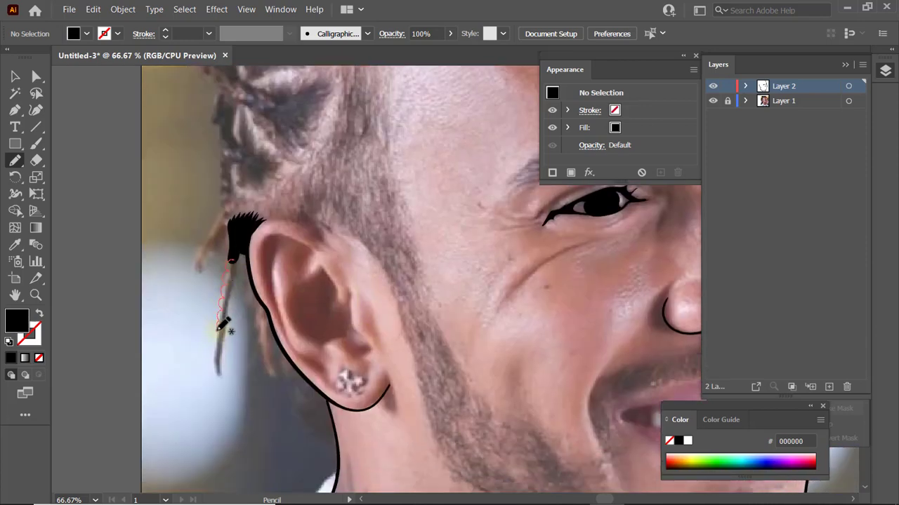
{"action": "mouse_move", "coordinate": [237, 286]}
{"action": "left_mouse_down"}
{"action": "mouse_move", "coordinate": [220, 245]}
{"action": "mouse_move", "coordinate": [198, 269]}
{"action": "mouse_move", "coordinate": [240, 213]}
{"action": "left_mouse_up"}
{"action": "left_click_drag", "start_coordinate": [234, 180], "coordinate": [241, 187]}
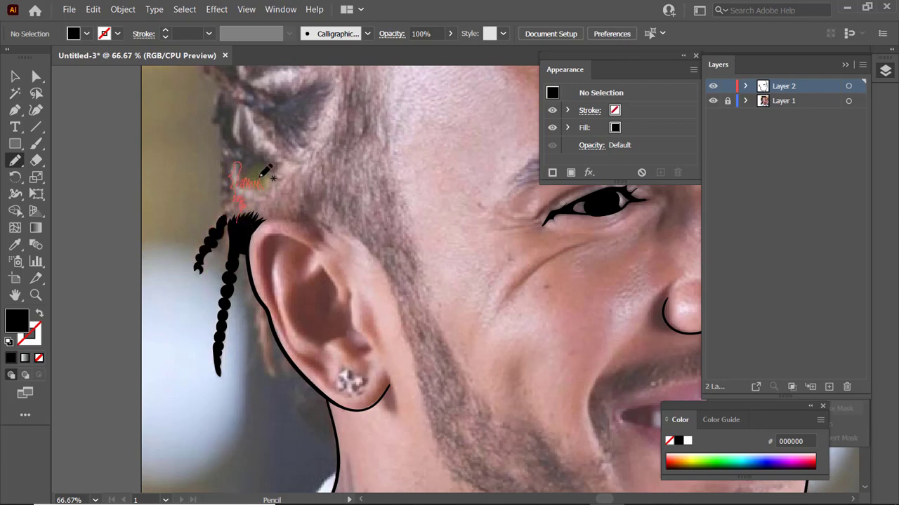
{"action": "mouse_move", "coordinate": [247, 111]}
{"action": "left_mouse_down"}
{"action": "mouse_move", "coordinate": [244, 148]}
{"action": "mouse_move", "coordinate": [222, 177]}
{"action": "mouse_move", "coordinate": [229, 224]}
{"action": "mouse_move", "coordinate": [265, 169]}
{"action": "left_mouse_up"}
- Draw black-filled braid segments and two larger spiky hair patches up the side of the head to the bun
{"action": "scroll", "coordinate": [349, 163], "scroll_direction": "up", "scroll_amount": 2}
{"action": "scroll", "coordinate": [349, 163], "scroll_direction": "up", "scroll_amount": 5}
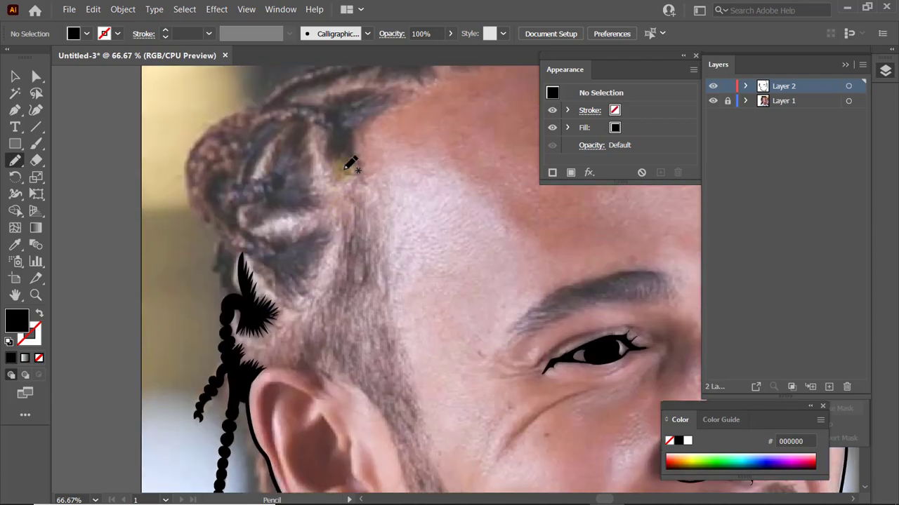
{"action": "mouse_move", "coordinate": [238, 301]}
{"action": "left_mouse_down"}
{"action": "mouse_move", "coordinate": [221, 279]}
{"action": "mouse_move", "coordinate": [217, 257]}
{"action": "mouse_move", "coordinate": [221, 236]}
{"action": "mouse_move", "coordinate": [235, 257]}
{"action": "left_mouse_up"}
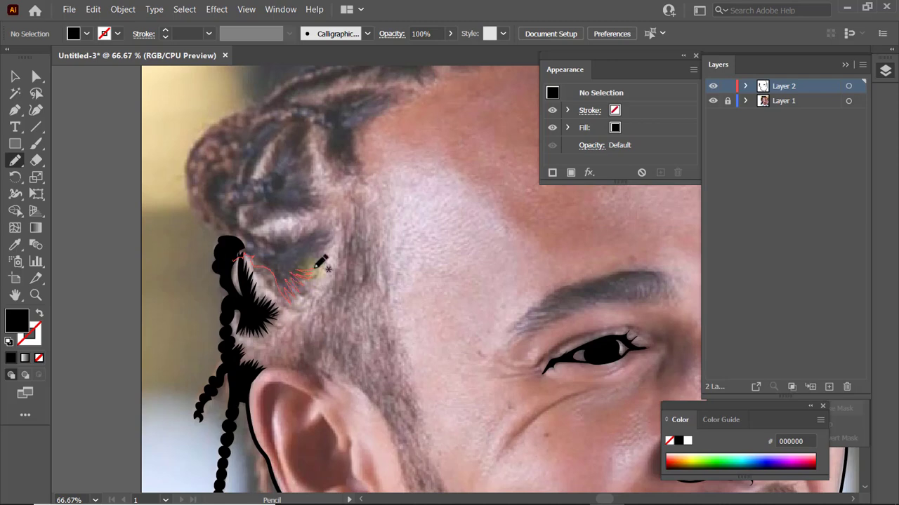
{"action": "mouse_move", "coordinate": [286, 246]}
{"action": "left_mouse_down"}
{"action": "mouse_move", "coordinate": [257, 235]}
{"action": "mouse_move", "coordinate": [231, 252]}
{"action": "mouse_move", "coordinate": [251, 205]}
{"action": "left_mouse_up"}
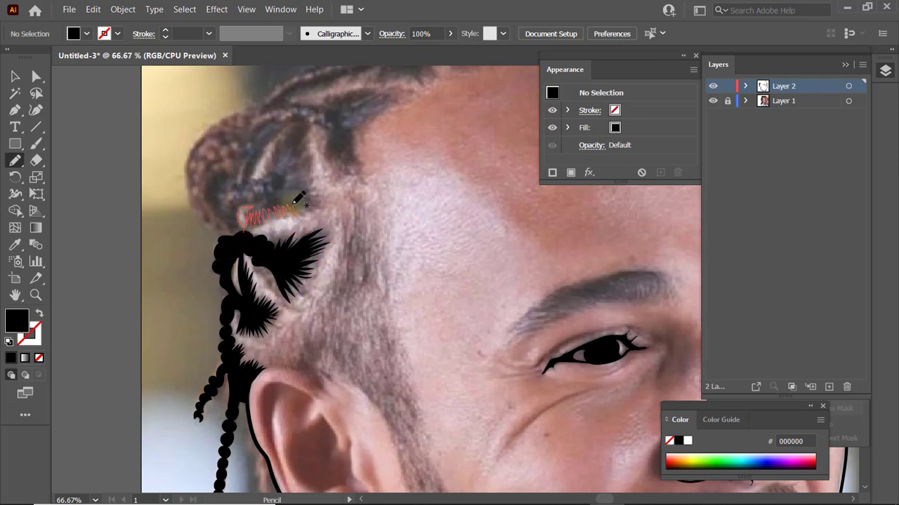
{"action": "left_click_drag", "start_coordinate": [303, 152], "coordinate": [290, 138]}
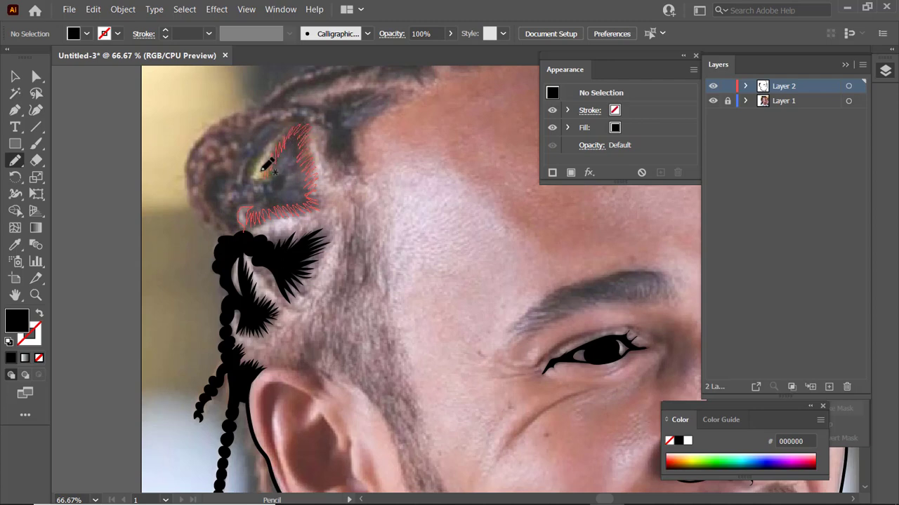
{"action": "mouse_move", "coordinate": [263, 169]}
{"action": "left_mouse_down"}
{"action": "mouse_move", "coordinate": [223, 212]}
{"action": "mouse_move", "coordinate": [244, 236]}
{"action": "mouse_move", "coordinate": [201, 222]}
{"action": "mouse_move", "coordinate": [188, 189]}
{"action": "left_mouse_up"}
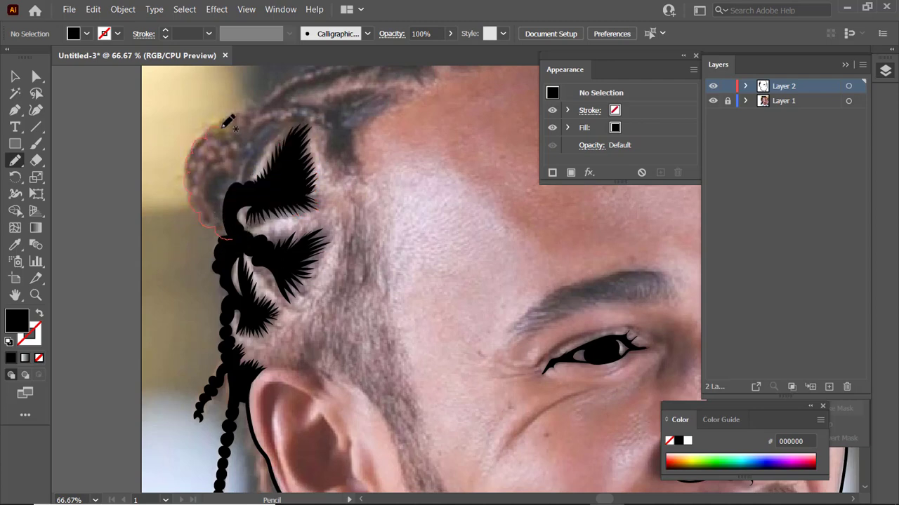
- Fill in the scalloped hair bun, the braid along its upper edge and the spiky hair patch at the temple in black
{"action": "mouse_move", "coordinate": [227, 122]}
{"action": "left_mouse_down"}
{"action": "mouse_move", "coordinate": [280, 110]}
{"action": "mouse_move", "coordinate": [252, 138]}
{"action": "mouse_move", "coordinate": [236, 238]}
{"action": "left_mouse_up"}
{"action": "mouse_move", "coordinate": [243, 188]}
{"action": "left_mouse_down"}
{"action": "mouse_move", "coordinate": [307, 110]}
{"action": "mouse_move", "coordinate": [328, 125]}
{"action": "mouse_move", "coordinate": [312, 109]}
{"action": "mouse_move", "coordinate": [243, 191]}
{"action": "left_mouse_up"}
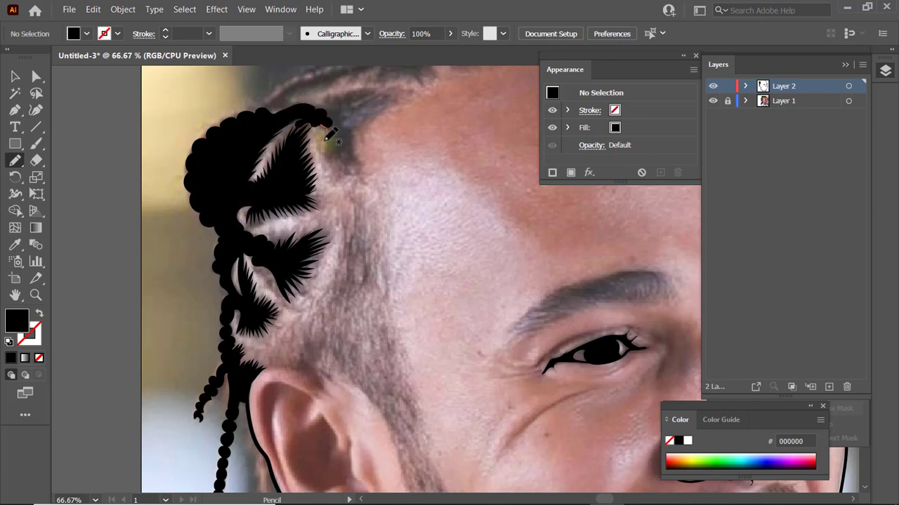
{"action": "mouse_move", "coordinate": [355, 172]}
{"action": "left_mouse_down"}
{"action": "mouse_move", "coordinate": [364, 121]}
{"action": "mouse_move", "coordinate": [398, 88]}
{"action": "mouse_move", "coordinate": [355, 90]}
{"action": "mouse_move", "coordinate": [322, 118]}
{"action": "mouse_move", "coordinate": [313, 112]}
{"action": "left_mouse_up"}
- Draw the next braid above the temple as a black-filled Pencil shape with a spiky end at the hairline
{"action": "scroll", "coordinate": [492, 249], "scroll_direction": "up", "scroll_amount": 5}
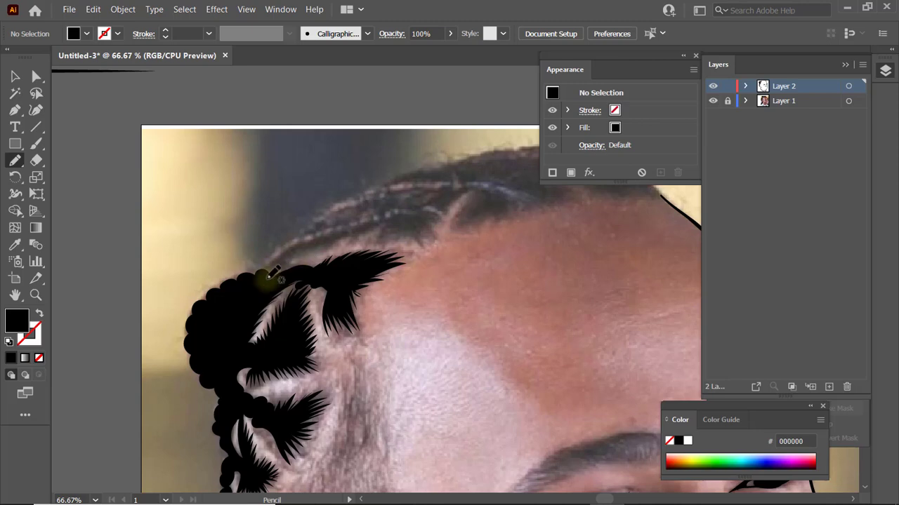
{"action": "mouse_move", "coordinate": [264, 280]}
{"action": "left_mouse_down"}
{"action": "mouse_move", "coordinate": [293, 254]}
{"action": "mouse_move", "coordinate": [390, 223]}
{"action": "mouse_move", "coordinate": [385, 238]}
{"action": "mouse_move", "coordinate": [428, 251]}
{"action": "mouse_move", "coordinate": [437, 218]}
{"action": "mouse_move", "coordinate": [361, 205]}
{"action": "mouse_move", "coordinate": [265, 275]}
{"action": "left_mouse_up"}
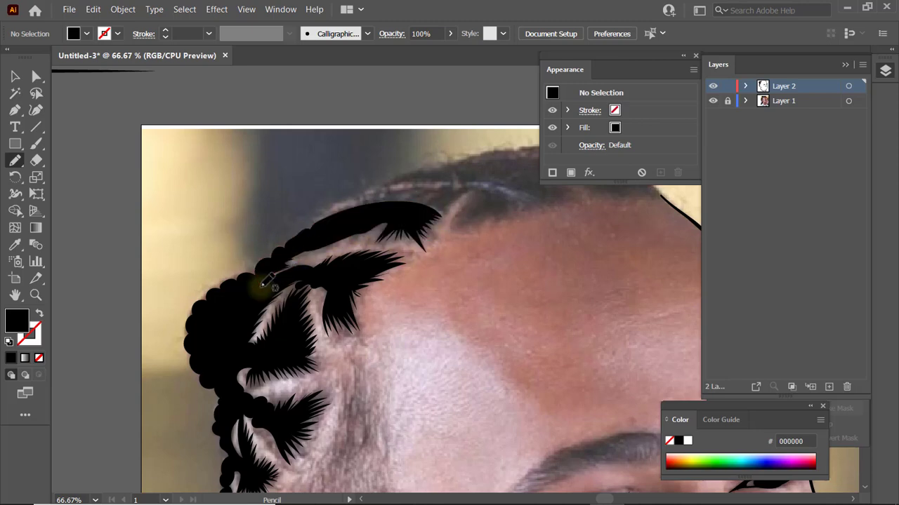
{"action": "left_click_drag", "start_coordinate": [610, 500], "coordinate": [619, 499]}
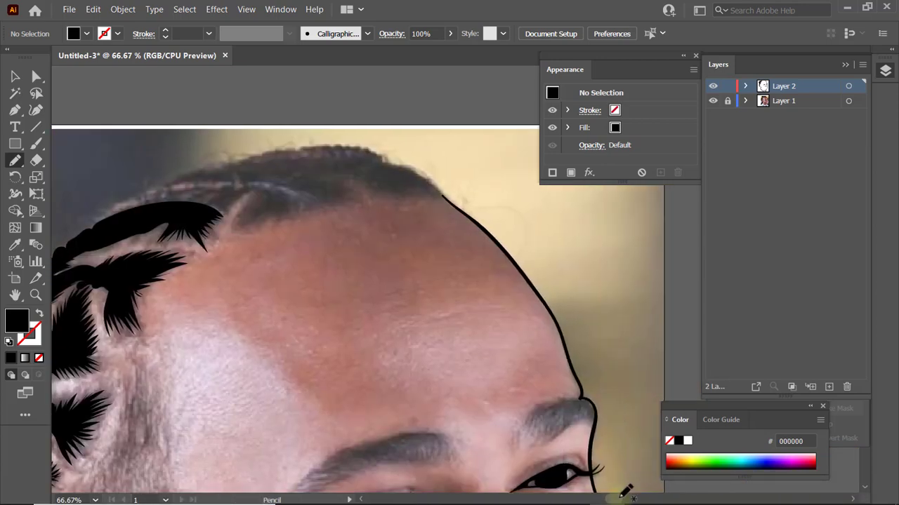
- Draw the remaining hair over the top of the head as black-filled Pencil shapes with spiky ends along the hairline
{"action": "mouse_move", "coordinate": [89, 230]}
{"action": "left_mouse_down"}
{"action": "mouse_move", "coordinate": [194, 172]}
{"action": "mouse_move", "coordinate": [308, 150]}
{"action": "mouse_move", "coordinate": [222, 209]}
{"action": "mouse_move", "coordinate": [92, 232]}
{"action": "mouse_move", "coordinate": [236, 219]}
{"action": "mouse_move", "coordinate": [341, 196]}
{"action": "mouse_move", "coordinate": [345, 184]}
{"action": "mouse_move", "coordinate": [316, 166]}
{"action": "mouse_move", "coordinate": [386, 193]}
{"action": "mouse_move", "coordinate": [428, 187]}
{"action": "mouse_move", "coordinate": [450, 202]}
{"action": "mouse_move", "coordinate": [429, 179]}
{"action": "mouse_move", "coordinate": [347, 144]}
{"action": "mouse_move", "coordinate": [309, 149]}
{"action": "mouse_move", "coordinate": [327, 180]}
{"action": "left_mouse_up"}
{"action": "left_click", "coordinate": [34, 294]}
{"action": "left_click", "coordinate": [464, 372], "text": "alt"}
{"action": "left_click", "coordinate": [476, 382], "text": "alt"}
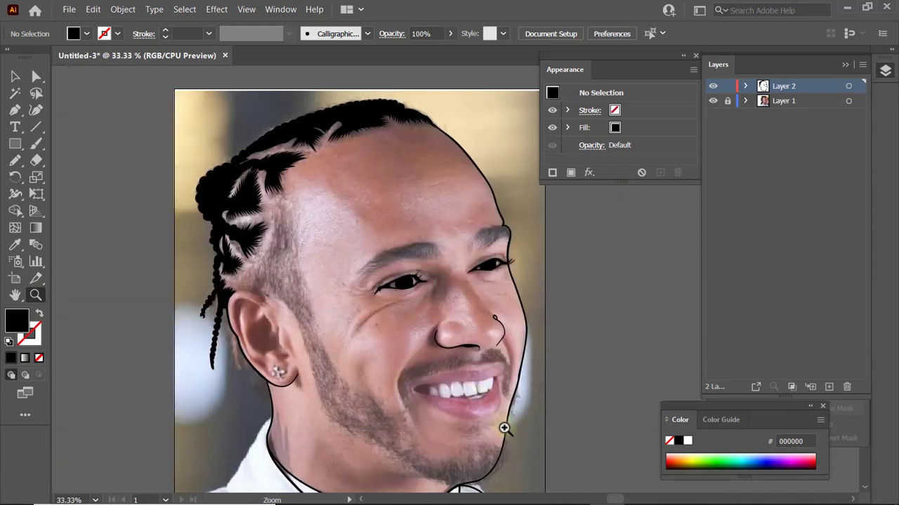
- Trace the mouth opening around the teeth with black brush strokes and filled Pencil shapes at both corners
{"action": "left_click", "coordinate": [476, 337]}
{"action": "left_click", "coordinate": [477, 334]}
{"action": "left_click", "coordinate": [436, 295]}
{"action": "left_click", "coordinate": [434, 293]}
{"action": "key", "text": "n"}
{"action": "mouse_move", "coordinate": [280, 276]}
{"action": "left_mouse_down"}
{"action": "mouse_move", "coordinate": [211, 299]}
{"action": "mouse_move", "coordinate": [254, 315]}
{"action": "mouse_move", "coordinate": [254, 288]}
{"action": "mouse_move", "coordinate": [300, 267]}
{"action": "left_mouse_up"}
{"action": "key", "text": "b"}
{"action": "mouse_move", "coordinate": [214, 302]}
{"action": "left_mouse_down"}
{"action": "mouse_move", "coordinate": [317, 329]}
{"action": "mouse_move", "coordinate": [441, 342]}
{"action": "mouse_move", "coordinate": [510, 336]}
{"action": "mouse_move", "coordinate": [553, 299]}
{"action": "left_mouse_up"}
{"action": "left_click_drag", "start_coordinate": [281, 275], "coordinate": [434, 261]}
{"action": "mouse_move", "coordinate": [554, 244]}
{"action": "left_mouse_down"}
{"action": "mouse_move", "coordinate": [591, 236]}
{"action": "mouse_move", "coordinate": [561, 294]}
{"action": "mouse_move", "coordinate": [589, 234]}
{"action": "mouse_move", "coordinate": [569, 245]}
{"action": "left_mouse_up"}
{"action": "key", "text": "n"}
{"action": "key", "text": "ctrl+z"}
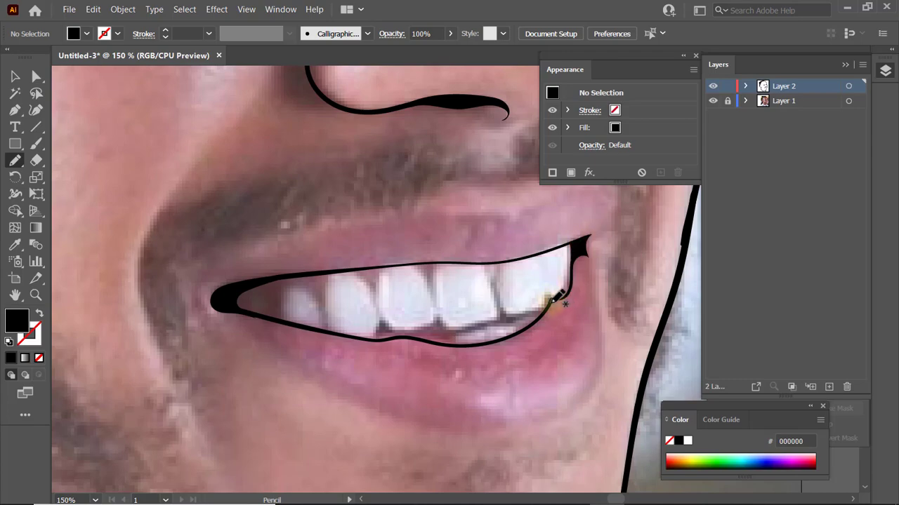
- Hide the photo layer briefly to examine the traced hair, eyes, nose and mouth, and show it again
{"action": "key", "text": "z"}
{"action": "key", "text": "ctrl+minus"}
{"action": "key", "text": "ctrl+minus"}
{"action": "key", "text": "ctrl+minus"}
{"action": "left_click", "coordinate": [712, 103]}
{"action": "key", "text": "ctrl+minus"}
{"action": "key", "text": "ctrl+minus"}
{"action": "key", "text": "ctrl+equal"}
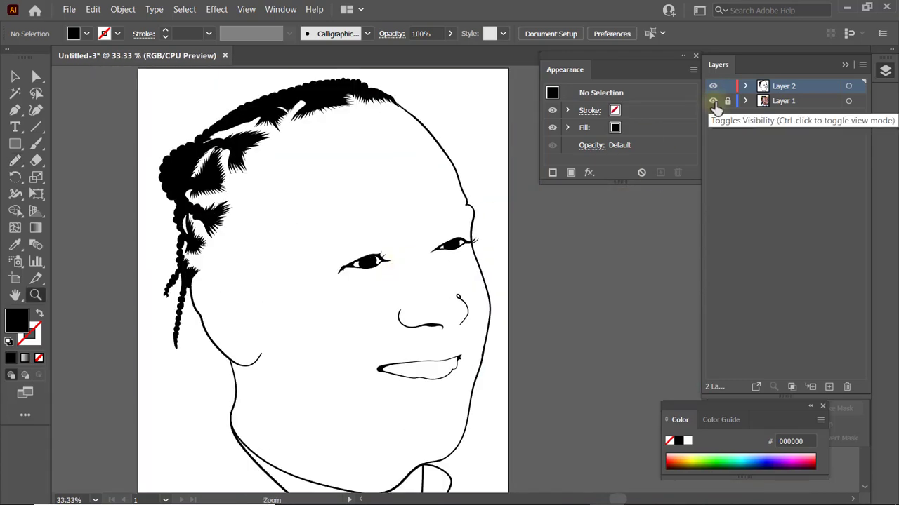
{"action": "left_click", "coordinate": [713, 103]}
- Turn off image dimming in the options of Layer 1 and make Layer 2 the active layer
{"action": "left_click", "coordinate": [460, 242]}
{"action": "left_click", "coordinate": [448, 273]}
{"action": "left_click", "coordinate": [303, 302]}
{"action": "double_click", "coordinate": [763, 103]}
{"action": "left_click", "coordinate": [455, 292]}
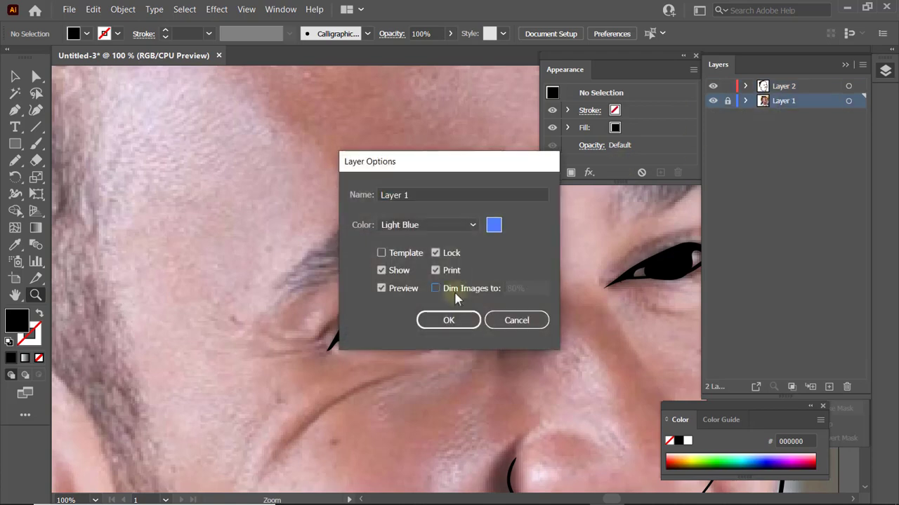
{"action": "key", "text": "Return"}
{"action": "key", "text": "n"}
{"action": "left_click", "coordinate": [796, 84]}
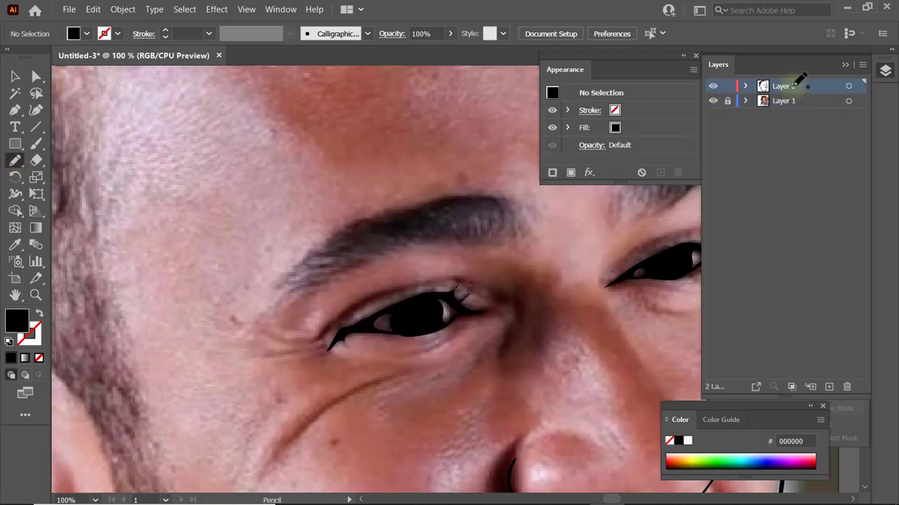
- Draw both eyebrows as black-filled Pencil shapes with fine hair tips along their edges
{"action": "mouse_move", "coordinate": [307, 259]}
{"action": "left_mouse_down"}
{"action": "mouse_move", "coordinate": [450, 231]}
{"action": "mouse_move", "coordinate": [475, 214]}
{"action": "mouse_move", "coordinate": [495, 235]}
{"action": "mouse_move", "coordinate": [513, 199]}
{"action": "mouse_move", "coordinate": [384, 209]}
{"action": "mouse_move", "coordinate": [331, 237]}
{"action": "mouse_move", "coordinate": [322, 255]}
{"action": "left_mouse_up"}
{"action": "left_click_drag", "start_coordinate": [616, 499], "coordinate": [623, 500]}
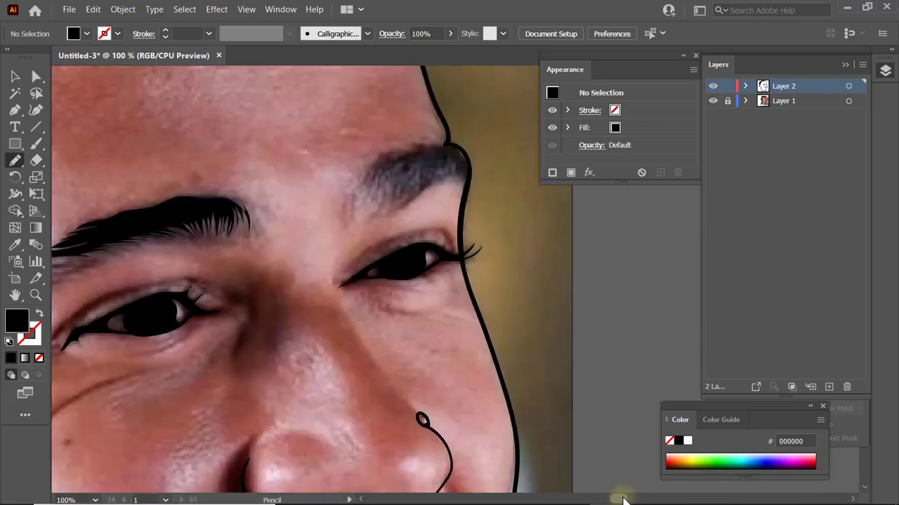
{"action": "mouse_move", "coordinate": [448, 145]}
{"action": "left_mouse_down"}
{"action": "mouse_move", "coordinate": [398, 157]}
{"action": "mouse_move", "coordinate": [372, 184]}
{"action": "mouse_move", "coordinate": [411, 160]}
{"action": "mouse_move", "coordinate": [402, 200]}
{"action": "mouse_move", "coordinate": [425, 172]}
{"action": "mouse_move", "coordinate": [472, 167]}
{"action": "mouse_move", "coordinate": [446, 143]}
{"action": "left_mouse_up"}
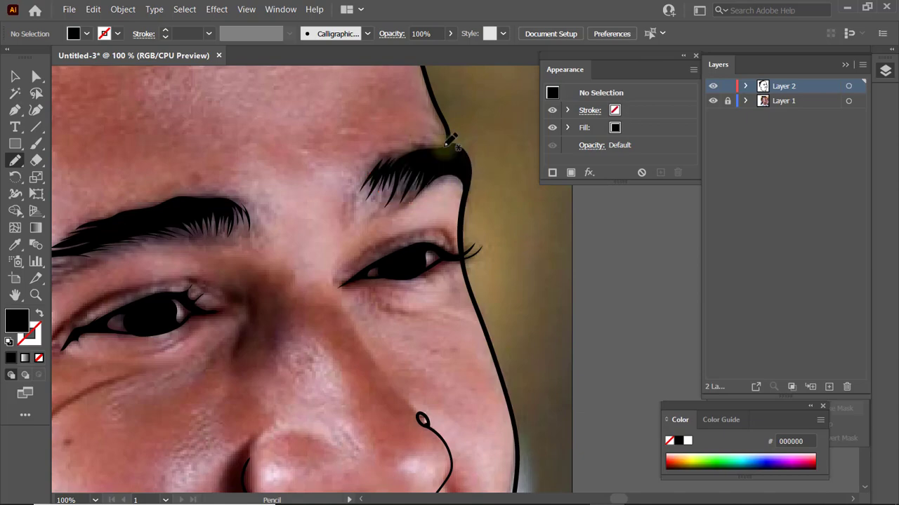
- Outline the flower-shaped ear stud with an unfilled black 1 pt Calligraphic Brush 1 stroke
{"action": "key", "text": "z"}
{"action": "left_click", "coordinate": [368, 264], "text": "alt"}
{"action": "left_click", "coordinate": [421, 351], "text": "alt"}
{"action": "left_click", "coordinate": [473, 370], "text": "alt"}
{"action": "left_click", "coordinate": [495, 213], "text": "alt"}
{"action": "left_click", "coordinate": [288, 344]}
{"action": "left_click", "coordinate": [449, 279]}
{"action": "left_click", "coordinate": [439, 275]}
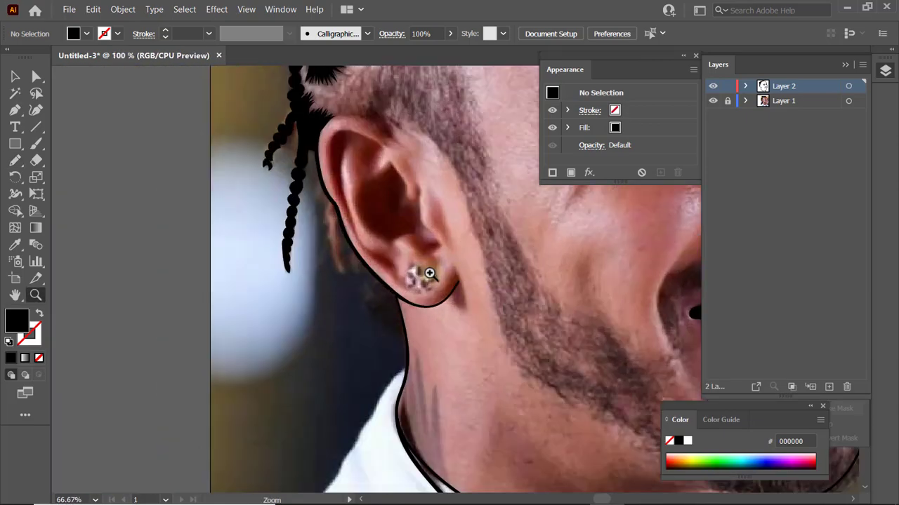
{"action": "left_click", "coordinate": [430, 274]}
{"action": "left_click", "coordinate": [430, 274]}
{"action": "left_click", "coordinate": [36, 144]}
{"action": "left_click", "coordinate": [39, 314]}
{"action": "left_click", "coordinate": [34, 337]}
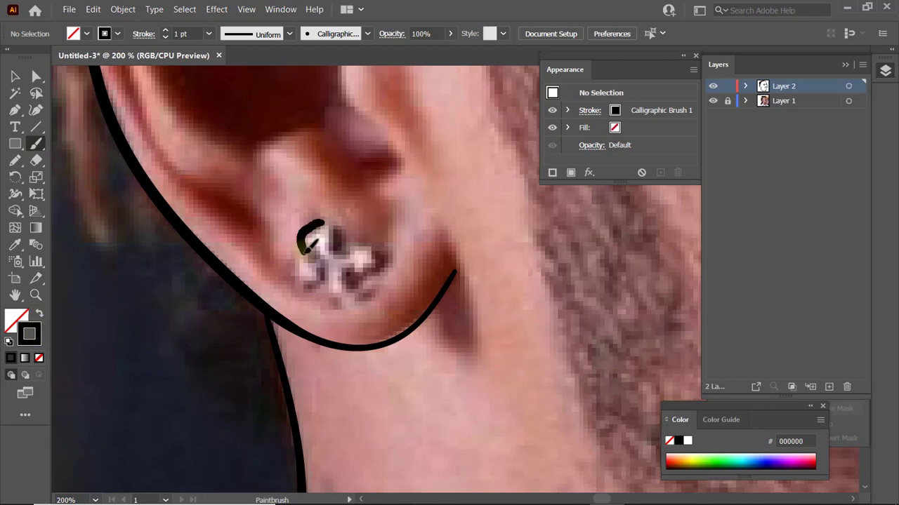
{"action": "mouse_move", "coordinate": [362, 304]}
{"action": "left_mouse_down"}
{"action": "mouse_move", "coordinate": [363, 243]}
{"action": "mouse_move", "coordinate": [325, 223]}
{"action": "left_mouse_up"}
- Examine the line art with eyebrows and ear stud by briefly hiding and showing the photo layer
{"action": "key", "text": "z"}
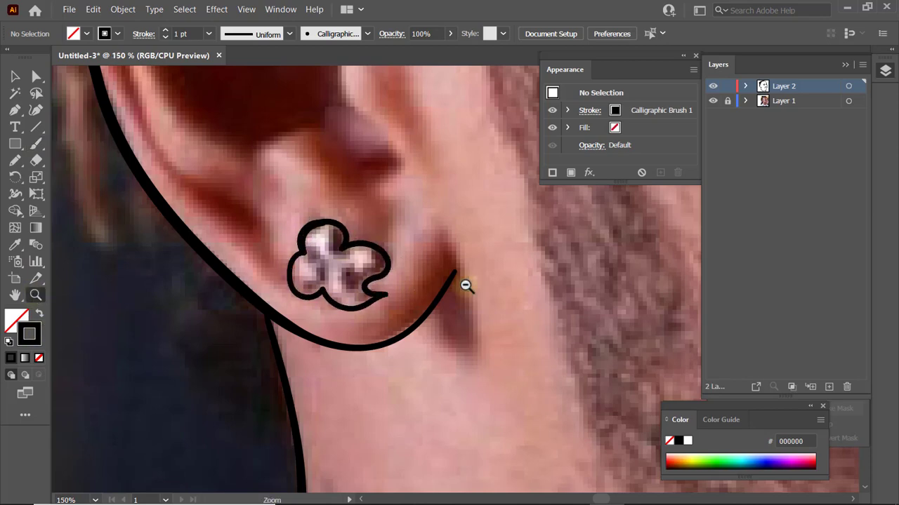
{"action": "left_click", "coordinate": [648, 280], "text": "alt"}
{"action": "left_click", "coordinate": [648, 280], "text": "alt"}
{"action": "left_click", "coordinate": [682, 264], "text": "alt"}
{"action": "scroll", "coordinate": [368, 222], "scroll_direction": "up", "scroll_amount": 1}
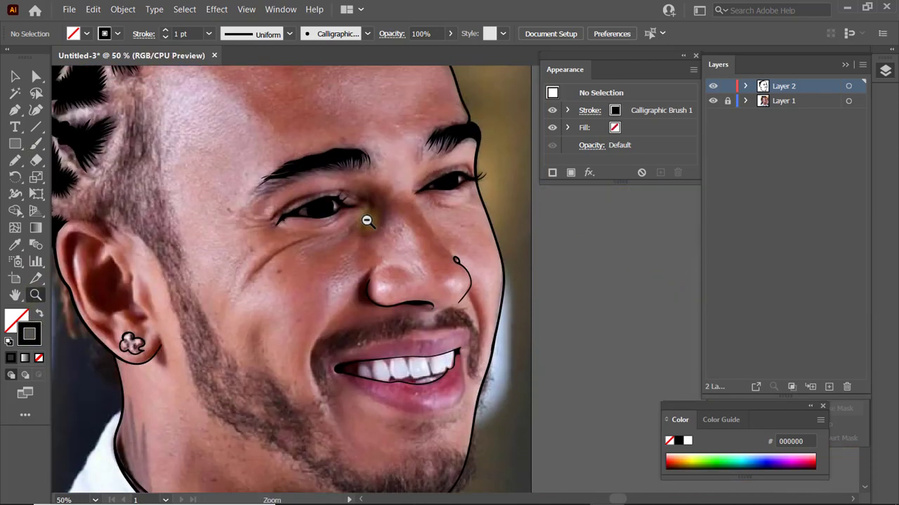
{"action": "left_click", "coordinate": [367, 222], "text": "alt"}
{"action": "scroll", "coordinate": [446, 300], "scroll_direction": "down", "scroll_amount": 1}
{"action": "left_click", "coordinate": [713, 100]}
{"action": "left_click", "coordinate": [713, 100]}
- Draw the chin beard as a black-filled Pencil shape with spiky hair tips along its upper edge
{"action": "scroll", "coordinate": [491, 234], "scroll_direction": "up", "scroll_amount": 2}
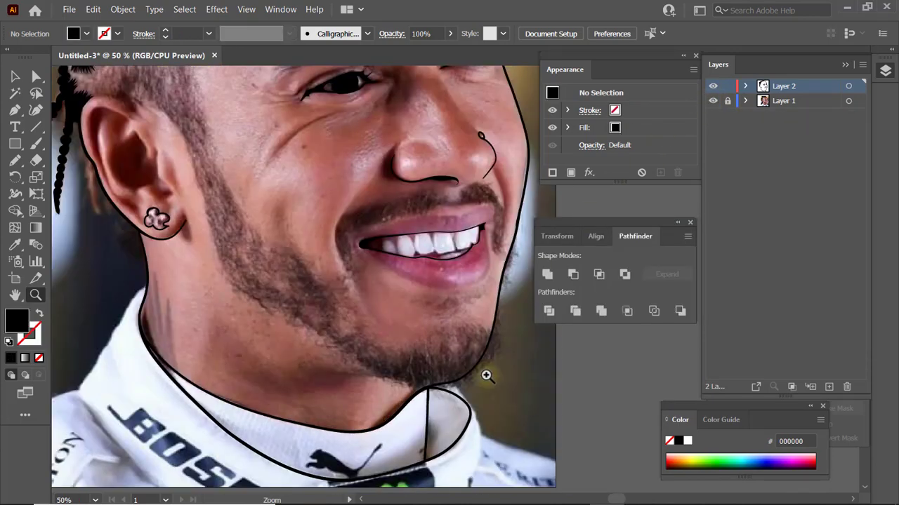
{"action": "left_click", "coordinate": [485, 373]}
{"action": "scroll", "coordinate": [492, 208], "scroll_direction": "up", "scroll_amount": 5}
{"action": "key", "text": "n"}
{"action": "mouse_move", "coordinate": [175, 316]}
{"action": "left_mouse_down"}
{"action": "mouse_move", "coordinate": [274, 369]}
{"action": "mouse_move", "coordinate": [361, 364]}
{"action": "mouse_move", "coordinate": [411, 327]}
{"action": "mouse_move", "coordinate": [440, 271]}
{"action": "mouse_move", "coordinate": [429, 266]}
{"action": "mouse_move", "coordinate": [421, 287]}
{"action": "mouse_move", "coordinate": [395, 303]}
{"action": "mouse_move", "coordinate": [396, 289]}
{"action": "mouse_move", "coordinate": [368, 317]}
{"action": "mouse_move", "coordinate": [354, 304]}
{"action": "mouse_move", "coordinate": [247, 310]}
{"action": "mouse_move", "coordinate": [189, 295]}
{"action": "mouse_move", "coordinate": [174, 319]}
{"action": "left_mouse_up"}
- Draw the two halves of the moustache as black-filled Pencil shapes with spiky edges, leaving a gap under the nose
{"action": "scroll", "coordinate": [437, 184], "scroll_direction": "up", "scroll_amount": 2}
{"action": "scroll", "coordinate": [436, 184], "scroll_direction": "up", "scroll_amount": 5}
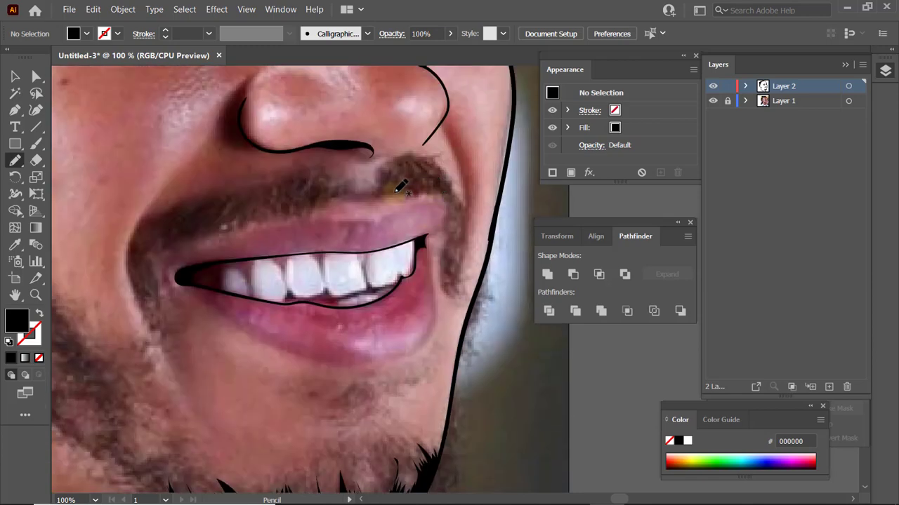
{"action": "mouse_move", "coordinate": [144, 219]}
{"action": "left_mouse_down"}
{"action": "mouse_move", "coordinate": [136, 266]}
{"action": "mouse_move", "coordinate": [184, 237]}
{"action": "mouse_move", "coordinate": [338, 190]}
{"action": "mouse_move", "coordinate": [300, 180]}
{"action": "mouse_move", "coordinate": [149, 209]}
{"action": "mouse_move", "coordinate": [144, 218]}
{"action": "left_mouse_up"}
{"action": "mouse_move", "coordinate": [380, 189]}
{"action": "left_mouse_down"}
{"action": "mouse_move", "coordinate": [430, 190]}
{"action": "mouse_move", "coordinate": [437, 237]}
{"action": "left_mouse_up"}
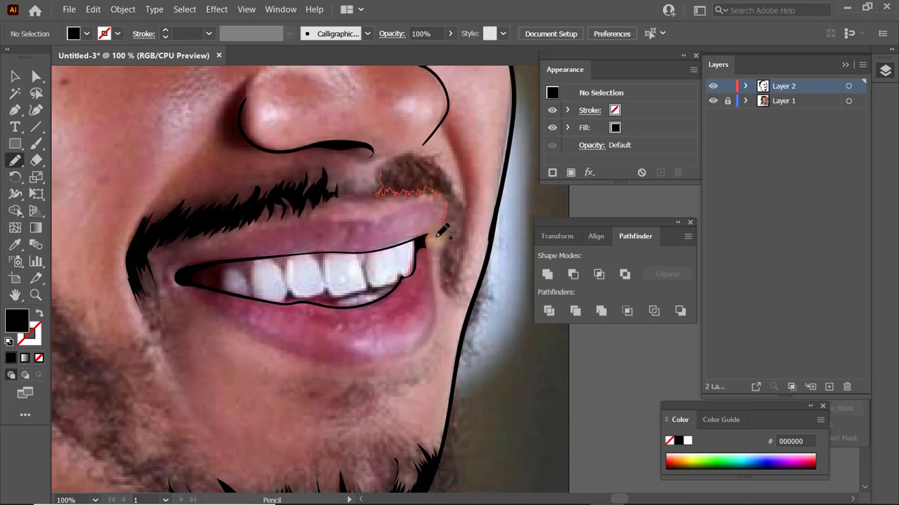
{"action": "mouse_move", "coordinate": [452, 282]}
{"action": "left_mouse_down"}
{"action": "mouse_move", "coordinate": [467, 204]}
{"action": "mouse_move", "coordinate": [432, 155]}
{"action": "mouse_move", "coordinate": [401, 156]}
{"action": "mouse_move", "coordinate": [381, 180]}
{"action": "left_mouse_up"}
- Outline the first three teeth from the dark mouth corner with unfilled black 1 pt brush strokes
{"action": "key", "text": "z"}
{"action": "left_click", "coordinate": [337, 286]}
{"action": "key", "text": "super"}
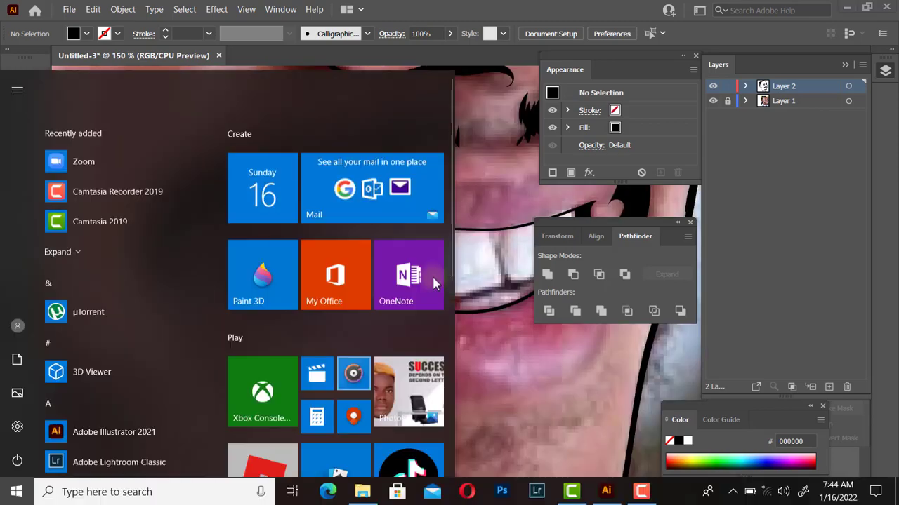
{"action": "left_click", "coordinate": [469, 276]}
{"action": "left_click", "coordinate": [470, 277], "text": "alt"}
{"action": "left_click", "coordinate": [460, 349], "text": "alt"}
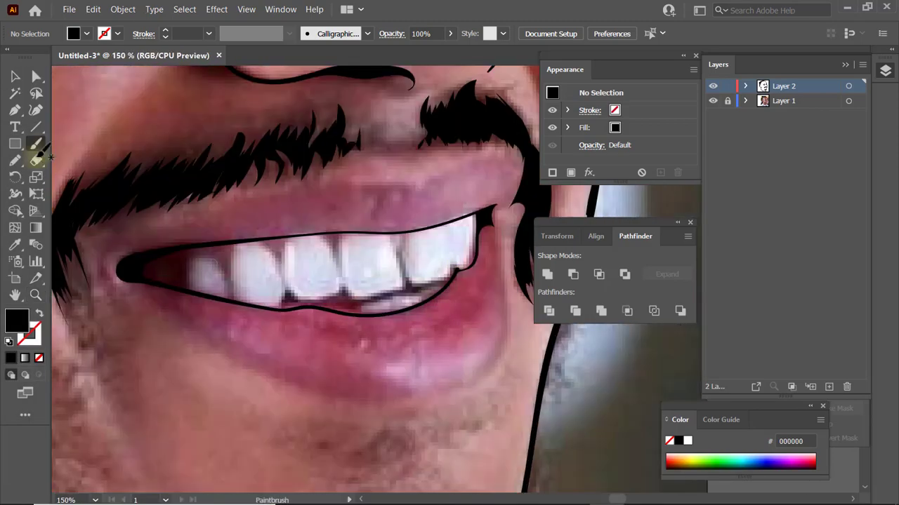
{"action": "left_click", "coordinate": [36, 143]}
{"action": "key", "text": "shift+x"}
{"action": "key", "text": "ctrl+z"}
{"action": "left_click_drag", "start_coordinate": [189, 290], "coordinate": [232, 301]}
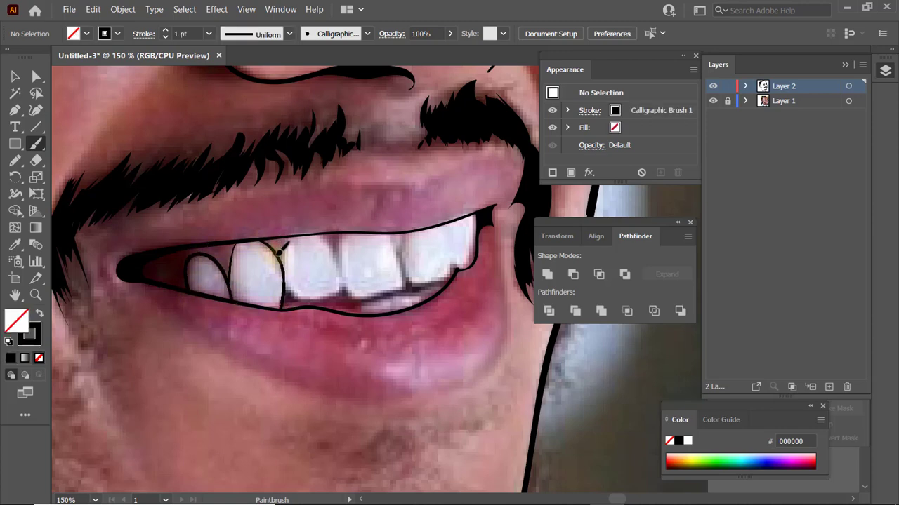
{"action": "scroll", "coordinate": [330, 282], "scroll_direction": "up", "scroll_amount": 3}
{"action": "mouse_move", "coordinate": [217, 160]}
{"action": "left_mouse_down"}
{"action": "mouse_move", "coordinate": [208, 267]}
{"action": "mouse_move", "coordinate": [244, 333]}
{"action": "mouse_move", "coordinate": [367, 273]}
{"action": "mouse_move", "coordinate": [305, 151]}
{"action": "left_mouse_up"}
{"action": "key", "text": "ctrl+z"}
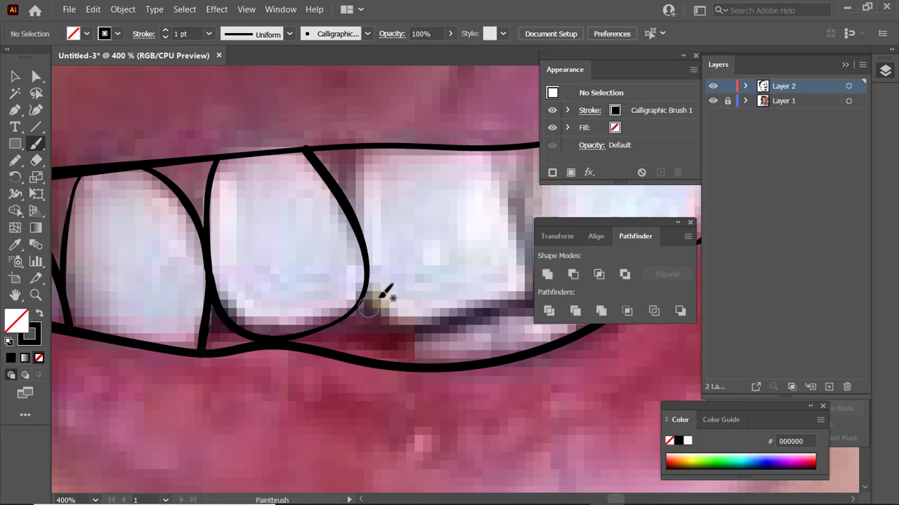
- Set the brush stroke to 0.5 pt and outline the remaining upper teeth and the small lower teeth area
{"action": "scroll", "coordinate": [385, 293], "scroll_direction": "down", "scroll_amount": 3}
{"action": "key", "text": "bracketleft"}
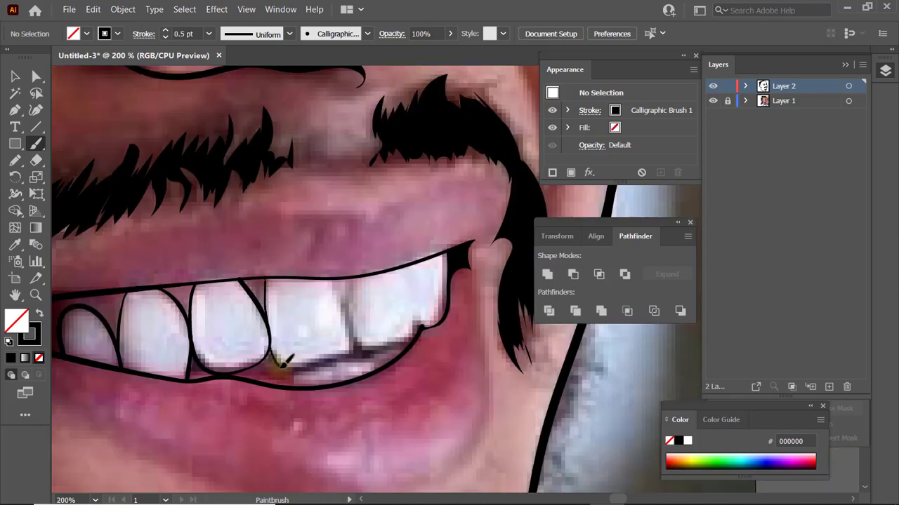
{"action": "mouse_move", "coordinate": [282, 362]}
{"action": "left_mouse_down"}
{"action": "mouse_move", "coordinate": [355, 317]}
{"action": "mouse_move", "coordinate": [415, 326]}
{"action": "left_mouse_up"}
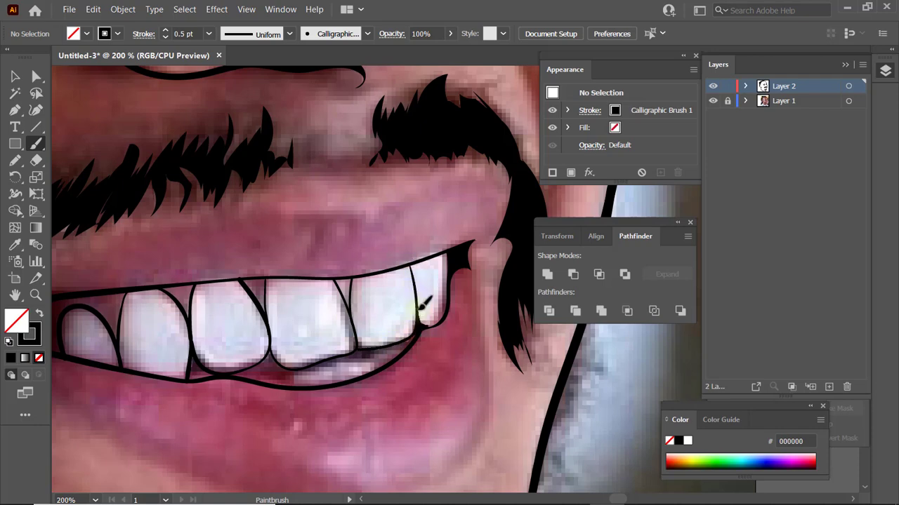
{"action": "key", "text": "z"}
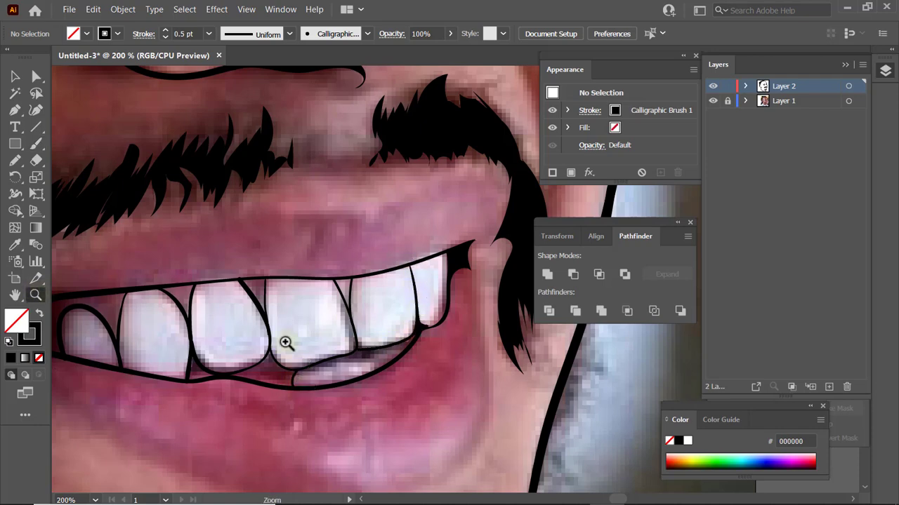
{"action": "left_click", "coordinate": [332, 359], "text": "alt"}
{"action": "left_click", "coordinate": [337, 399], "text": "alt"}
{"action": "left_click", "coordinate": [460, 156], "text": "alt"}
{"action": "left_click", "coordinate": [446, 276], "text": "alt"}
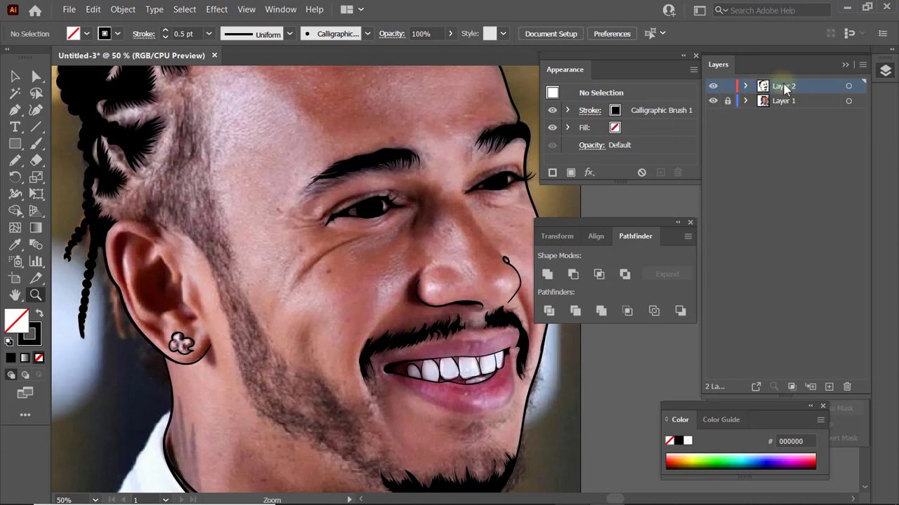
- Duplicate Layer 2, lock the copy and make the original Layer 2 active
{"action": "left_click_drag", "start_coordinate": [783, 95], "coordinate": [829, 388]}
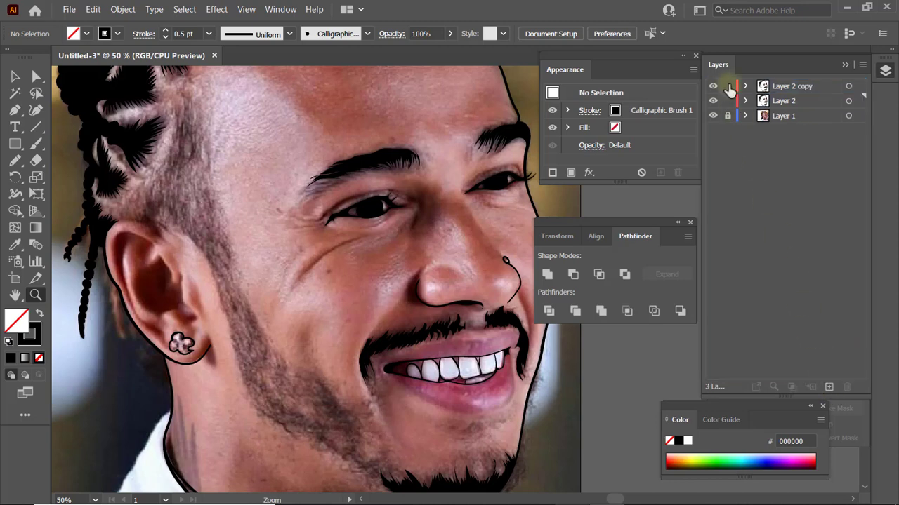
{"action": "left_click", "coordinate": [728, 86]}
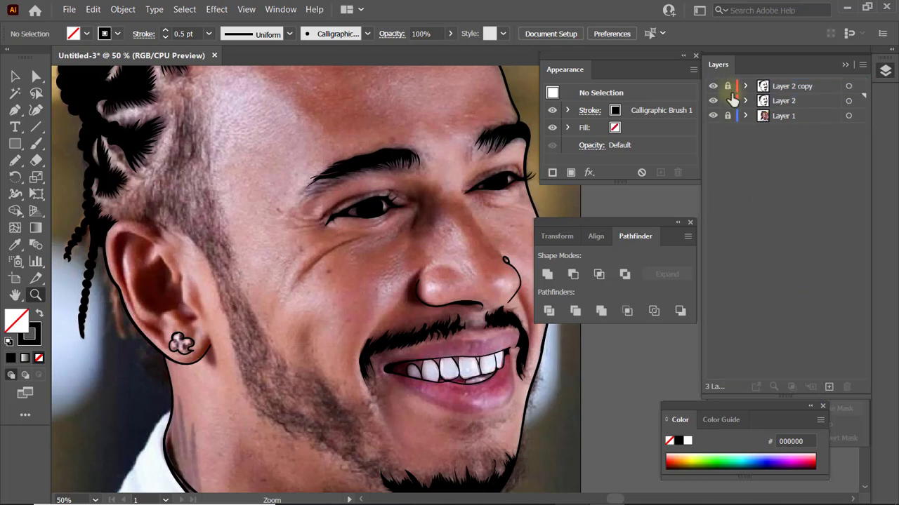
{"action": "left_click", "coordinate": [772, 104]}
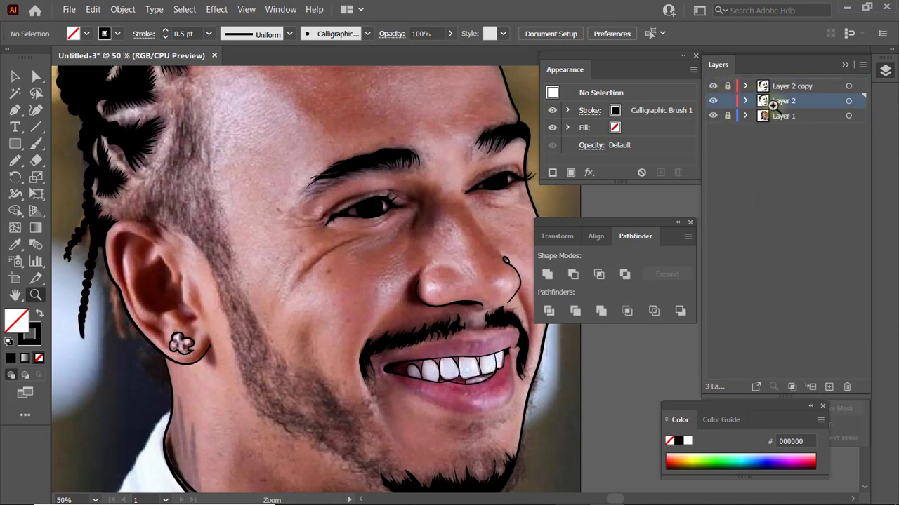
- Hide the photo layer, select all line art on Layer 2 and expand its appearance into filled shapes
{"action": "key", "text": "ctrl+minus"}
{"action": "key", "text": "ctrl+minus"}
{"action": "left_click", "coordinate": [712, 115]}
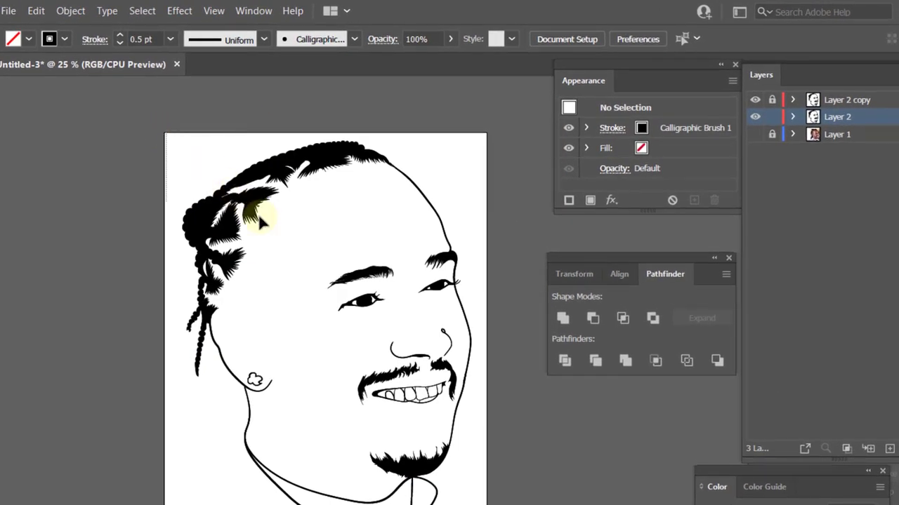
{"action": "key", "text": "ctrl+a"}
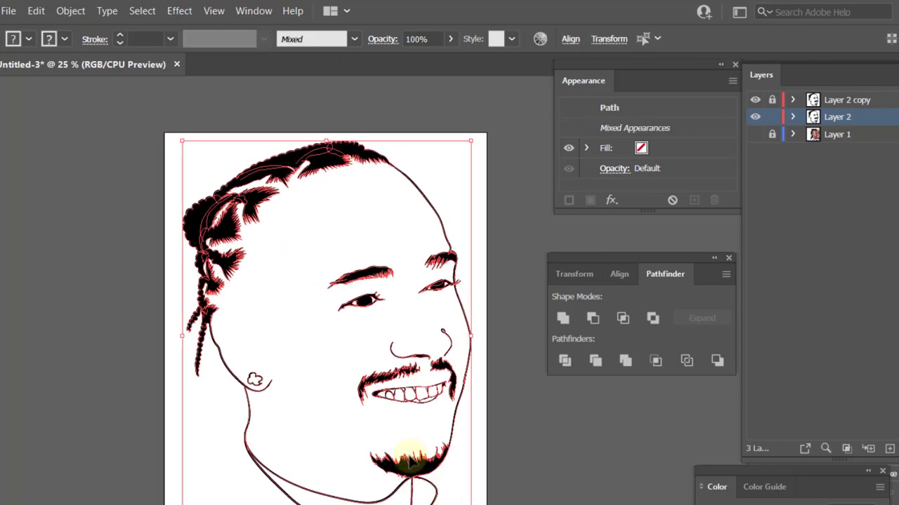
{"action": "left_click", "coordinate": [71, 11]}
{"action": "left_click", "coordinate": [146, 194]}
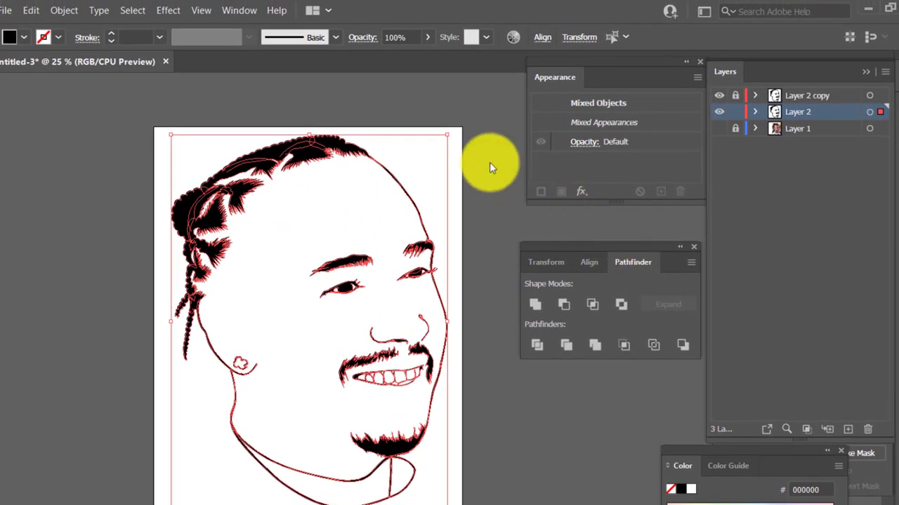
- Combine the expanded line art with the Pathfinder Merge operation and deselect it
{"action": "left_click", "coordinate": [239, 10]}
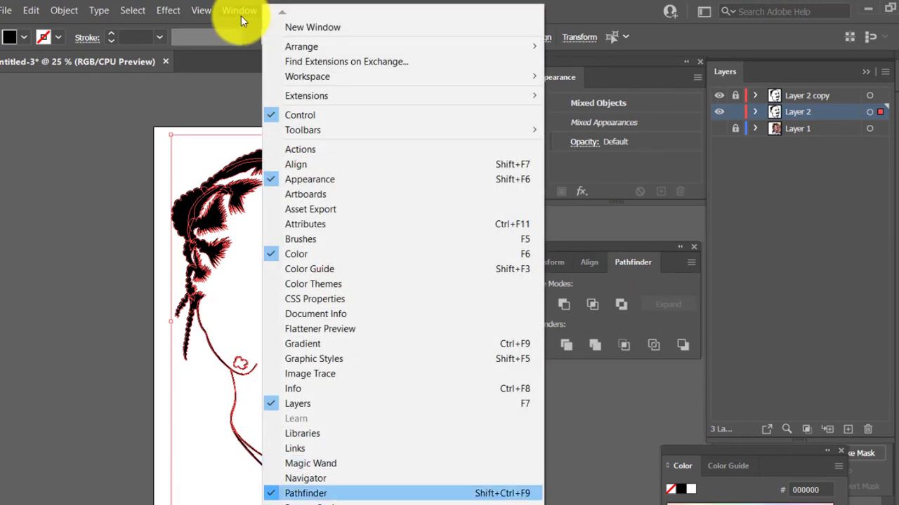
{"action": "left_click", "coordinate": [578, 330]}
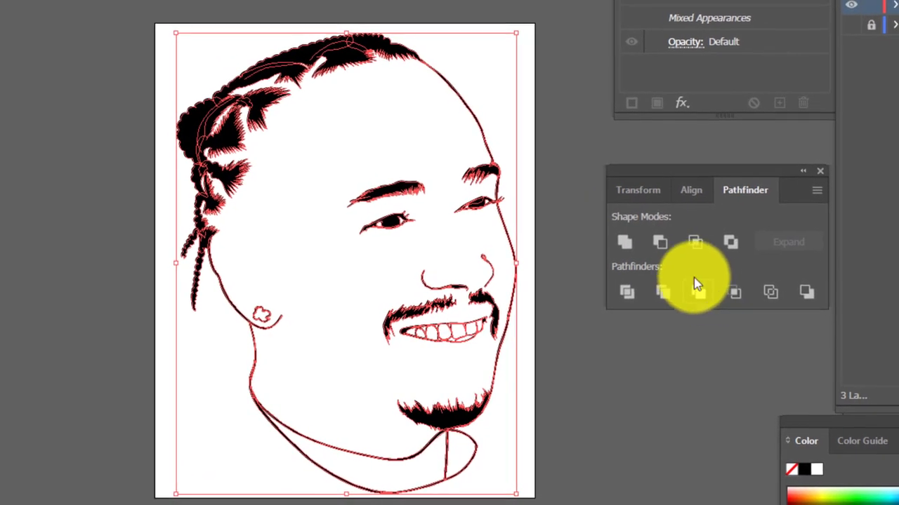
{"action": "left_click", "coordinate": [663, 291]}
{"action": "left_click", "coordinate": [545, 100]}
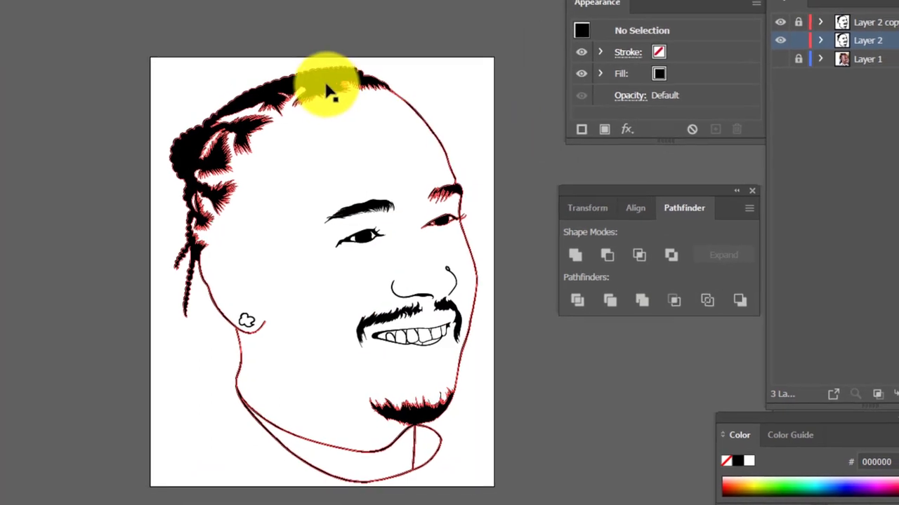
- Select the merged line art at several places to examine how its parts are grouped
{"action": "left_click", "coordinate": [325, 82]}
{"action": "double_click", "coordinate": [369, 127]}
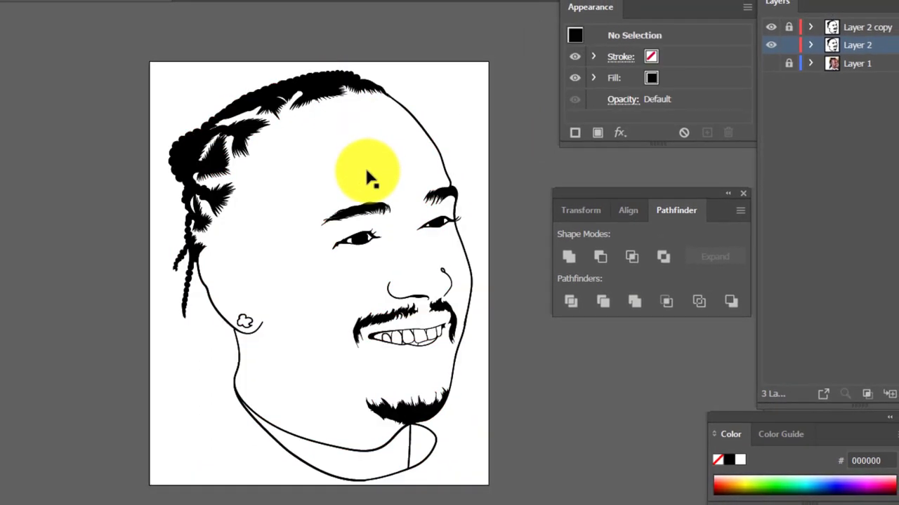
{"action": "left_click", "coordinate": [365, 206]}
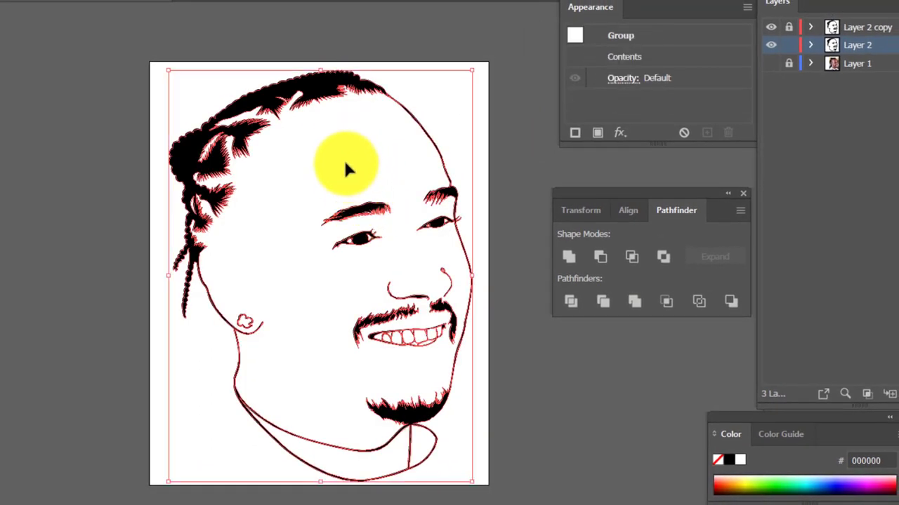
{"action": "left_click", "coordinate": [344, 164]}
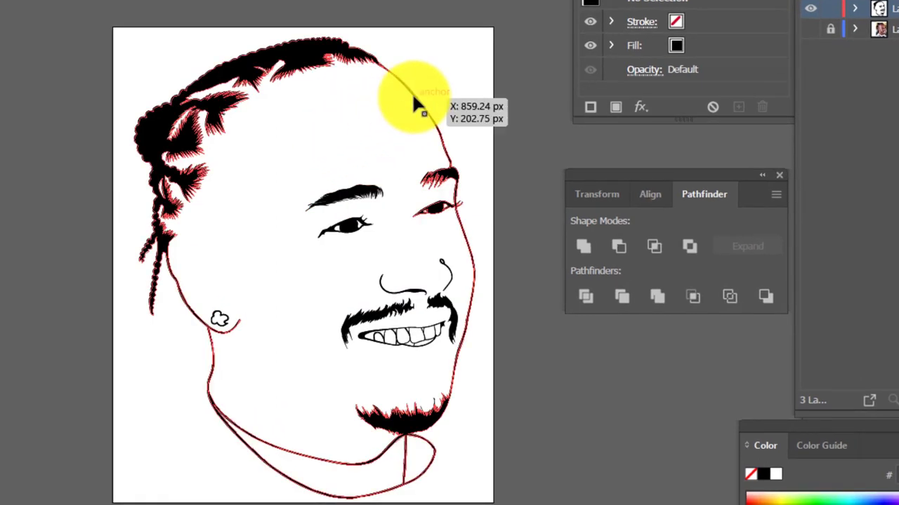
{"action": "left_click", "coordinate": [413, 100]}
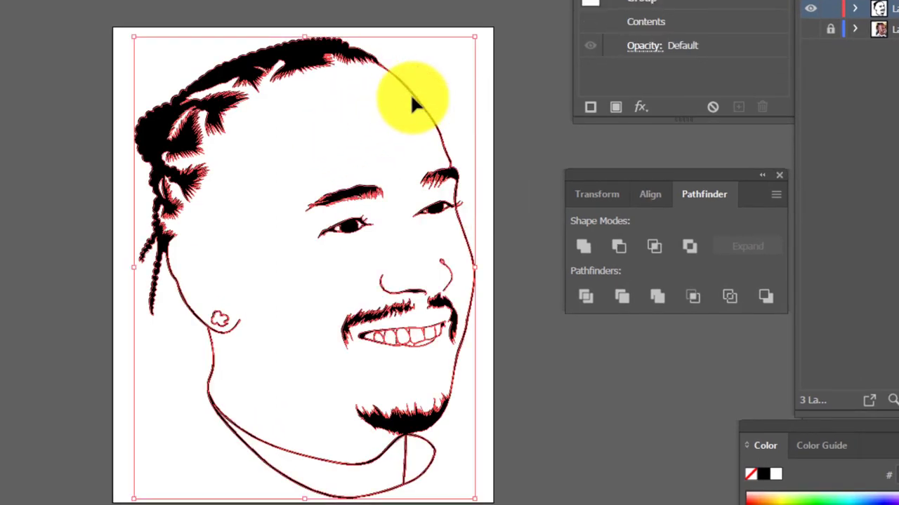
- Deselect the line art, add a new layer at the top of the stack and show the photo layer
{"action": "left_click", "coordinate": [488, 183]}
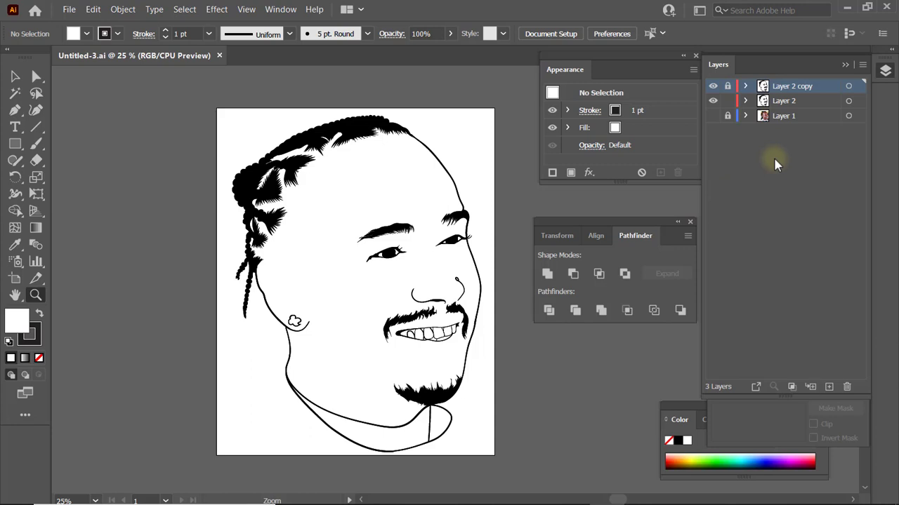
{"action": "left_click", "coordinate": [829, 387]}
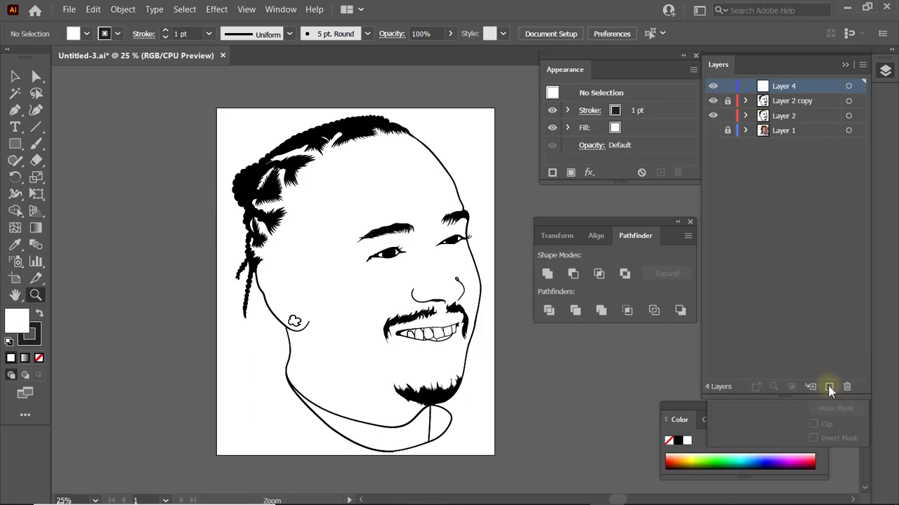
{"action": "key", "text": "ctrl+plus"}
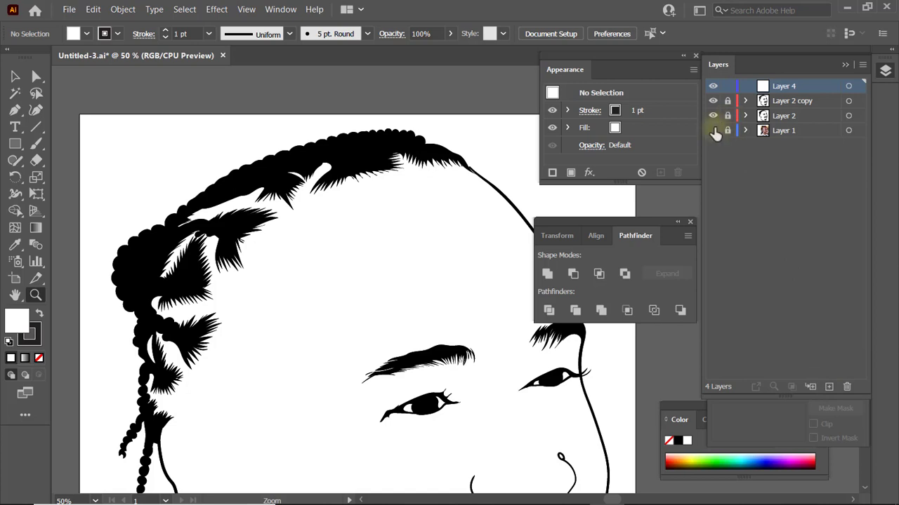
{"action": "left_click", "coordinate": [713, 131]}
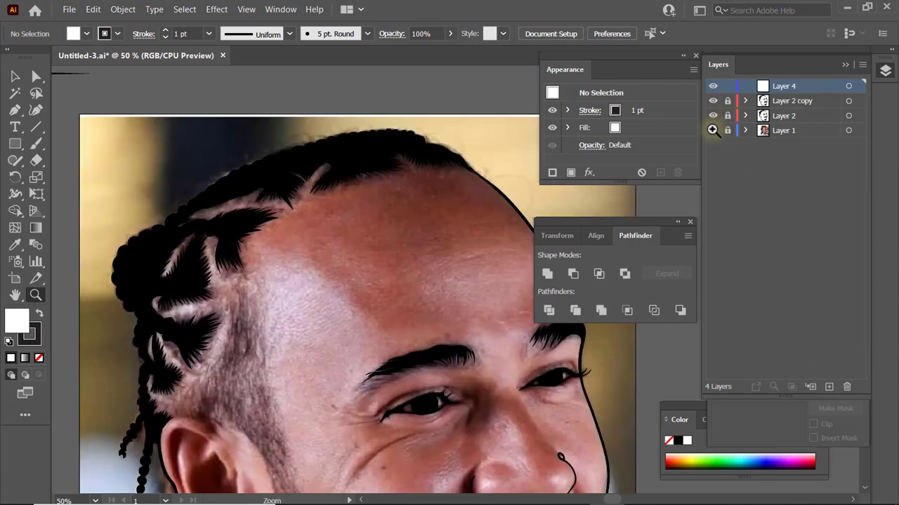
- Sample the black of the traced hair and choose the tapered Art Brush 2 for the Paintbrush
{"action": "left_click", "coordinate": [15, 251]}
{"action": "left_click", "coordinate": [362, 154]}
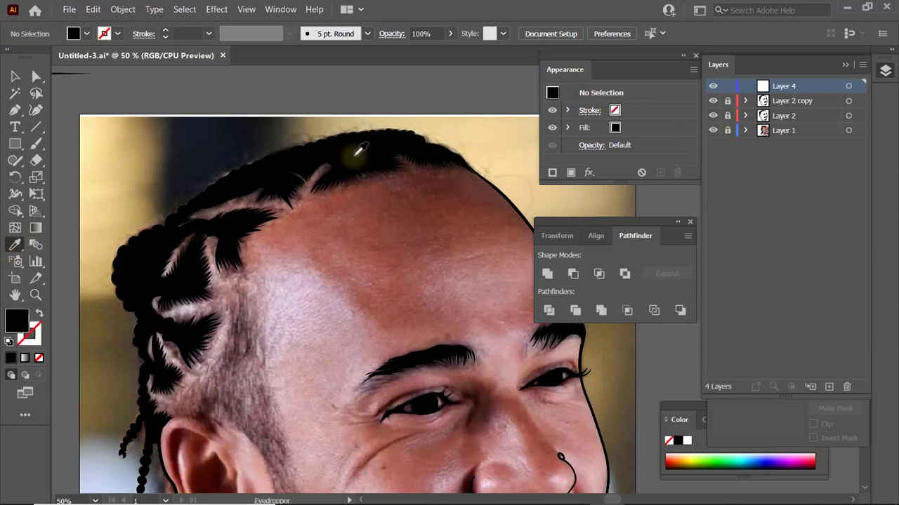
{"action": "left_click", "coordinate": [37, 145]}
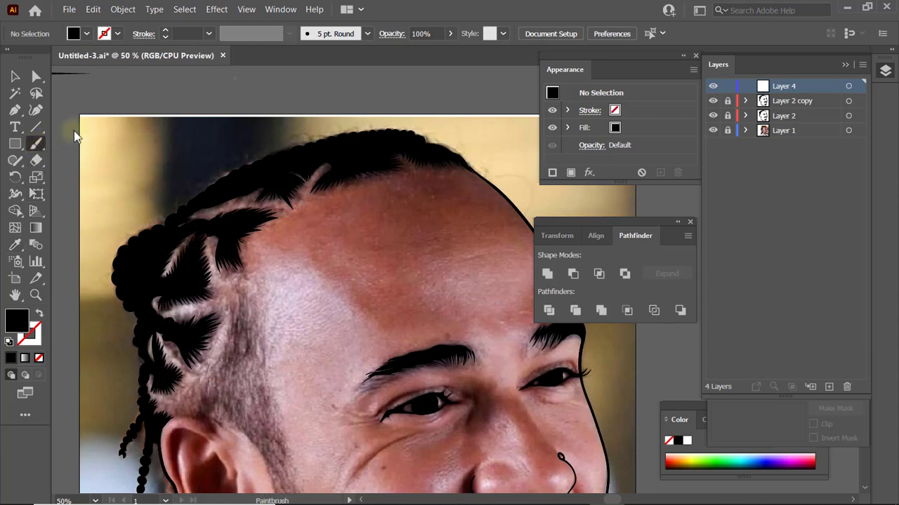
{"action": "left_click", "coordinate": [366, 34]}
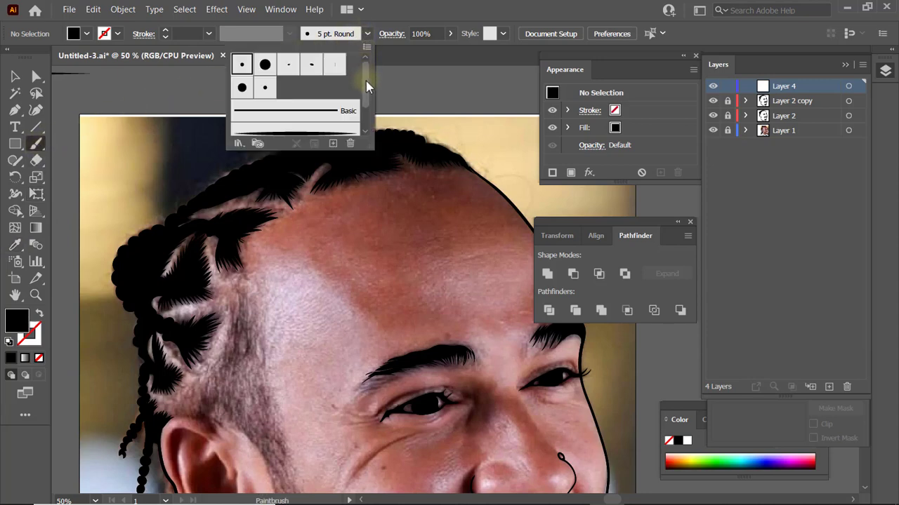
{"action": "left_click_drag", "start_coordinate": [366, 86], "coordinate": [366, 114]}
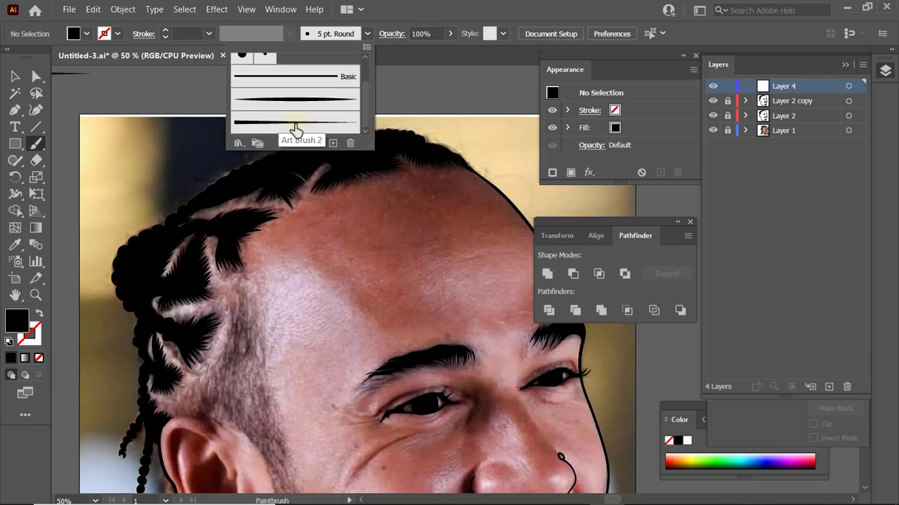
{"action": "left_click", "coordinate": [295, 131]}
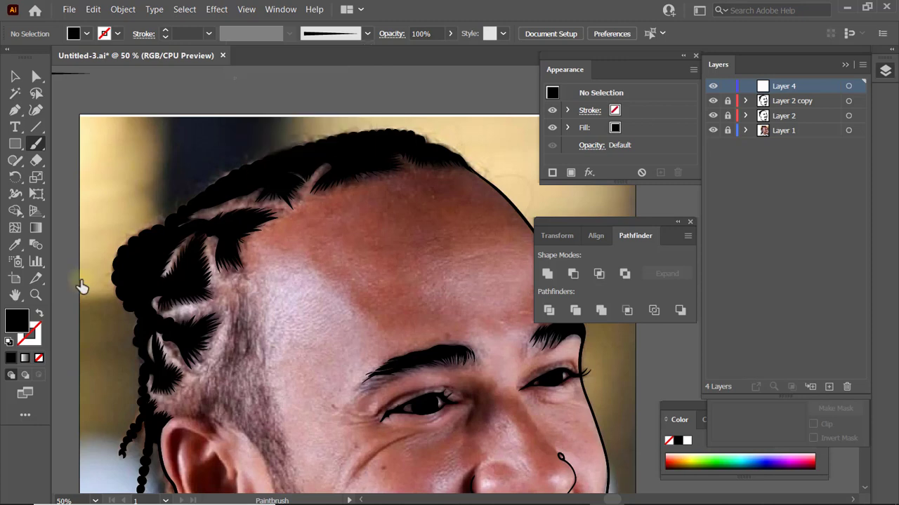
- Swap fill and stroke so the Paintbrush paints with a black stroke and no fill
{"action": "left_click", "coordinate": [40, 313]}
{"action": "left_click", "coordinate": [36, 339]}
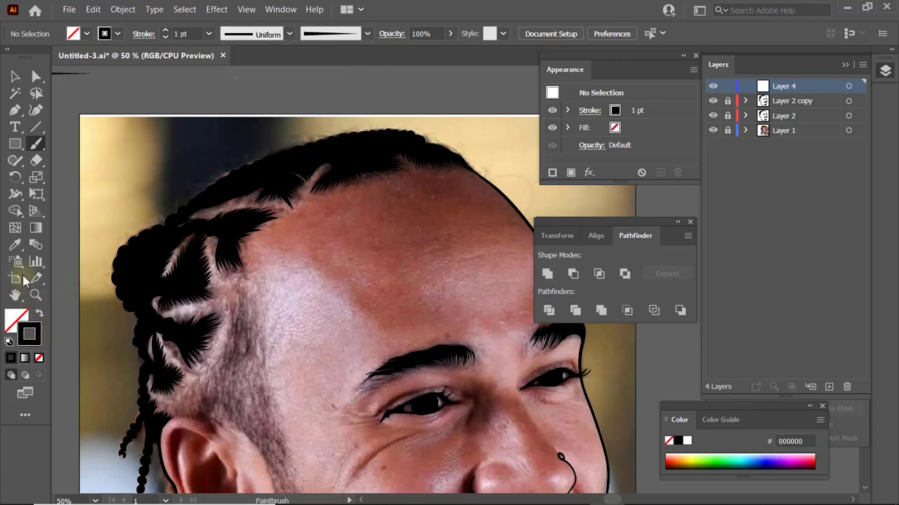
{"action": "left_click", "coordinate": [25, 239]}
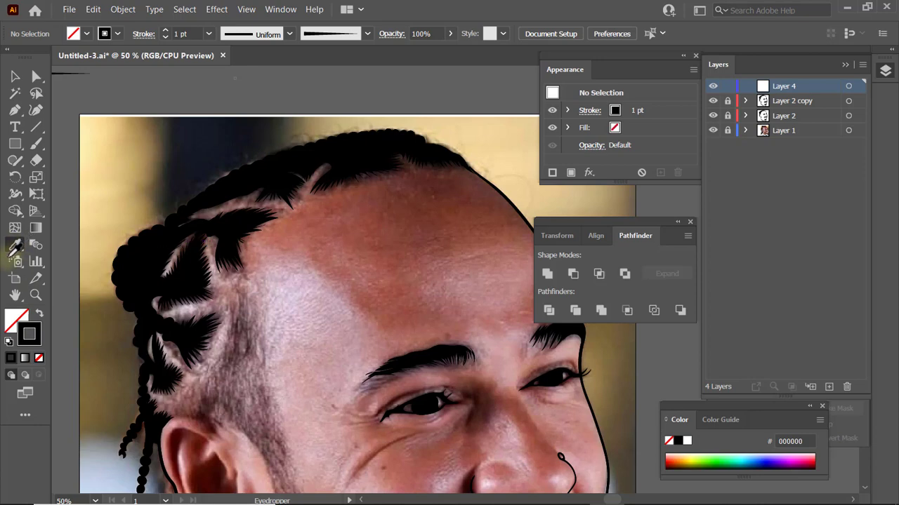
{"action": "key", "text": "shift+x"}
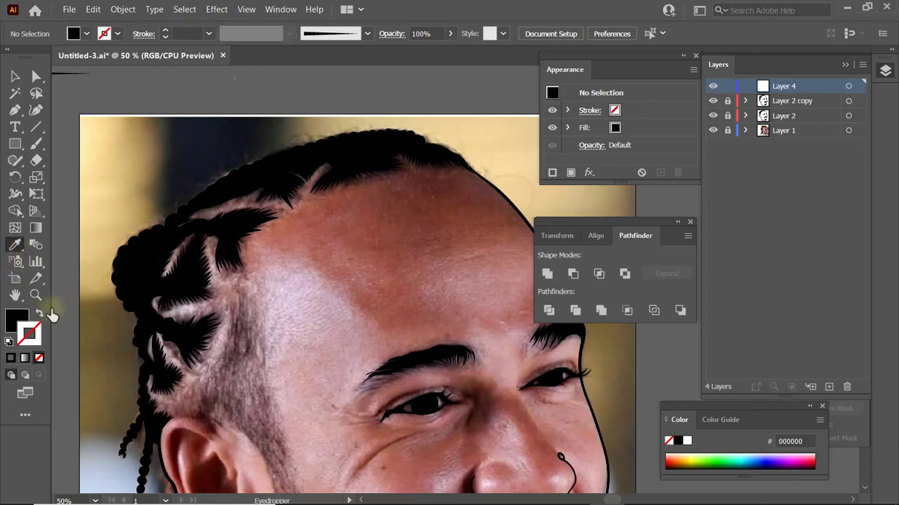
{"action": "left_click", "coordinate": [40, 317]}
{"action": "left_click", "coordinate": [29, 334]}
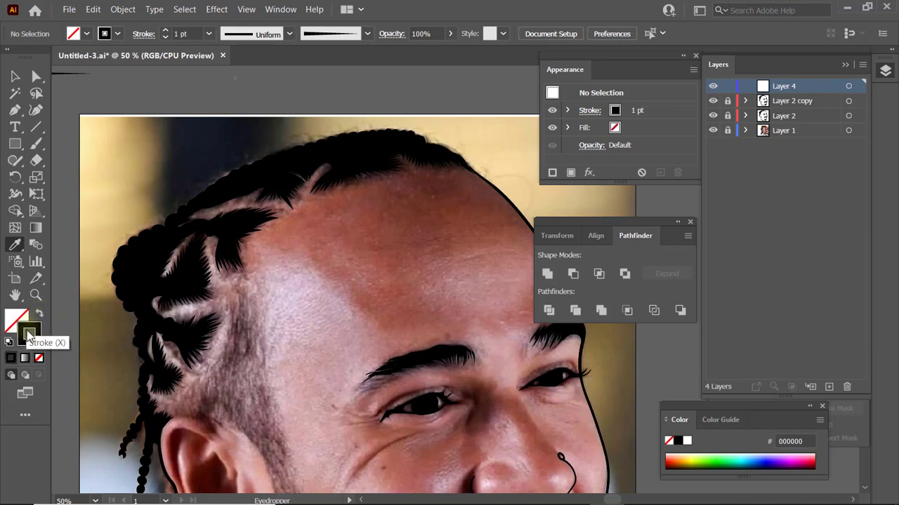
{"action": "left_click", "coordinate": [35, 143]}
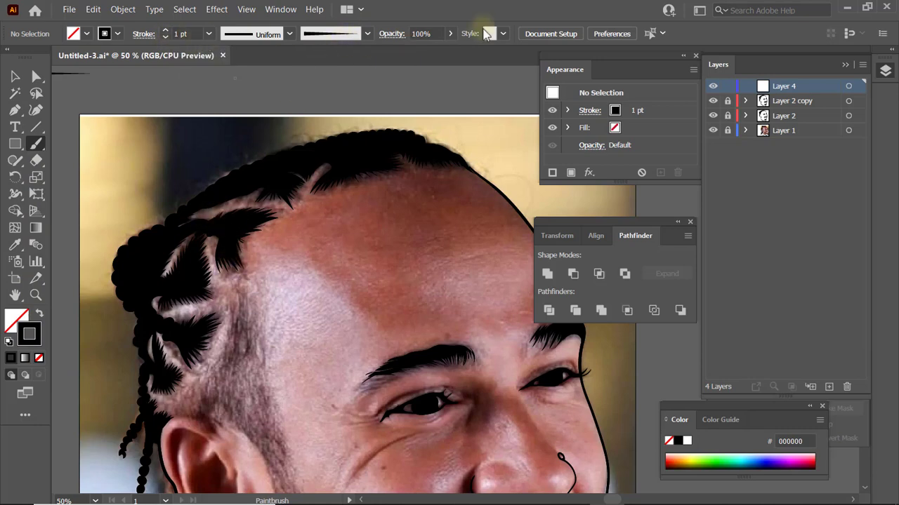
- Set the opacity to 31% and paint the first fine hair strokes along the front hairline and the braid parting
{"action": "left_click", "coordinate": [450, 35]}
{"action": "left_click_drag", "start_coordinate": [447, 52], "coordinate": [434, 54]}
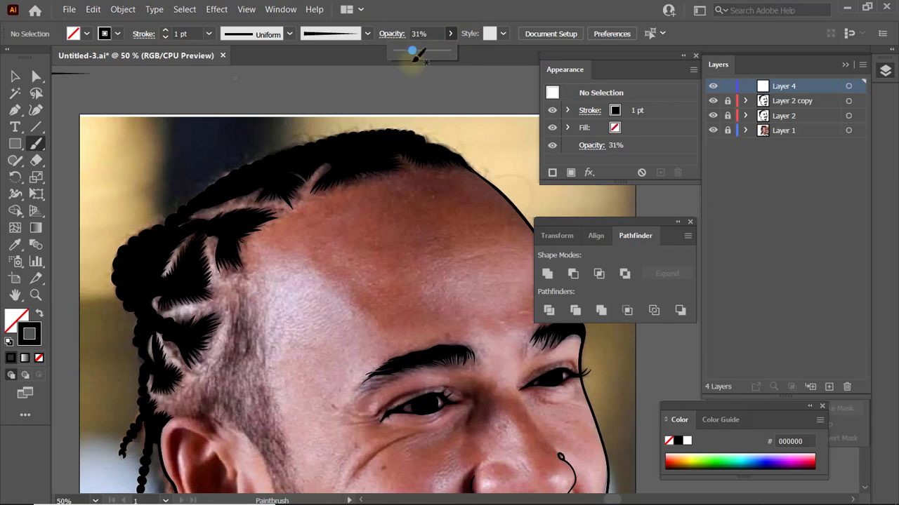
{"action": "left_click", "coordinate": [319, 182]}
{"action": "left_click_drag", "start_coordinate": [305, 203], "coordinate": [340, 175]}
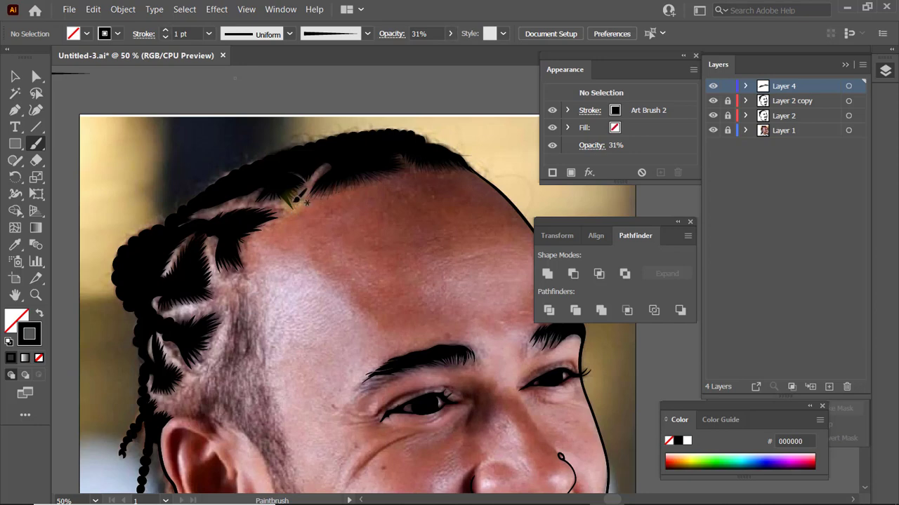
{"action": "left_click_drag", "start_coordinate": [188, 215], "coordinate": [200, 213]}
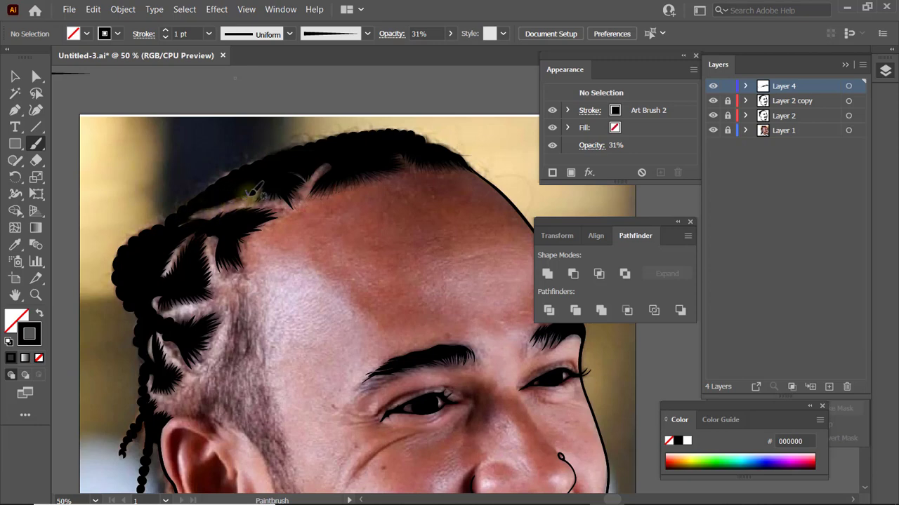
- Set the stroke weight to 2 pt and paint hair strokes around the narrow parting at the front of the head
{"action": "left_click", "coordinate": [166, 31]}
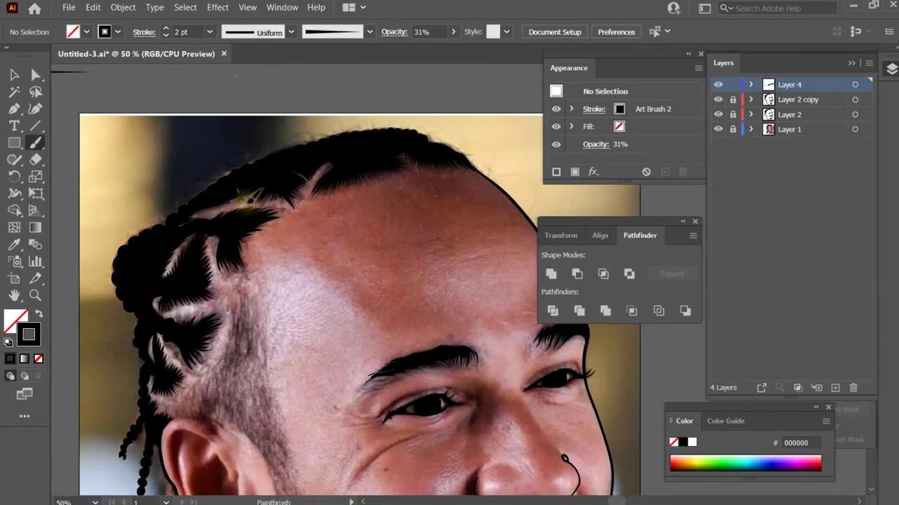
{"action": "left_click_drag", "start_coordinate": [255, 203], "coordinate": [302, 169]}
{"action": "mouse_move", "coordinate": [308, 165]}
{"action": "left_mouse_down"}
{"action": "mouse_move", "coordinate": [320, 197]}
{"action": "mouse_move", "coordinate": [340, 167]}
{"action": "left_mouse_up"}
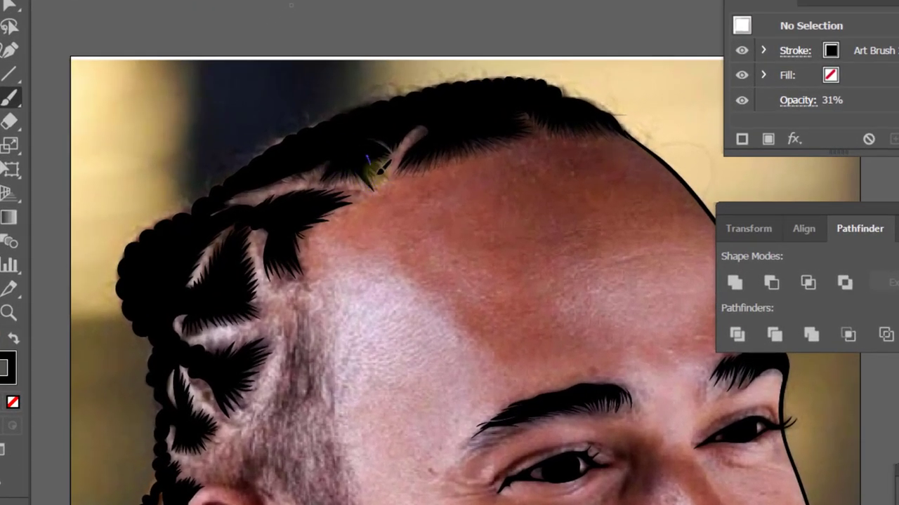
{"action": "mouse_move", "coordinate": [390, 151]}
{"action": "left_mouse_down"}
{"action": "mouse_move", "coordinate": [415, 138]}
{"action": "mouse_move", "coordinate": [411, 151]}
{"action": "mouse_move", "coordinate": [393, 148]}
{"action": "mouse_move", "coordinate": [409, 138]}
{"action": "mouse_move", "coordinate": [384, 147]}
{"action": "mouse_move", "coordinate": [365, 185]}
{"action": "left_mouse_up"}
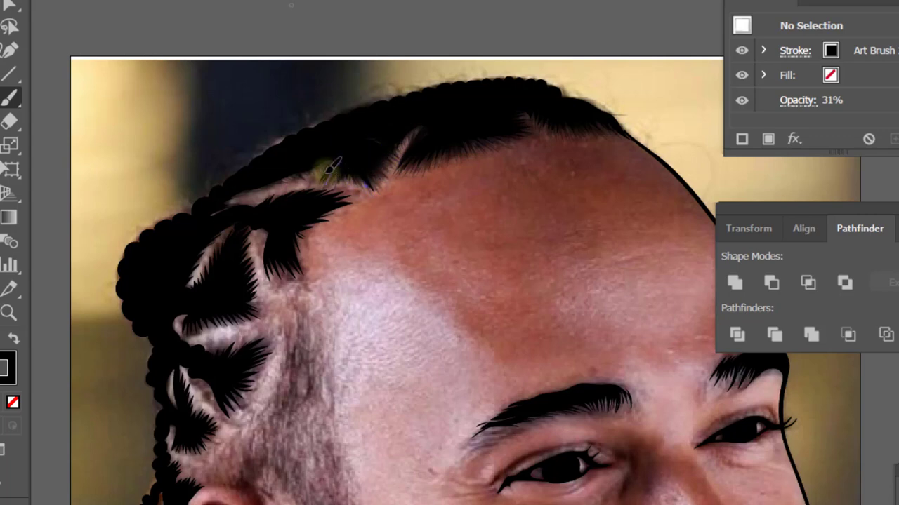
- Paint translucent hair strokes along the edges of the forked section above the temple and along the front hairline
{"action": "mouse_move", "coordinate": [295, 237]}
{"action": "left_mouse_down"}
{"action": "mouse_move", "coordinate": [301, 273]}
{"action": "mouse_move", "coordinate": [336, 290]}
{"action": "mouse_move", "coordinate": [352, 287]}
{"action": "mouse_move", "coordinate": [303, 287]}
{"action": "left_mouse_up"}
{"action": "left_click_drag", "start_coordinate": [277, 252], "coordinate": [288, 290]}
{"action": "mouse_move", "coordinate": [264, 251]}
{"action": "left_mouse_down"}
{"action": "mouse_move", "coordinate": [279, 291]}
{"action": "mouse_move", "coordinate": [267, 258]}
{"action": "mouse_move", "coordinate": [282, 281]}
{"action": "mouse_move", "coordinate": [305, 289]}
{"action": "mouse_move", "coordinate": [295, 233]}
{"action": "mouse_move", "coordinate": [305, 228]}
{"action": "mouse_move", "coordinate": [295, 225]}
{"action": "mouse_move", "coordinate": [356, 201]}
{"action": "mouse_move", "coordinate": [358, 182]}
{"action": "left_mouse_up"}
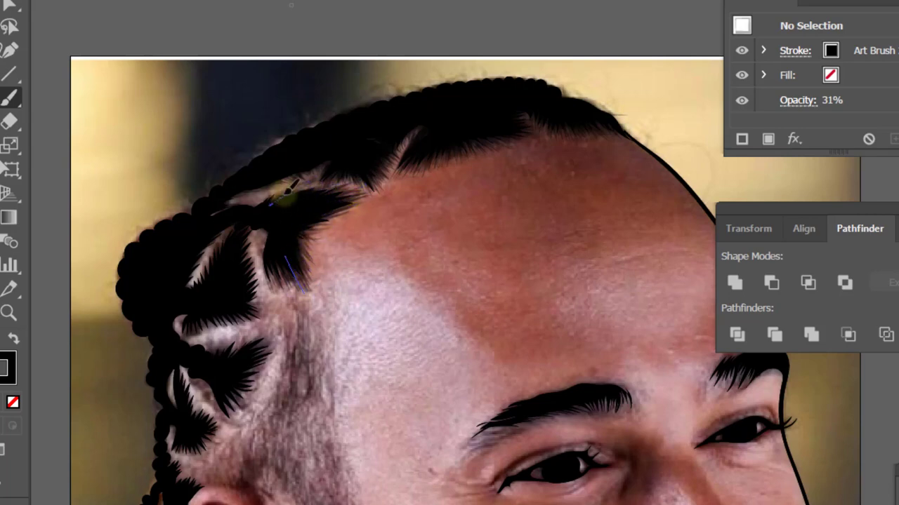
{"action": "left_click_drag", "start_coordinate": [313, 208], "coordinate": [353, 203]}
{"action": "left_click_drag", "start_coordinate": [363, 162], "coordinate": [391, 181]}
{"action": "mouse_move", "coordinate": [535, 100]}
{"action": "left_mouse_down"}
{"action": "mouse_move", "coordinate": [542, 134]}
{"action": "mouse_move", "coordinate": [571, 110]}
{"action": "mouse_move", "coordinate": [608, 130]}
{"action": "mouse_move", "coordinate": [478, 133]}
{"action": "mouse_move", "coordinate": [500, 142]}
{"action": "mouse_move", "coordinate": [449, 163]}
{"action": "left_mouse_up"}
{"action": "left_click_drag", "start_coordinate": [429, 142], "coordinate": [421, 166]}
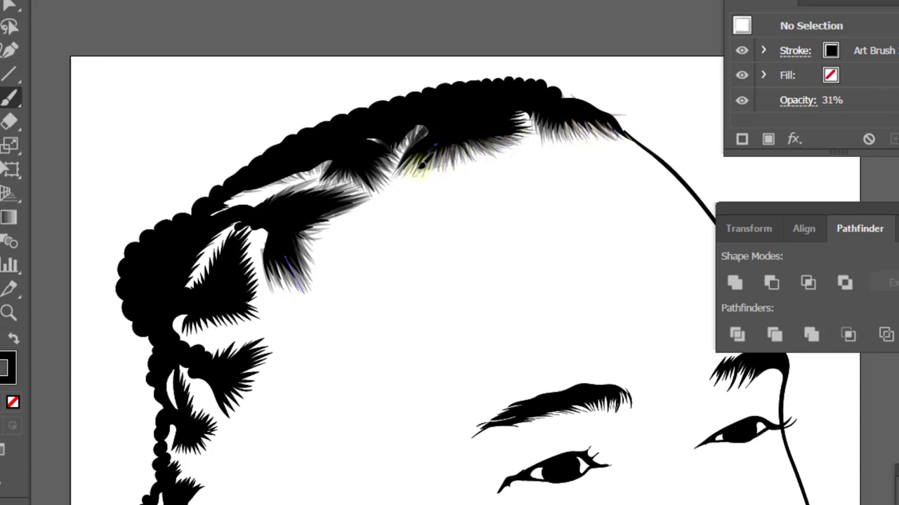
- With the photo hidden, add more 31% opacity hair strokes in the gaps and long parting between the front sections
{"action": "left_click_drag", "start_coordinate": [531, 113], "coordinate": [537, 132]}
{"action": "left_click_drag", "start_coordinate": [373, 138], "coordinate": [382, 167]}
{"action": "left_click_drag", "start_coordinate": [349, 160], "coordinate": [370, 192]}
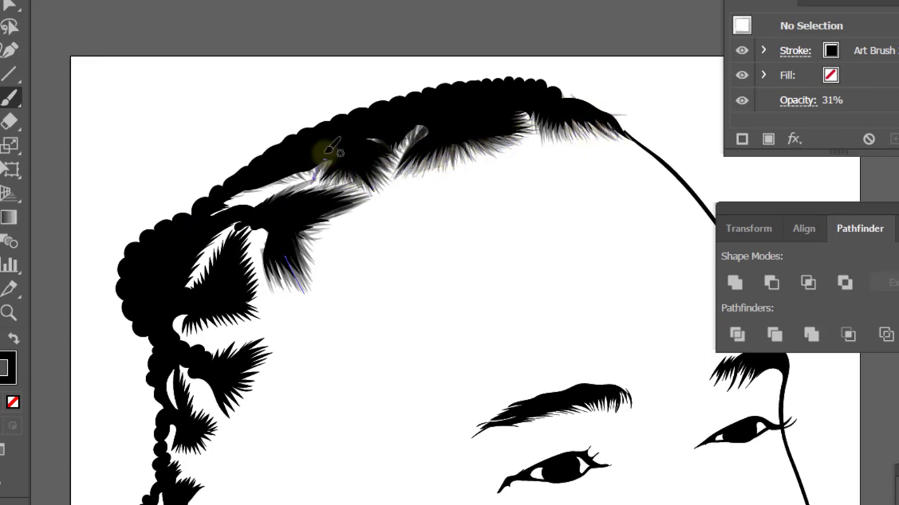
{"action": "left_click_drag", "start_coordinate": [228, 203], "coordinate": [308, 176]}
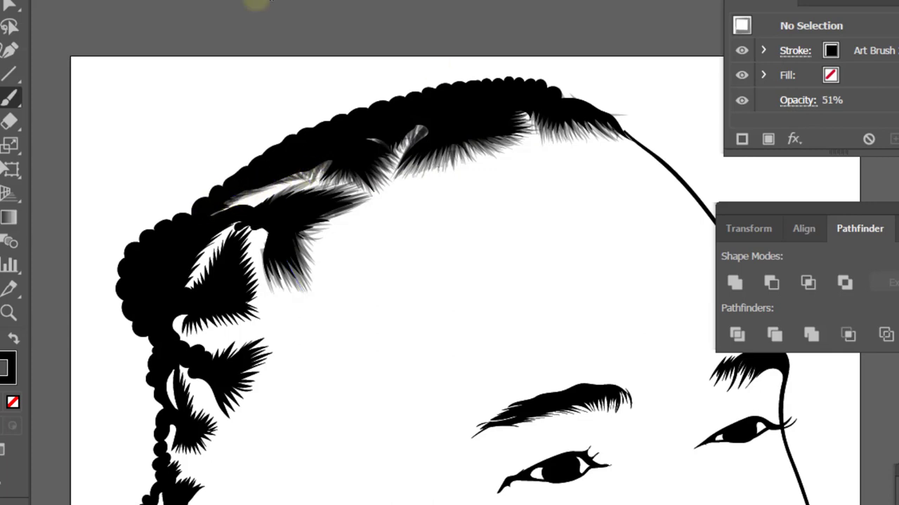
- Thicken the front hairline and the forked temple section with hair strokes at 51% opacity
{"action": "mouse_move", "coordinate": [436, 142]}
{"action": "left_mouse_down"}
{"action": "mouse_move", "coordinate": [479, 150]}
{"action": "mouse_move", "coordinate": [472, 131]}
{"action": "mouse_move", "coordinate": [531, 124]}
{"action": "mouse_move", "coordinate": [554, 144]}
{"action": "left_mouse_up"}
{"action": "left_click_drag", "start_coordinate": [579, 116], "coordinate": [605, 129]}
{"action": "mouse_move", "coordinate": [369, 152]}
{"action": "left_mouse_down"}
{"action": "mouse_move", "coordinate": [396, 172]}
{"action": "mouse_move", "coordinate": [393, 133]}
{"action": "mouse_move", "coordinate": [411, 143]}
{"action": "mouse_move", "coordinate": [429, 122]}
{"action": "mouse_move", "coordinate": [309, 210]}
{"action": "mouse_move", "coordinate": [348, 212]}
{"action": "mouse_move", "coordinate": [365, 183]}
{"action": "mouse_move", "coordinate": [315, 187]}
{"action": "left_mouse_up"}
{"action": "mouse_move", "coordinate": [286, 236]}
{"action": "left_mouse_down"}
{"action": "mouse_move", "coordinate": [320, 230]}
{"action": "mouse_move", "coordinate": [310, 222]}
{"action": "mouse_move", "coordinate": [280, 243]}
{"action": "left_mouse_up"}
{"action": "left_click_drag", "start_coordinate": [311, 271], "coordinate": [295, 240]}
{"action": "left_click_drag", "start_coordinate": [303, 295], "coordinate": [281, 244]}
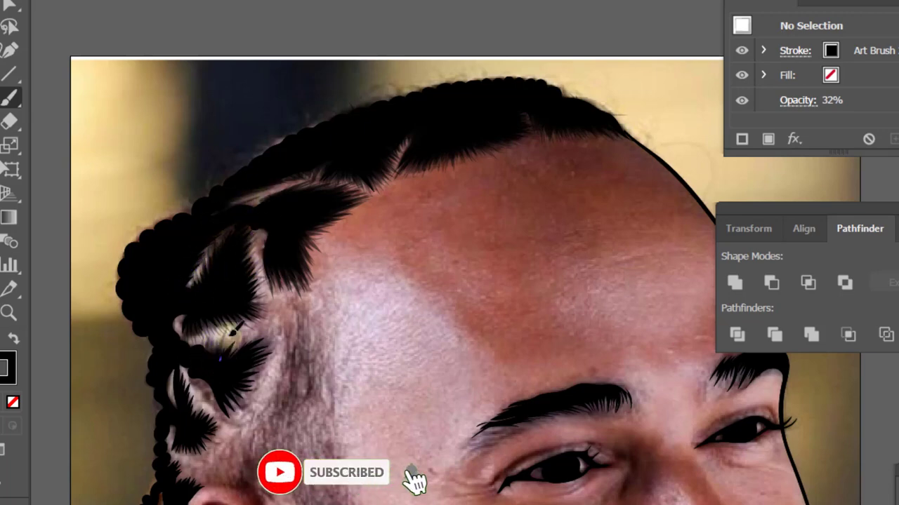
- Paint hair strokes at 32% opacity around the two lower hair sections above the ear, using the photo as guide
{"action": "mouse_move", "coordinate": [277, 334]}
{"action": "left_mouse_down"}
{"action": "mouse_move", "coordinate": [255, 336]}
{"action": "mouse_move", "coordinate": [261, 343]}
{"action": "mouse_move", "coordinate": [251, 357]}
{"action": "mouse_move", "coordinate": [271, 361]}
{"action": "mouse_move", "coordinate": [241, 378]}
{"action": "mouse_move", "coordinate": [269, 377]}
{"action": "mouse_move", "coordinate": [244, 371]}
{"action": "mouse_move", "coordinate": [266, 379]}
{"action": "mouse_move", "coordinate": [228, 383]}
{"action": "mouse_move", "coordinate": [248, 404]}
{"action": "mouse_move", "coordinate": [231, 409]}
{"action": "mouse_move", "coordinate": [264, 386]}
{"action": "left_mouse_up"}
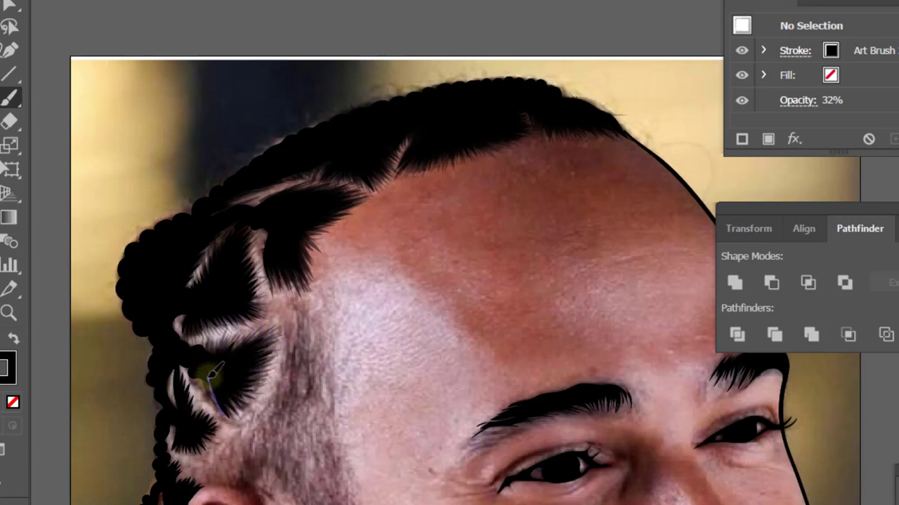
{"action": "left_click_drag", "start_coordinate": [190, 400], "coordinate": [192, 375]}
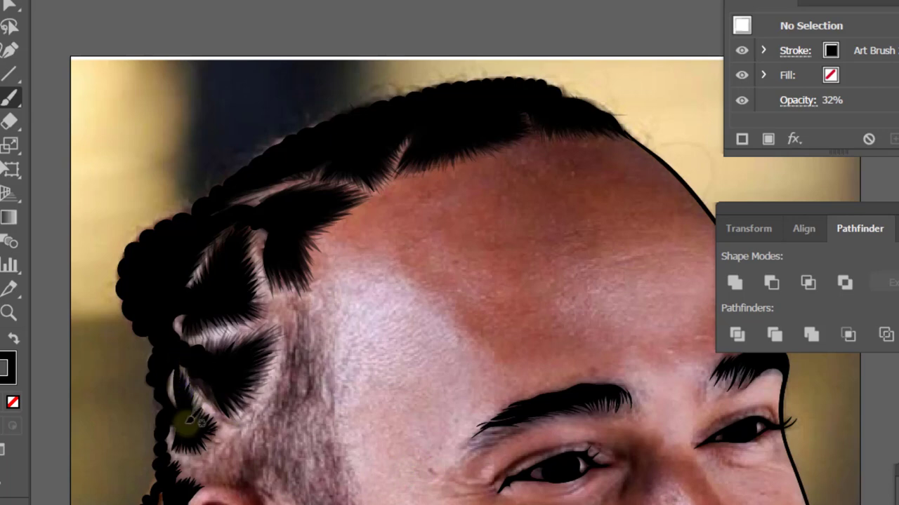
{"action": "mouse_move", "coordinate": [195, 433]}
{"action": "left_mouse_down"}
{"action": "mouse_move", "coordinate": [226, 392]}
{"action": "mouse_move", "coordinate": [232, 402]}
{"action": "mouse_move", "coordinate": [196, 467]}
{"action": "mouse_move", "coordinate": [179, 484]}
{"action": "mouse_move", "coordinate": [162, 469]}
{"action": "left_mouse_up"}
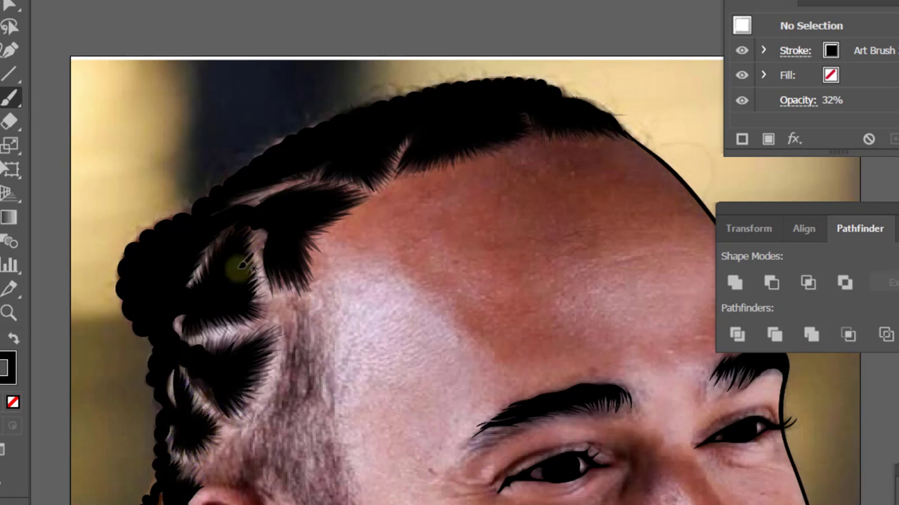
- Hide the photo and thicken the edges of the side hair sections and the long parting with strokes at 47% opacity
{"action": "key", "text": "ctrl+shift+w"}
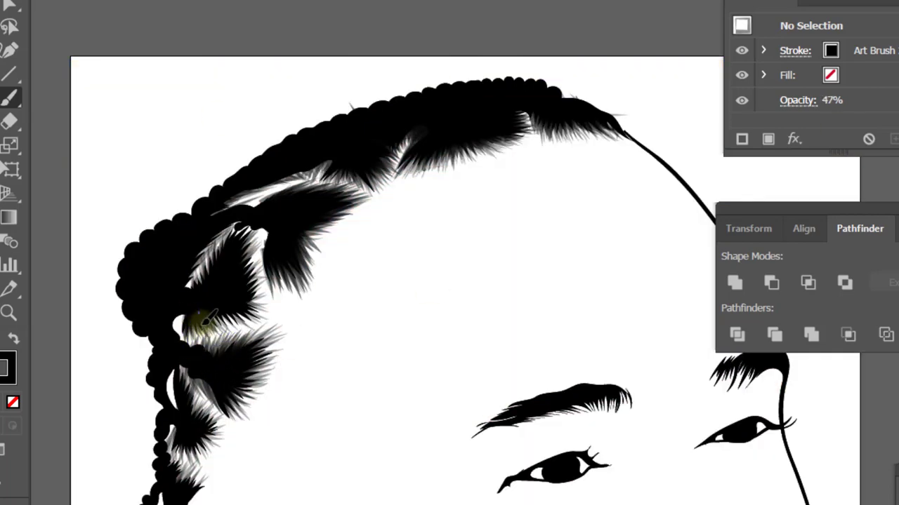
{"action": "left_click_drag", "start_coordinate": [227, 305], "coordinate": [254, 316]}
{"action": "mouse_move", "coordinate": [258, 294]}
{"action": "left_mouse_down"}
{"action": "mouse_move", "coordinate": [237, 287]}
{"action": "mouse_move", "coordinate": [260, 245]}
{"action": "mouse_move", "coordinate": [239, 257]}
{"action": "mouse_move", "coordinate": [252, 239]}
{"action": "left_mouse_up"}
{"action": "mouse_move", "coordinate": [194, 269]}
{"action": "left_mouse_down"}
{"action": "mouse_move", "coordinate": [207, 299]}
{"action": "mouse_move", "coordinate": [216, 252]}
{"action": "mouse_move", "coordinate": [251, 235]}
{"action": "mouse_move", "coordinate": [287, 286]}
{"action": "left_mouse_up"}
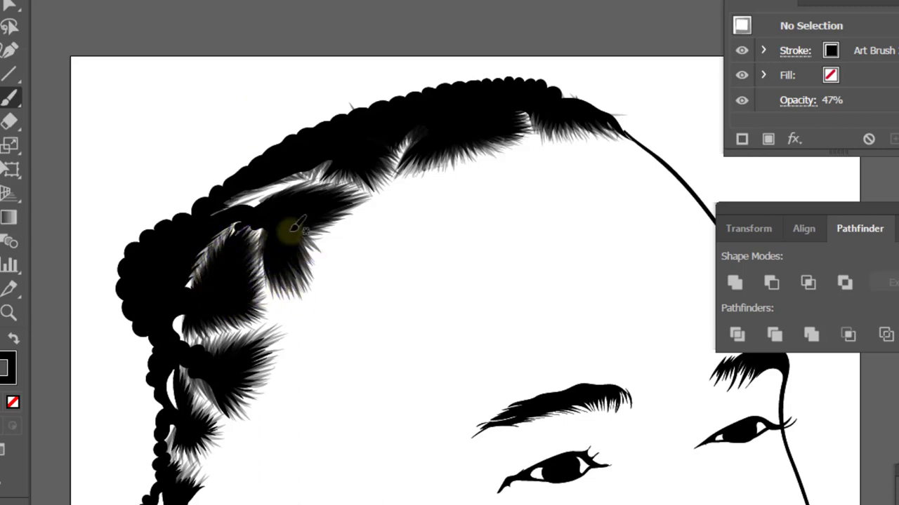
{"action": "left_click_drag", "start_coordinate": [291, 231], "coordinate": [313, 244]}
{"action": "mouse_move", "coordinate": [252, 350]}
{"action": "left_mouse_down"}
{"action": "mouse_move", "coordinate": [281, 327]}
{"action": "mouse_move", "coordinate": [238, 348]}
{"action": "mouse_move", "coordinate": [246, 329]}
{"action": "mouse_move", "coordinate": [212, 351]}
{"action": "mouse_move", "coordinate": [198, 341]}
{"action": "mouse_move", "coordinate": [187, 358]}
{"action": "mouse_move", "coordinate": [218, 390]}
{"action": "mouse_move", "coordinate": [259, 401]}
{"action": "mouse_move", "coordinate": [245, 380]}
{"action": "mouse_move", "coordinate": [283, 355]}
{"action": "mouse_move", "coordinate": [285, 344]}
{"action": "mouse_move", "coordinate": [266, 330]}
{"action": "left_mouse_up"}
{"action": "mouse_move", "coordinate": [190, 453]}
{"action": "left_mouse_down"}
{"action": "mouse_move", "coordinate": [185, 431]}
{"action": "mouse_move", "coordinate": [200, 435]}
{"action": "mouse_move", "coordinate": [200, 422]}
{"action": "mouse_move", "coordinate": [187, 421]}
{"action": "mouse_move", "coordinate": [176, 463]}
{"action": "mouse_move", "coordinate": [214, 476]}
{"action": "mouse_move", "coordinate": [171, 482]}
{"action": "mouse_move", "coordinate": [176, 465]}
{"action": "left_mouse_up"}
{"action": "mouse_move", "coordinate": [208, 213]}
{"action": "left_mouse_down"}
{"action": "mouse_move", "coordinate": [301, 172]}
{"action": "mouse_move", "coordinate": [341, 168]}
{"action": "left_mouse_up"}
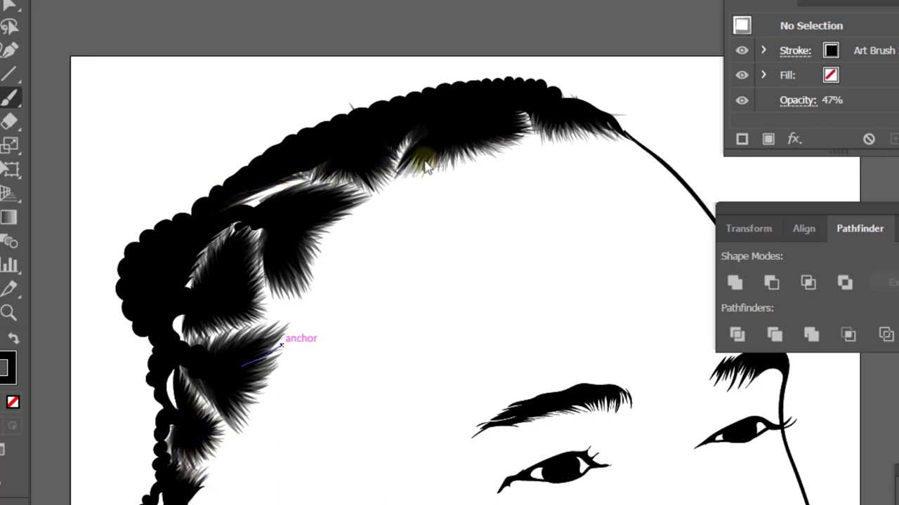
- Choose Art Brush 1, tapered at both ends, for the Paintbrush to paint the sideburn and beard area
{"action": "left_click", "coordinate": [9, 313]}
{"action": "scroll", "coordinate": [351, 322], "scroll_direction": "down", "scroll_amount": 7}
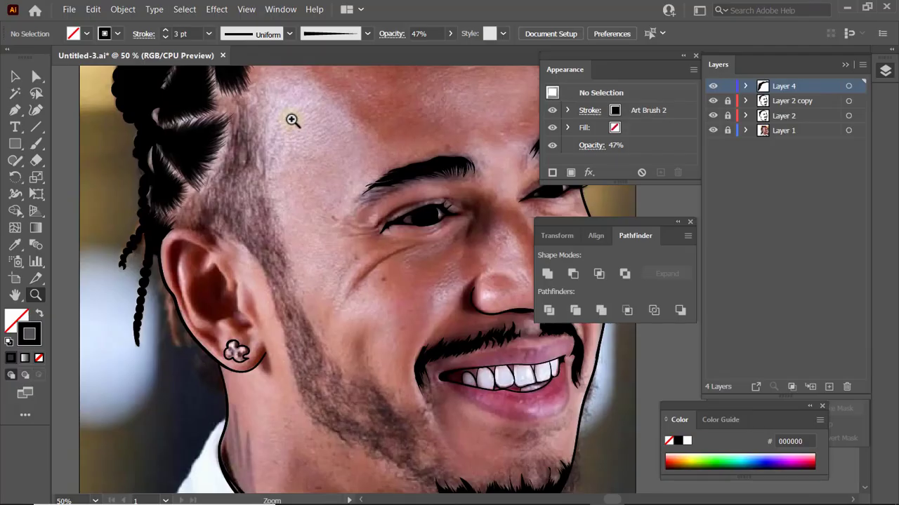
{"action": "left_click", "coordinate": [367, 34]}
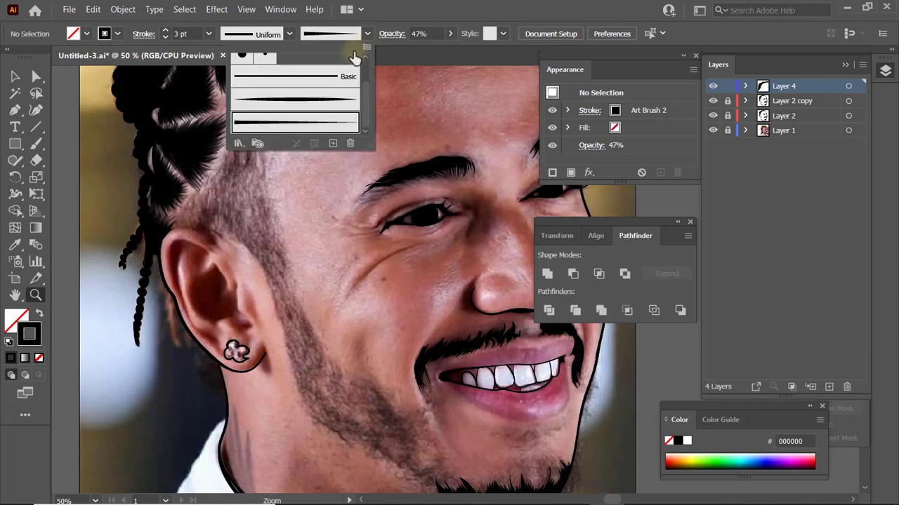
{"action": "left_click", "coordinate": [313, 104]}
{"action": "left_click", "coordinate": [400, 64]}
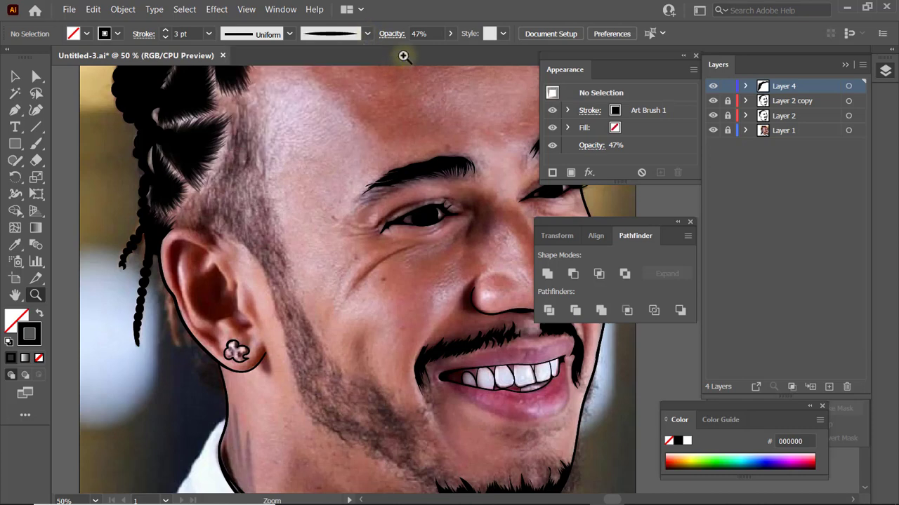
{"action": "left_click", "coordinate": [36, 143]}
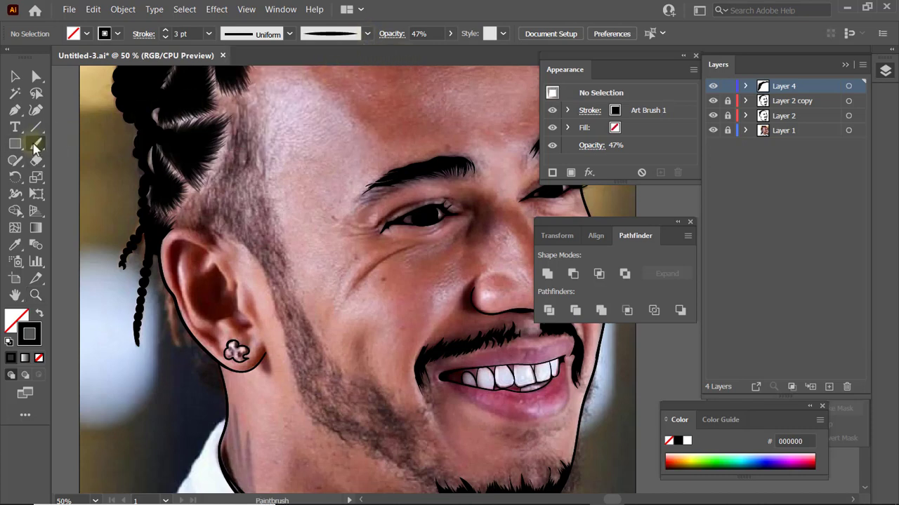
- Paint short hair strokes over the temple and the area above the ear at 0.75 pt and 47% opacity, following the photo
{"action": "left_click", "coordinate": [166, 37]}
{"action": "left_click_drag", "start_coordinate": [235, 127], "coordinate": [233, 155]}
{"action": "left_click", "coordinate": [166, 37]}
{"action": "left_click", "coordinate": [165, 37]}
{"action": "mouse_move", "coordinate": [241, 109]}
{"action": "left_mouse_down"}
{"action": "mouse_move", "coordinate": [245, 160]}
{"action": "mouse_move", "coordinate": [227, 177]}
{"action": "mouse_move", "coordinate": [235, 153]}
{"action": "mouse_move", "coordinate": [250, 144]}
{"action": "mouse_move", "coordinate": [235, 102]}
{"action": "mouse_move", "coordinate": [262, 155]}
{"action": "left_mouse_up"}
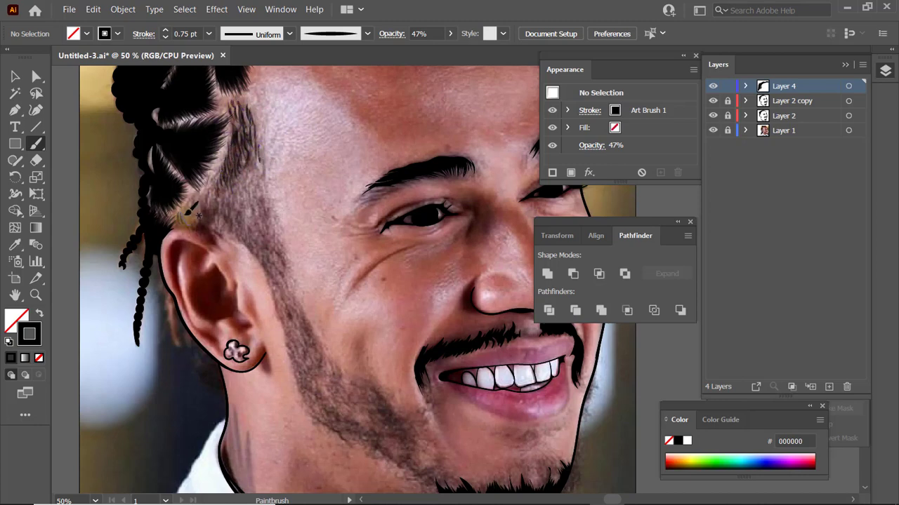
{"action": "mouse_move", "coordinate": [182, 219]}
{"action": "left_mouse_down"}
{"action": "mouse_move", "coordinate": [212, 211]}
{"action": "mouse_move", "coordinate": [220, 227]}
{"action": "mouse_move", "coordinate": [204, 206]}
{"action": "mouse_move", "coordinate": [216, 200]}
{"action": "mouse_move", "coordinate": [222, 209]}
{"action": "mouse_move", "coordinate": [227, 187]}
{"action": "mouse_move", "coordinate": [231, 213]}
{"action": "mouse_move", "coordinate": [219, 219]}
{"action": "mouse_move", "coordinate": [222, 203]}
{"action": "mouse_move", "coordinate": [237, 212]}
{"action": "mouse_move", "coordinate": [250, 186]}
{"action": "mouse_move", "coordinate": [260, 252]}
{"action": "mouse_move", "coordinate": [250, 243]}
{"action": "mouse_move", "coordinate": [247, 179]}
{"action": "mouse_move", "coordinate": [260, 173]}
{"action": "mouse_move", "coordinate": [264, 184]}
{"action": "mouse_move", "coordinate": [257, 167]}
{"action": "mouse_move", "coordinate": [260, 229]}
{"action": "mouse_move", "coordinate": [276, 234]}
{"action": "mouse_move", "coordinate": [257, 206]}
{"action": "mouse_move", "coordinate": [252, 243]}
{"action": "left_mouse_up"}
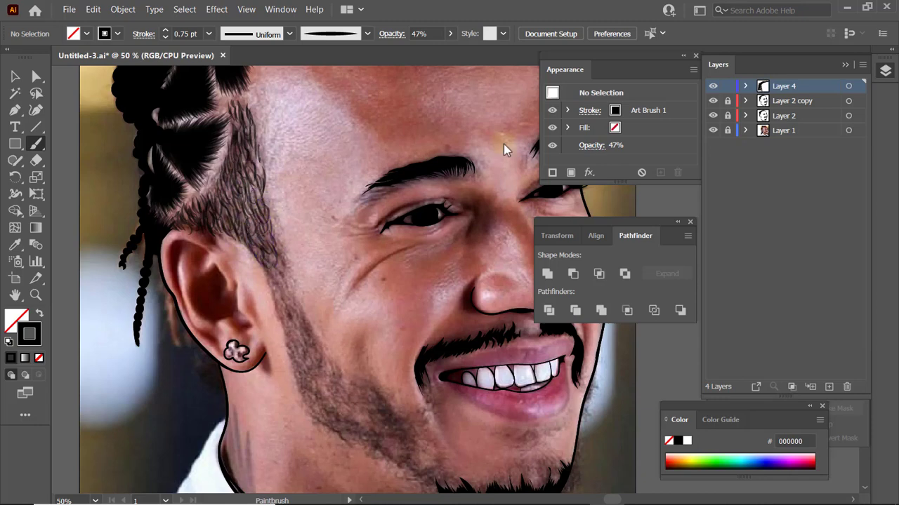
- Hide the photo layer and fill the gaps in the temple hair with strokes at 38% opacity
{"action": "left_click", "coordinate": [712, 129]}
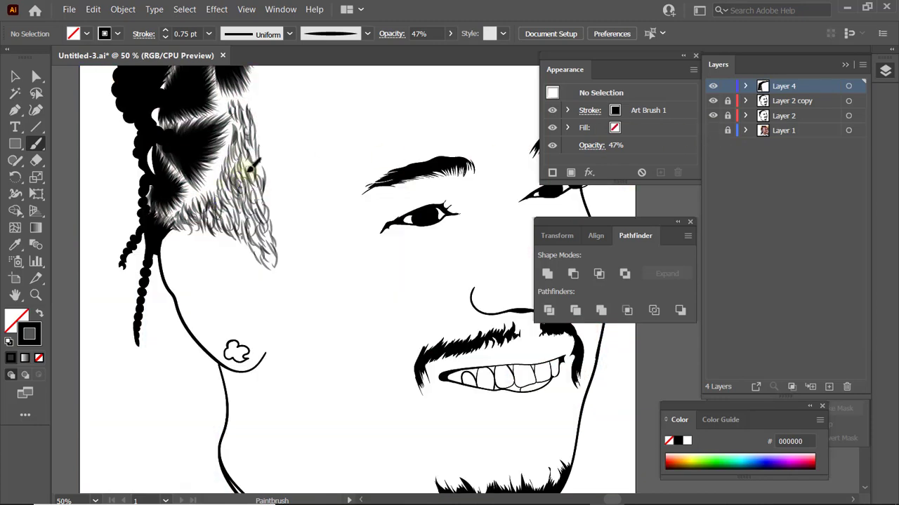
{"action": "left_click", "coordinate": [450, 34]}
{"action": "left_click_drag", "start_coordinate": [421, 50], "coordinate": [414, 51]}
{"action": "left_click", "coordinate": [245, 136]}
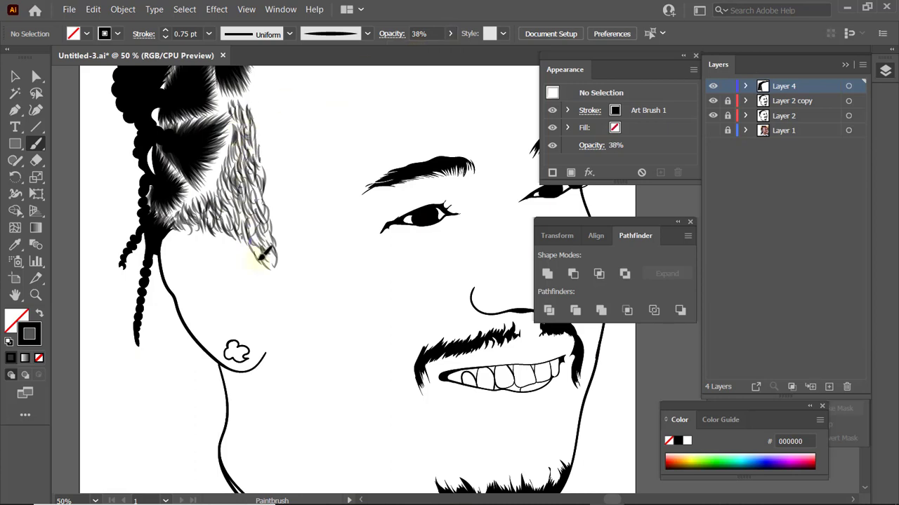
- Show the photo again and continue the sideburn down in front of the ear with strokes at 26% opacity
{"action": "left_click", "coordinate": [713, 131]}
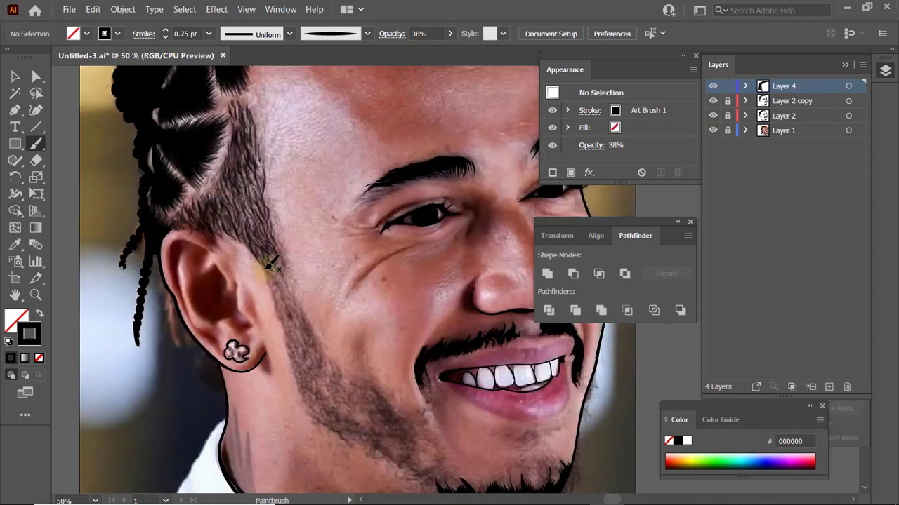
{"action": "left_click", "coordinate": [450, 34]}
{"action": "left_click_drag", "start_coordinate": [415, 50], "coordinate": [408, 51]}
{"action": "left_click", "coordinate": [283, 277]}
{"action": "left_click_drag", "start_coordinate": [275, 250], "coordinate": [293, 290]}
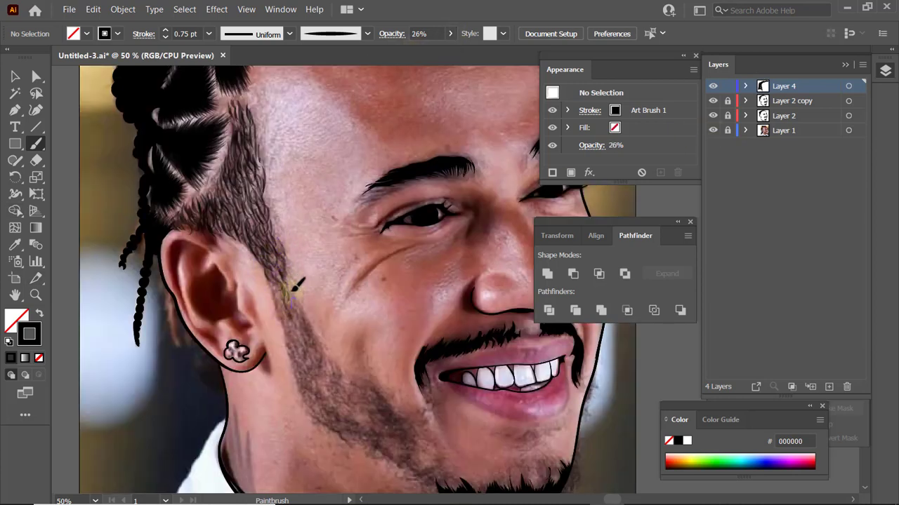
{"action": "left_click_drag", "start_coordinate": [292, 321], "coordinate": [302, 350]}
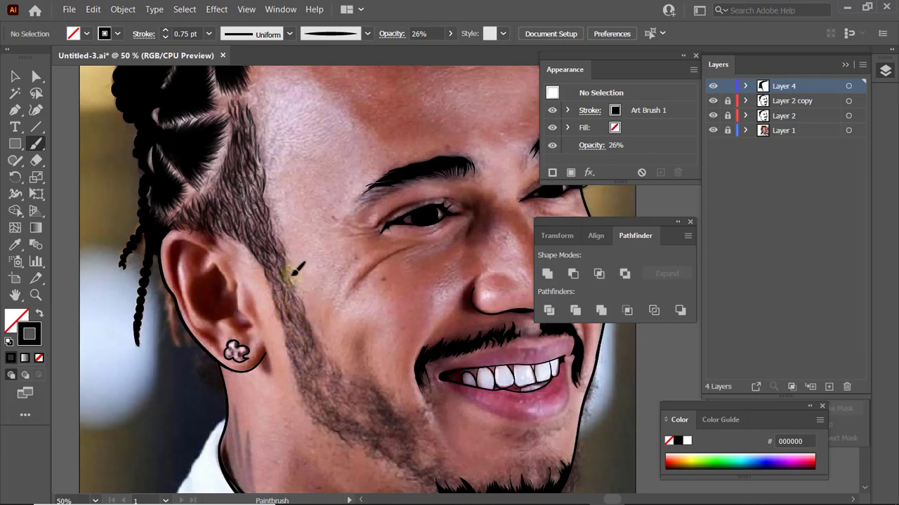
- Paint the beard along the jaw below the sideburn with short strokes at 22% opacity
{"action": "left_click", "coordinate": [451, 34]}
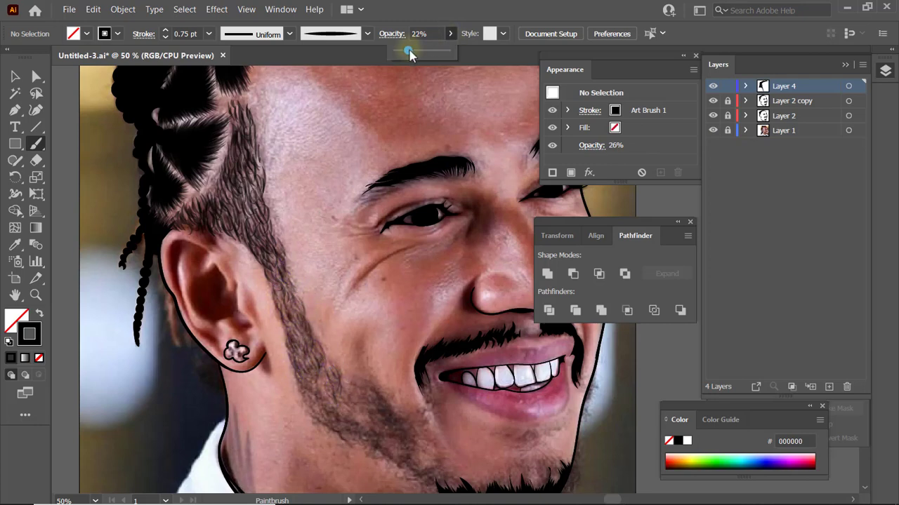
{"action": "left_click_drag", "start_coordinate": [411, 50], "coordinate": [409, 49]}
{"action": "left_click_drag", "start_coordinate": [318, 419], "coordinate": [362, 439]}
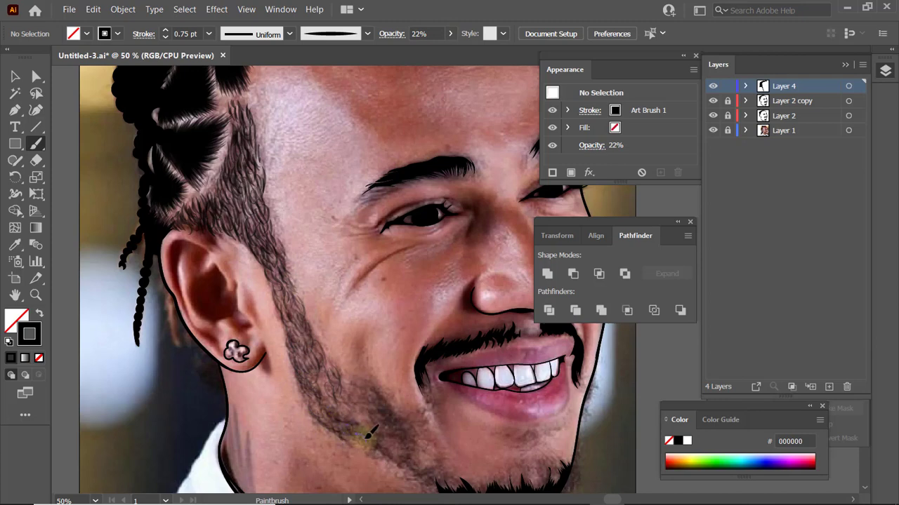
{"action": "mouse_move", "coordinate": [310, 399]}
{"action": "left_mouse_down"}
{"action": "mouse_move", "coordinate": [343, 415]}
{"action": "mouse_move", "coordinate": [363, 405]}
{"action": "mouse_move", "coordinate": [360, 387]}
{"action": "mouse_move", "coordinate": [401, 414]}
{"action": "mouse_move", "coordinate": [417, 442]}
{"action": "mouse_move", "coordinate": [402, 450]}
{"action": "mouse_move", "coordinate": [398, 428]}
{"action": "mouse_move", "coordinate": [415, 458]}
{"action": "mouse_move", "coordinate": [427, 393]}
{"action": "left_mouse_up"}
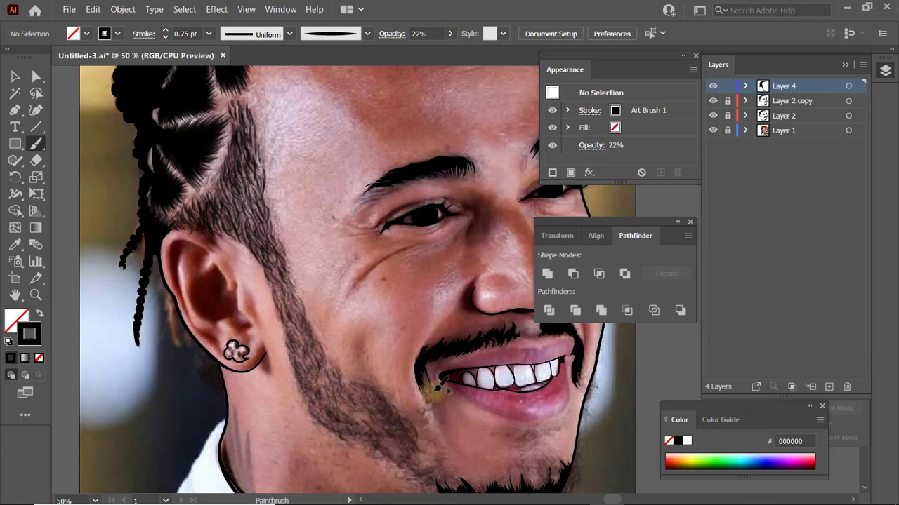
- Extend the 22% opacity beard strokes from the jaw to the mouth corner, the chin and the patch below the lip
{"action": "scroll", "coordinate": [428, 390], "scroll_direction": "down", "scroll_amount": 3}
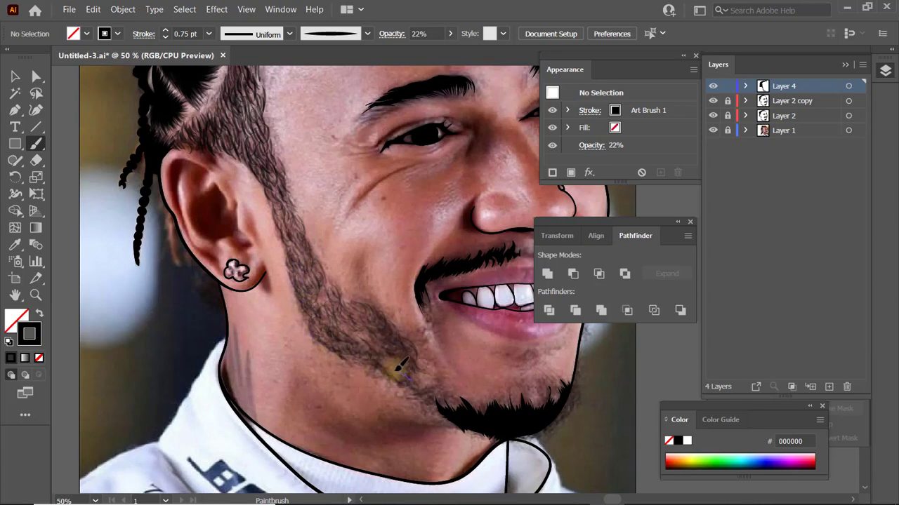
{"action": "left_click", "coordinate": [69, 10]}
{"action": "left_click", "coordinate": [102, 124]}
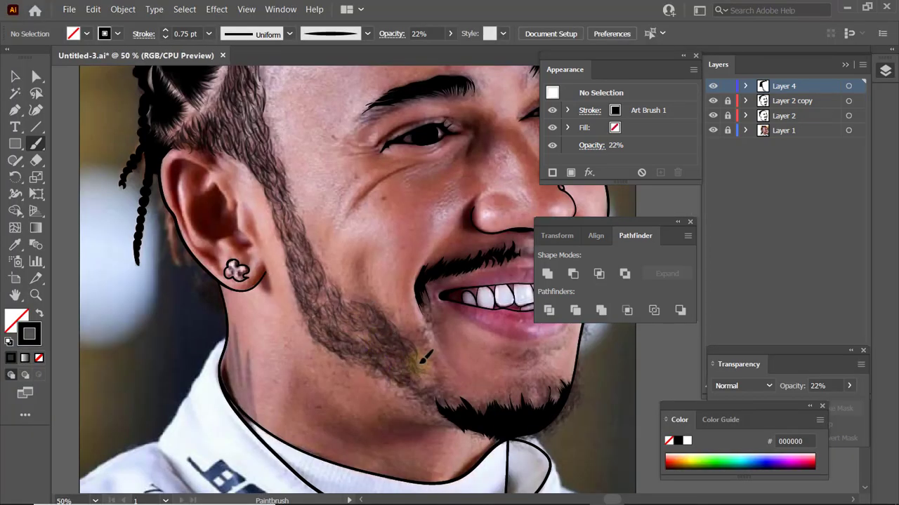
{"action": "mouse_move", "coordinate": [422, 361]}
{"action": "left_mouse_down"}
{"action": "mouse_move", "coordinate": [428, 322]}
{"action": "mouse_move", "coordinate": [424, 355]}
{"action": "mouse_move", "coordinate": [455, 389]}
{"action": "mouse_move", "coordinate": [414, 396]}
{"action": "mouse_move", "coordinate": [441, 377]}
{"action": "mouse_move", "coordinate": [387, 356]}
{"action": "mouse_move", "coordinate": [387, 375]}
{"action": "mouse_move", "coordinate": [365, 356]}
{"action": "mouse_move", "coordinate": [367, 370]}
{"action": "mouse_move", "coordinate": [381, 345]}
{"action": "mouse_move", "coordinate": [435, 404]}
{"action": "mouse_move", "coordinate": [451, 401]}
{"action": "mouse_move", "coordinate": [427, 362]}
{"action": "mouse_move", "coordinate": [436, 301]}
{"action": "mouse_move", "coordinate": [437, 328]}
{"action": "mouse_move", "coordinate": [528, 353]}
{"action": "mouse_move", "coordinate": [515, 360]}
{"action": "mouse_move", "coordinate": [562, 343]}
{"action": "mouse_move", "coordinate": [510, 359]}
{"action": "mouse_move", "coordinate": [522, 359]}
{"action": "mouse_move", "coordinate": [538, 389]}
{"action": "mouse_move", "coordinate": [558, 383]}
{"action": "mouse_move", "coordinate": [528, 384]}
{"action": "left_mouse_up"}
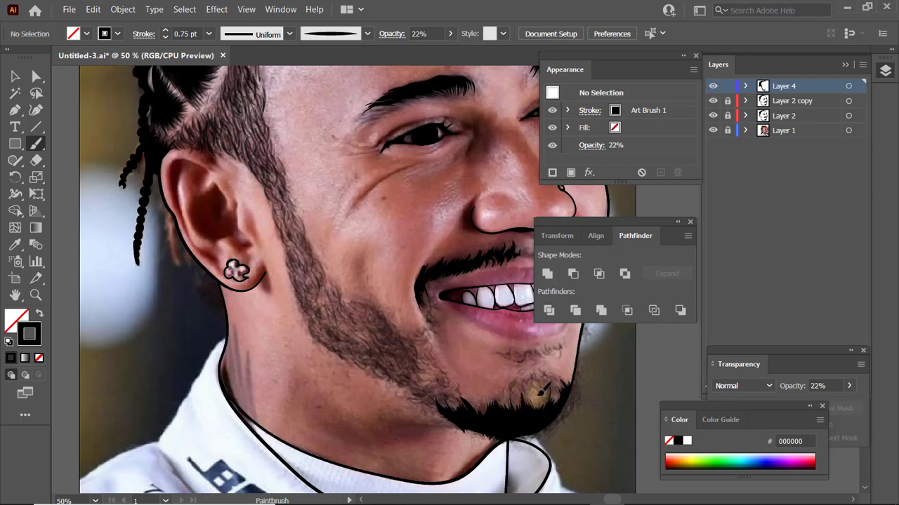
- Hide the photo and darken the sideburn, jaw and chin beard with strokes at 39% opacity, checking against the photo
{"action": "left_click", "coordinate": [715, 131]}
{"action": "left_click", "coordinate": [712, 130]}
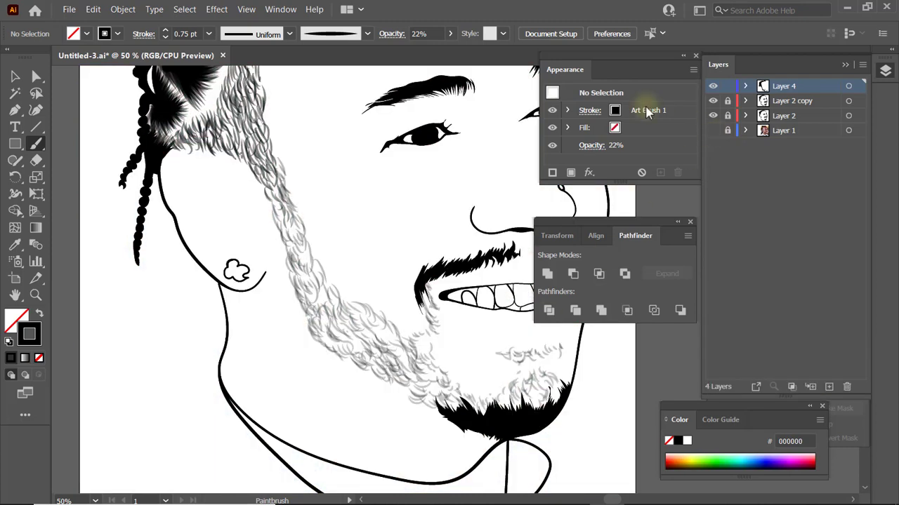
{"action": "left_click", "coordinate": [450, 34]}
{"action": "left_click_drag", "start_coordinate": [403, 54], "coordinate": [414, 54]}
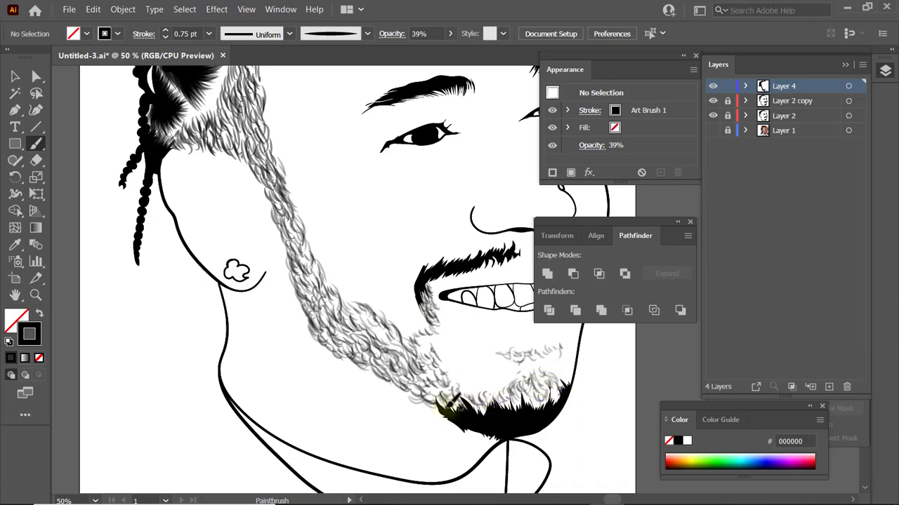
{"action": "left_click", "coordinate": [713, 130]}
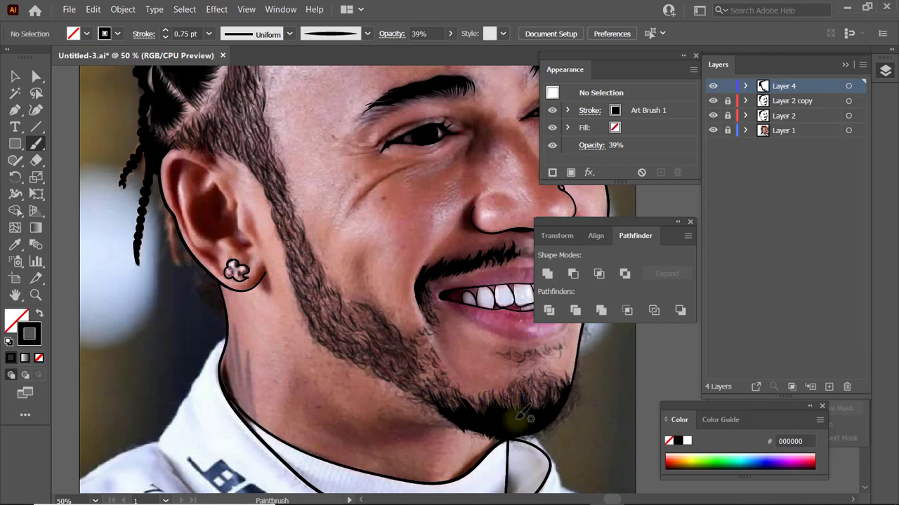
{"action": "left_click", "coordinate": [712, 130]}
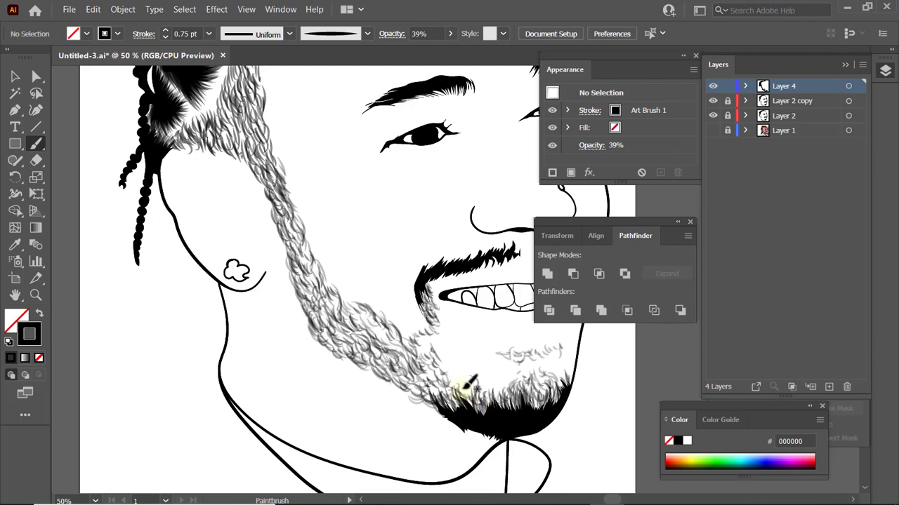
- Soften the edges of the solid black chin beard with 1 pt strokes at 45% opacity
{"action": "left_click", "coordinate": [451, 34]}
{"action": "mouse_move", "coordinate": [413, 52]}
{"action": "left_mouse_down"}
{"action": "mouse_move", "coordinate": [424, 52]}
{"action": "mouse_move", "coordinate": [413, 50]}
{"action": "left_mouse_up"}
{"action": "left_click", "coordinate": [166, 30]}
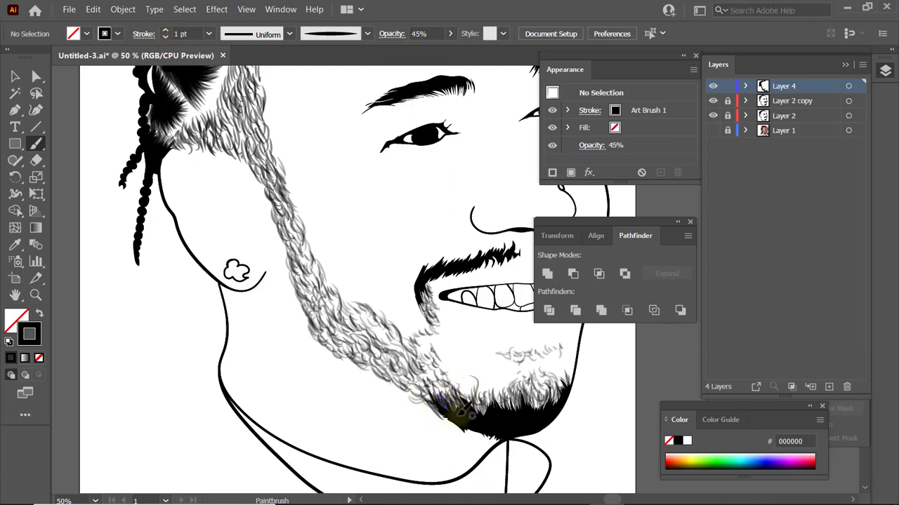
{"action": "mouse_move", "coordinate": [455, 402]}
{"action": "left_mouse_down"}
{"action": "mouse_move", "coordinate": [478, 413]}
{"action": "mouse_move", "coordinate": [466, 375]}
{"action": "mouse_move", "coordinate": [481, 414]}
{"action": "mouse_move", "coordinate": [468, 387]}
{"action": "mouse_move", "coordinate": [472, 428]}
{"action": "mouse_move", "coordinate": [503, 438]}
{"action": "mouse_move", "coordinate": [487, 440]}
{"action": "mouse_move", "coordinate": [449, 416]}
{"action": "mouse_move", "coordinate": [452, 422]}
{"action": "mouse_move", "coordinate": [507, 409]}
{"action": "mouse_move", "coordinate": [490, 392]}
{"action": "mouse_move", "coordinate": [479, 414]}
{"action": "mouse_move", "coordinate": [493, 396]}
{"action": "mouse_move", "coordinate": [526, 408]}
{"action": "mouse_move", "coordinate": [513, 412]}
{"action": "mouse_move", "coordinate": [543, 408]}
{"action": "mouse_move", "coordinate": [536, 412]}
{"action": "mouse_move", "coordinate": [537, 386]}
{"action": "mouse_move", "coordinate": [555, 385]}
{"action": "mouse_move", "coordinate": [562, 412]}
{"action": "left_mouse_up"}
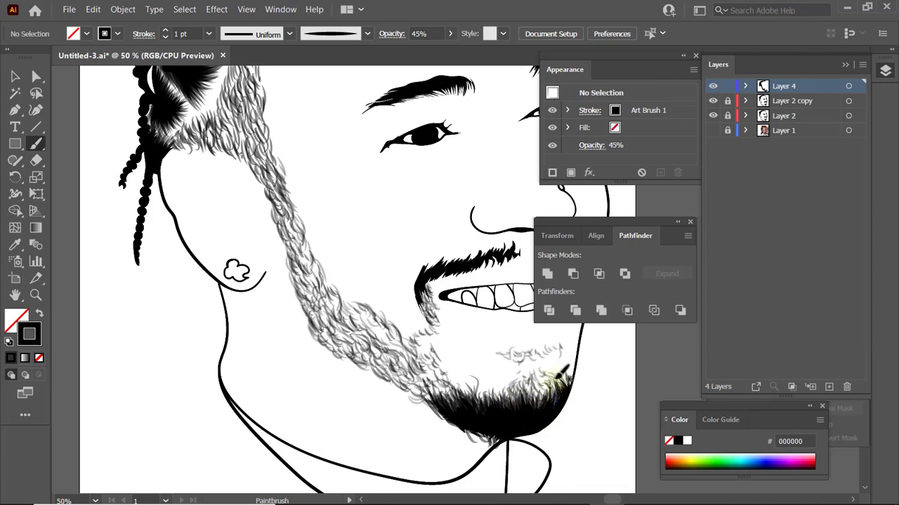
- Paint 1 pt strokes at 45% opacity around the moustache's corner beside the mouth, using the photo as guide
{"action": "left_click", "coordinate": [36, 295]}
{"action": "left_click", "coordinate": [499, 148], "text": "alt"}
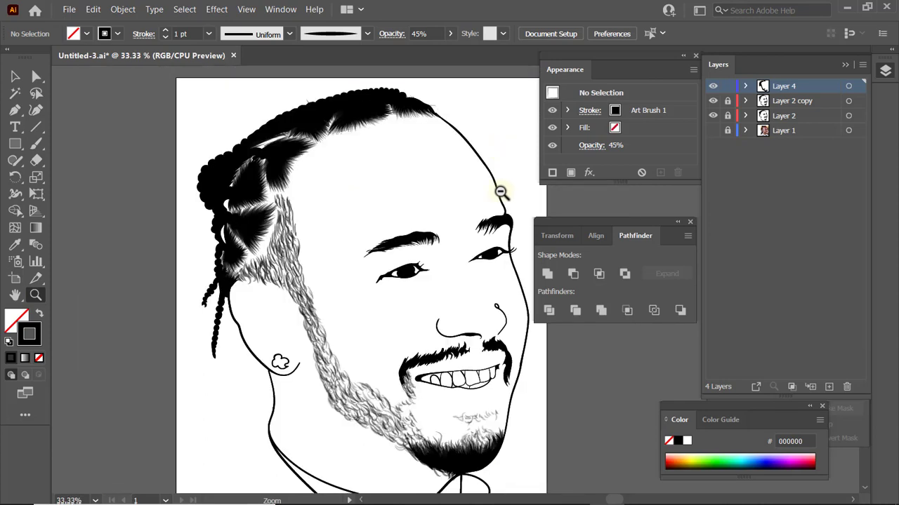
{"action": "left_click", "coordinate": [414, 256]}
{"action": "left_click", "coordinate": [346, 352]}
{"action": "key", "text": "b"}
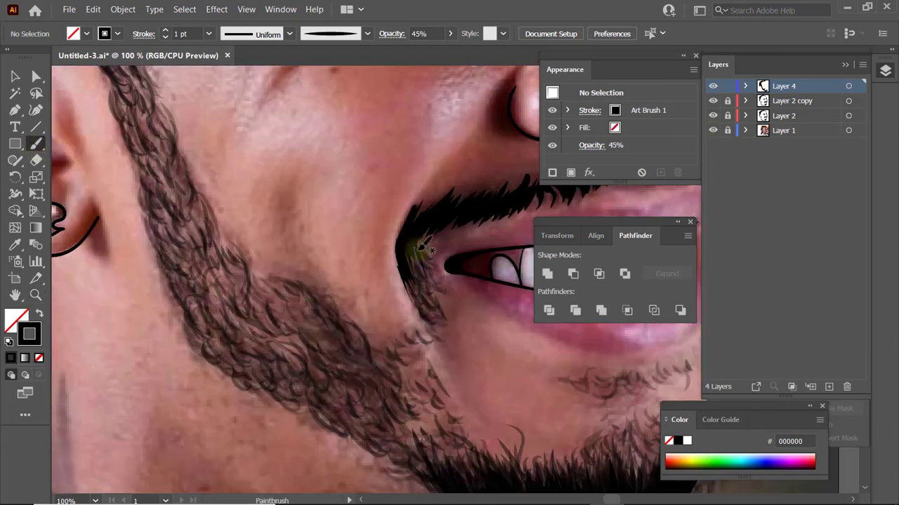
{"action": "left_click_drag", "start_coordinate": [414, 247], "coordinate": [431, 202]}
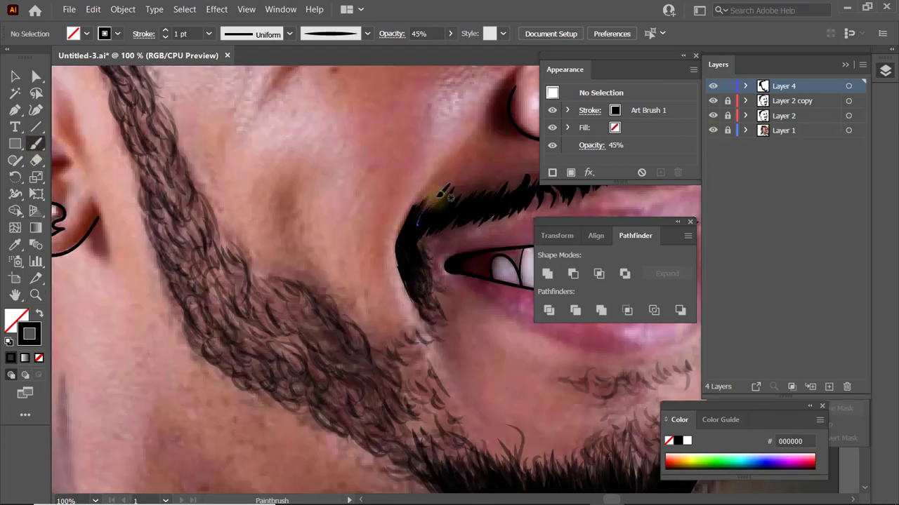
- Paint hair strokes at 0.75 pt and 31% opacity along the edges of the longer moustache half
{"action": "left_click", "coordinate": [450, 34]}
{"action": "left_click_drag", "start_coordinate": [421, 53], "coordinate": [413, 53]}
{"action": "left_click", "coordinate": [615, 501]}
{"action": "mouse_move", "coordinate": [615, 500]}
{"action": "left_mouse_down"}
{"action": "mouse_move", "coordinate": [628, 501]}
{"action": "mouse_move", "coordinate": [620, 500]}
{"action": "left_mouse_up"}
{"action": "left_click", "coordinate": [165, 37]}
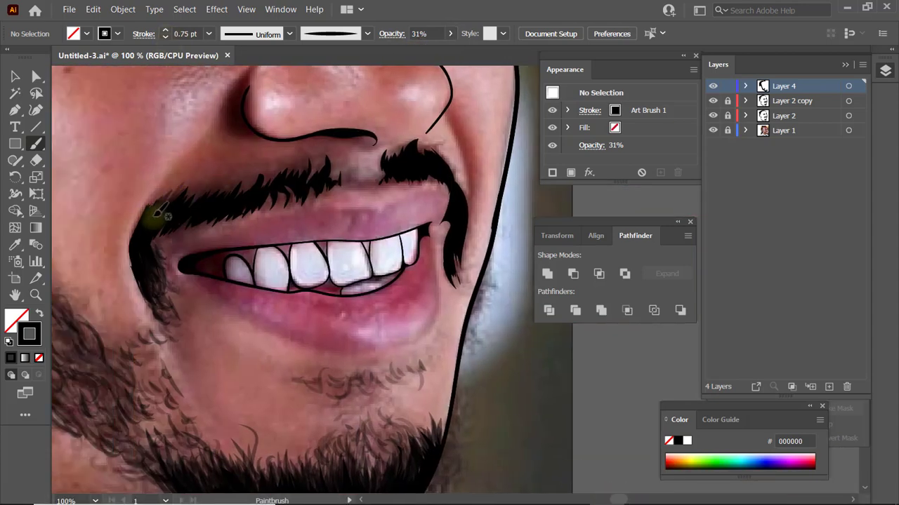
{"action": "mouse_move", "coordinate": [192, 199]}
{"action": "left_mouse_down"}
{"action": "mouse_move", "coordinate": [200, 181]}
{"action": "mouse_move", "coordinate": [251, 187]}
{"action": "mouse_move", "coordinate": [306, 147]}
{"action": "left_mouse_up"}
{"action": "mouse_move", "coordinate": [312, 184]}
{"action": "left_mouse_down"}
{"action": "mouse_move", "coordinate": [336, 169]}
{"action": "mouse_move", "coordinate": [336, 188]}
{"action": "mouse_move", "coordinate": [309, 196]}
{"action": "mouse_move", "coordinate": [291, 188]}
{"action": "mouse_move", "coordinate": [282, 208]}
{"action": "mouse_move", "coordinate": [281, 193]}
{"action": "mouse_move", "coordinate": [281, 211]}
{"action": "mouse_move", "coordinate": [271, 198]}
{"action": "mouse_move", "coordinate": [272, 210]}
{"action": "mouse_move", "coordinate": [268, 190]}
{"action": "mouse_move", "coordinate": [246, 219]}
{"action": "mouse_move", "coordinate": [249, 205]}
{"action": "mouse_move", "coordinate": [218, 225]}
{"action": "mouse_move", "coordinate": [195, 226]}
{"action": "mouse_move", "coordinate": [190, 217]}
{"action": "mouse_move", "coordinate": [167, 226]}
{"action": "mouse_move", "coordinate": [163, 263]}
{"action": "mouse_move", "coordinate": [156, 251]}
{"action": "mouse_move", "coordinate": [180, 283]}
{"action": "mouse_move", "coordinate": [284, 209]}
{"action": "mouse_move", "coordinate": [318, 152]}
{"action": "left_mouse_up"}
- Add finer 0.5 pt hair strokes to the longer moustache half and around the edges of the shorter half
{"action": "left_click", "coordinate": [165, 38]}
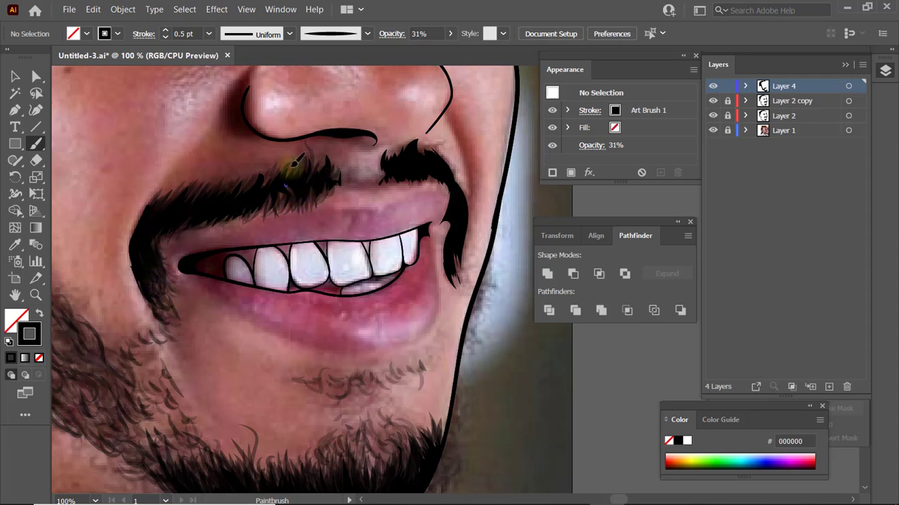
{"action": "left_click_drag", "start_coordinate": [278, 180], "coordinate": [287, 160]}
{"action": "left_click_drag", "start_coordinate": [243, 192], "coordinate": [250, 169]}
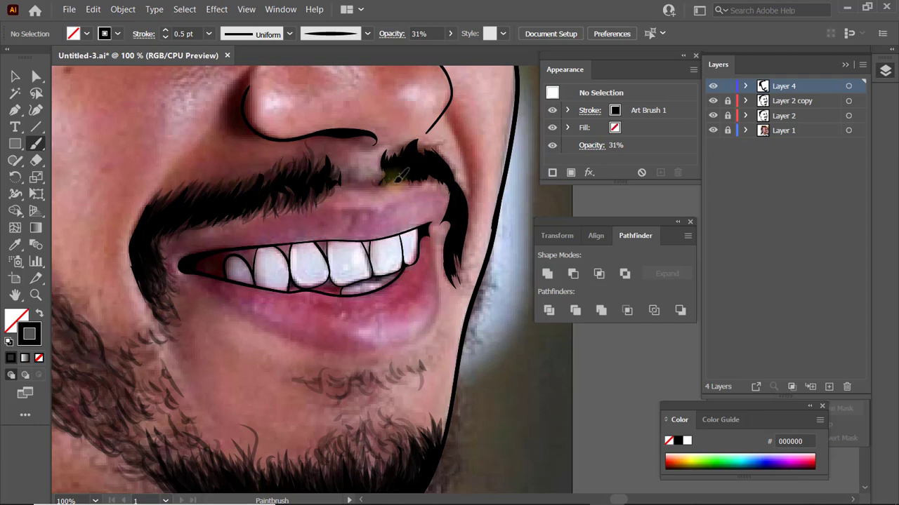
{"action": "mouse_move", "coordinate": [424, 180]}
{"action": "left_mouse_down"}
{"action": "mouse_move", "coordinate": [449, 203]}
{"action": "mouse_move", "coordinate": [438, 223]}
{"action": "mouse_move", "coordinate": [448, 225]}
{"action": "mouse_move", "coordinate": [457, 287]}
{"action": "mouse_move", "coordinate": [459, 174]}
{"action": "mouse_move", "coordinate": [454, 187]}
{"action": "mouse_move", "coordinate": [442, 152]}
{"action": "mouse_move", "coordinate": [383, 153]}
{"action": "mouse_move", "coordinate": [411, 141]}
{"action": "left_mouse_up"}
- Hide the photo and thicken both moustache halves with strokes at 53% opacity, raising the stroke weight to 1 pt
{"action": "left_click", "coordinate": [35, 295]}
{"action": "left_click", "coordinate": [523, 264], "text": "alt"}
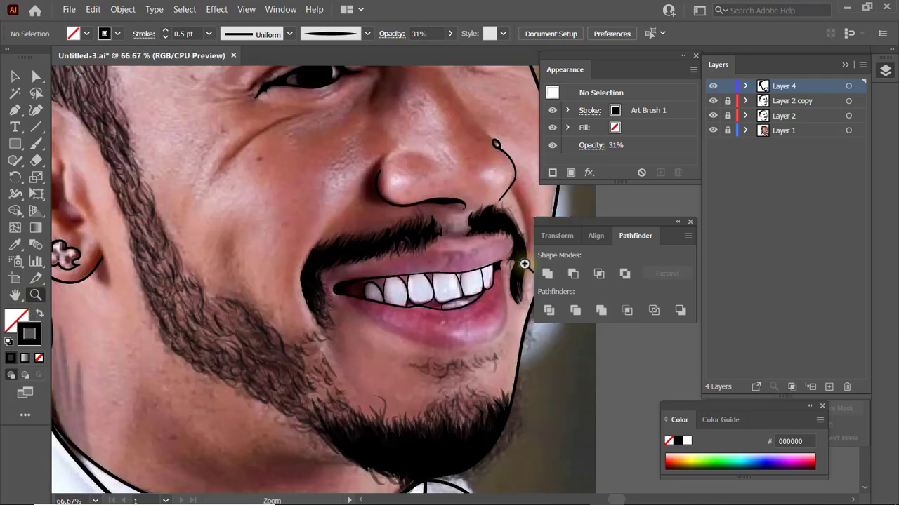
{"action": "left_click_drag", "start_coordinate": [615, 500], "coordinate": [623, 504]}
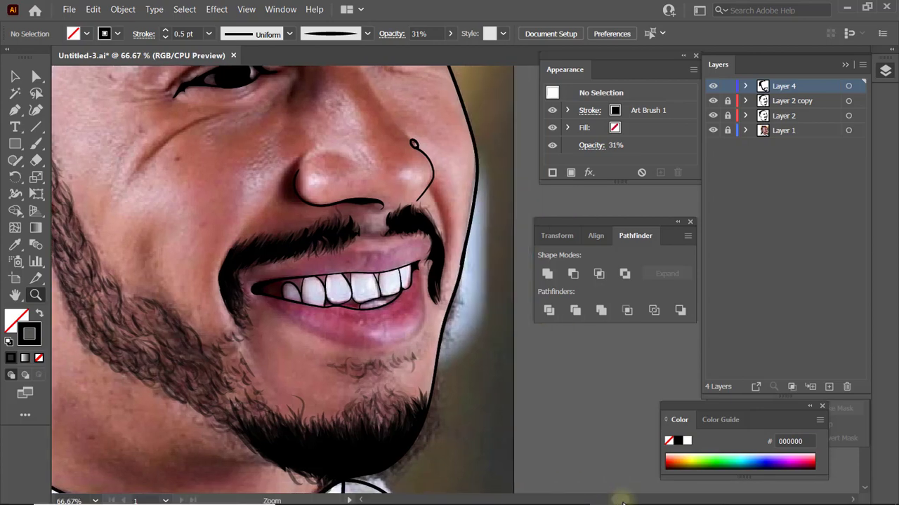
{"action": "left_click", "coordinate": [712, 130]}
{"action": "left_click", "coordinate": [371, 241]}
{"action": "key", "text": "b"}
{"action": "key", "text": "5"}
{"action": "key", "text": "3"}
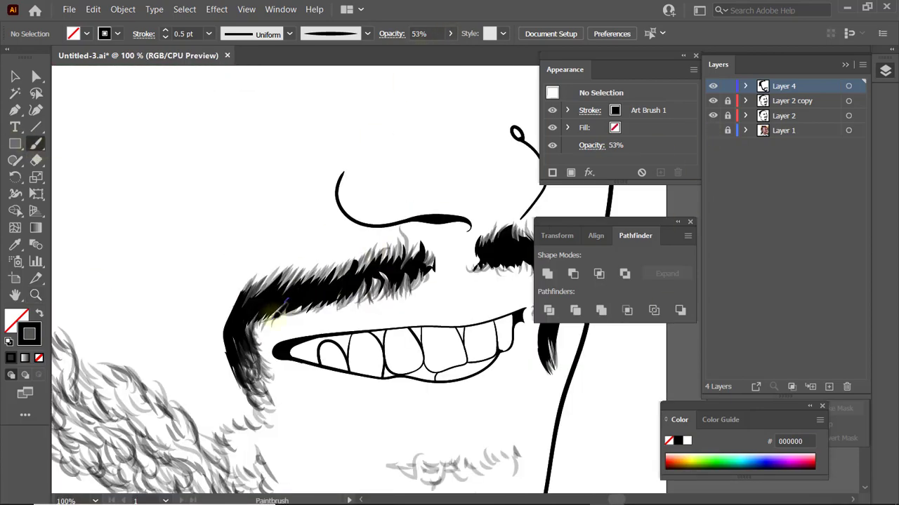
{"action": "mouse_move", "coordinate": [259, 324]}
{"action": "left_mouse_down"}
{"action": "mouse_move", "coordinate": [249, 345]}
{"action": "mouse_move", "coordinate": [267, 290]}
{"action": "mouse_move", "coordinate": [271, 300]}
{"action": "mouse_move", "coordinate": [281, 297]}
{"action": "mouse_move", "coordinate": [315, 268]}
{"action": "mouse_move", "coordinate": [354, 275]}
{"action": "mouse_move", "coordinate": [408, 251]}
{"action": "mouse_move", "coordinate": [402, 278]}
{"action": "mouse_move", "coordinate": [421, 250]}
{"action": "mouse_move", "coordinate": [438, 246]}
{"action": "mouse_move", "coordinate": [383, 284]}
{"action": "mouse_move", "coordinate": [372, 285]}
{"action": "mouse_move", "coordinate": [367, 264]}
{"action": "mouse_move", "coordinate": [378, 272]}
{"action": "mouse_move", "coordinate": [367, 281]}
{"action": "mouse_move", "coordinate": [261, 327]}
{"action": "left_mouse_up"}
{"action": "left_click", "coordinate": [164, 31]}
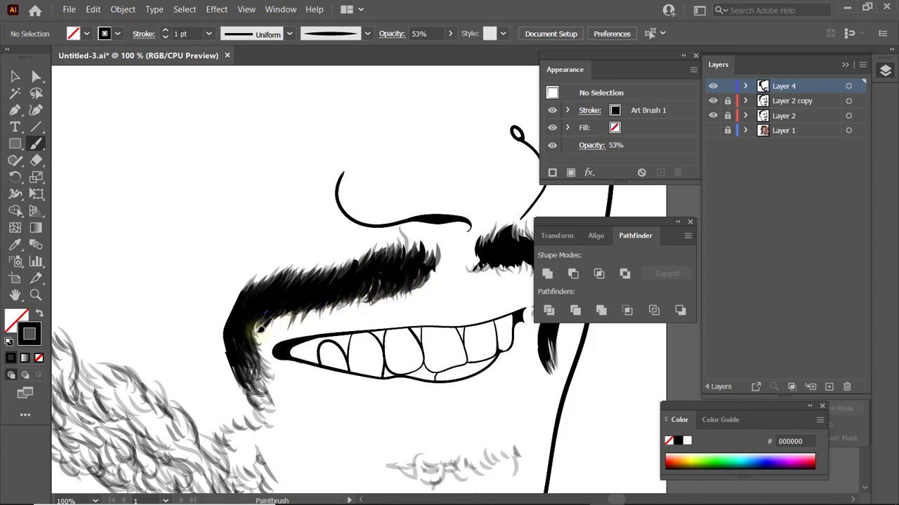
{"action": "scroll", "coordinate": [455, 384], "scroll_direction": "right", "scroll_amount": 5}
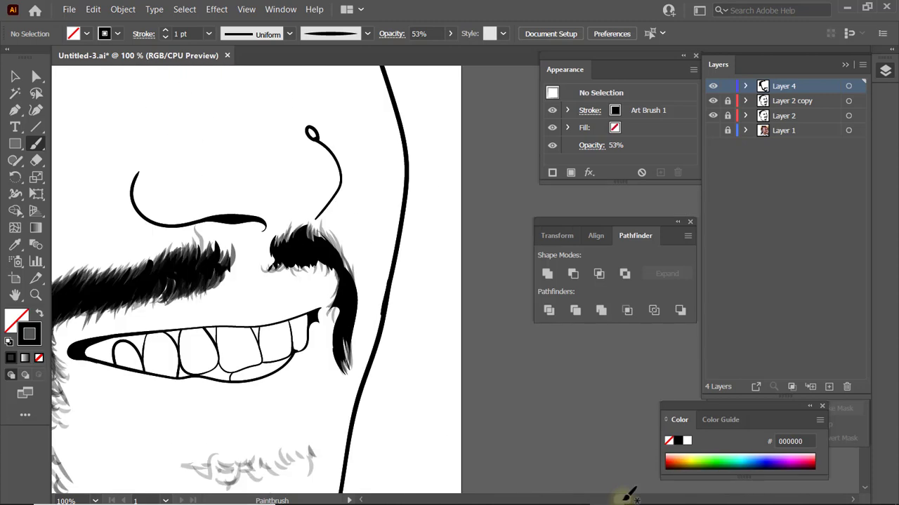
{"action": "mouse_move", "coordinate": [344, 265]}
{"action": "left_mouse_down"}
{"action": "mouse_move", "coordinate": [318, 237]}
{"action": "mouse_move", "coordinate": [290, 250]}
{"action": "mouse_move", "coordinate": [340, 282]}
{"action": "left_mouse_up"}
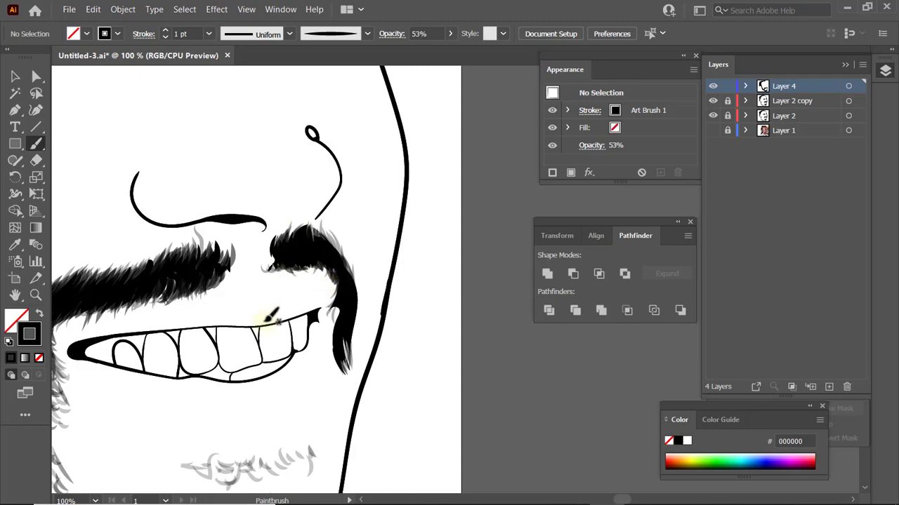
- Show the photo and paint 1 pt hair strokes at 24% opacity along the lower edge and inner end of the shorter eyebrow
{"action": "scroll", "coordinate": [268, 323], "scroll_direction": "up", "scroll_amount": 7}
{"action": "left_click", "coordinate": [712, 132]}
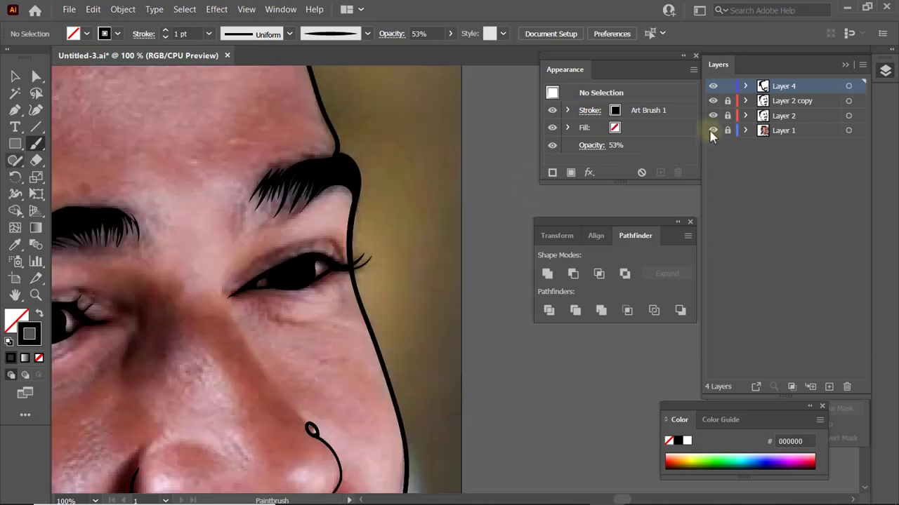
{"action": "left_click", "coordinate": [450, 33]}
{"action": "left_click_drag", "start_coordinate": [424, 52], "coordinate": [407, 52]}
{"action": "left_click", "coordinate": [165, 30]}
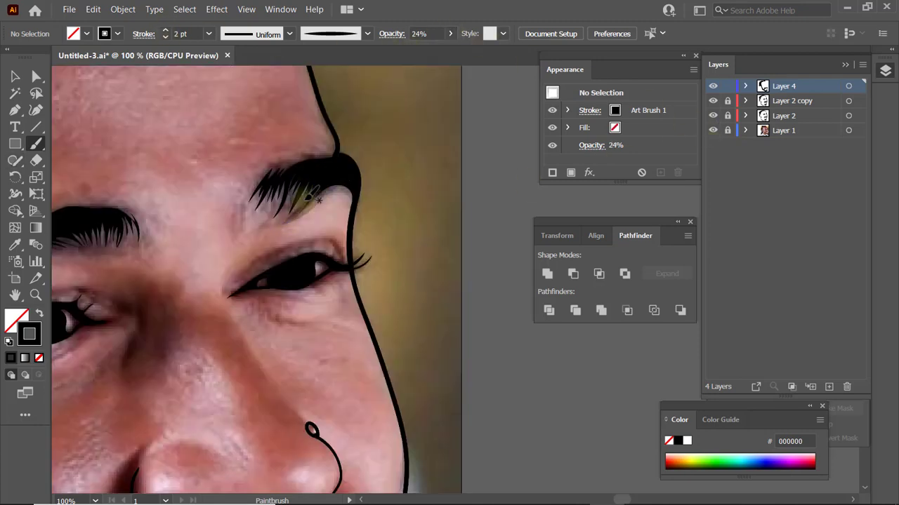
{"action": "left_click", "coordinate": [165, 37]}
{"action": "mouse_move", "coordinate": [307, 188]}
{"action": "left_mouse_down"}
{"action": "mouse_move", "coordinate": [291, 213]}
{"action": "mouse_move", "coordinate": [265, 225]}
{"action": "left_mouse_up"}
{"action": "left_click_drag", "start_coordinate": [262, 223], "coordinate": [259, 231]}
{"action": "left_click_drag", "start_coordinate": [270, 191], "coordinate": [250, 224]}
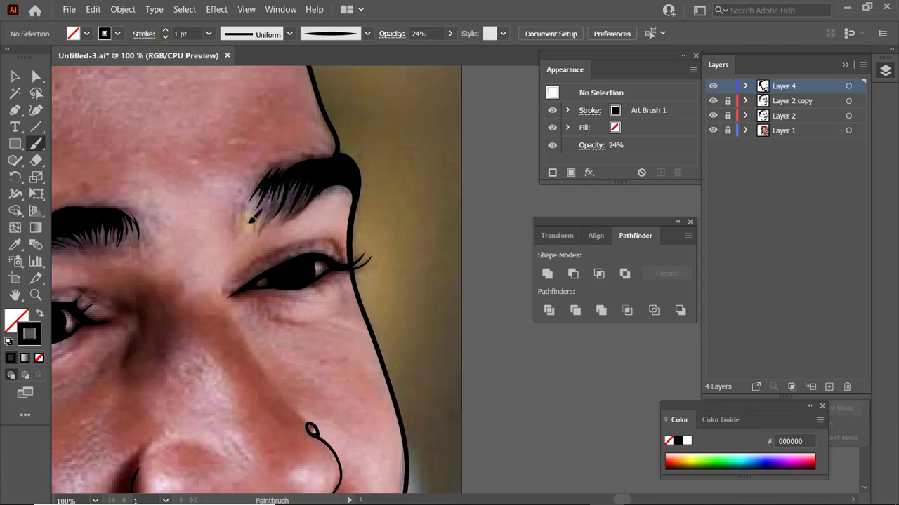
{"action": "left_click_drag", "start_coordinate": [258, 188], "coordinate": [242, 222]}
{"action": "mouse_move", "coordinate": [268, 185]}
{"action": "left_mouse_down"}
{"action": "mouse_move", "coordinate": [275, 224]}
{"action": "mouse_move", "coordinate": [302, 176]}
{"action": "mouse_move", "coordinate": [273, 222]}
{"action": "left_mouse_up"}
{"action": "left_click_drag", "start_coordinate": [311, 182], "coordinate": [284, 222]}
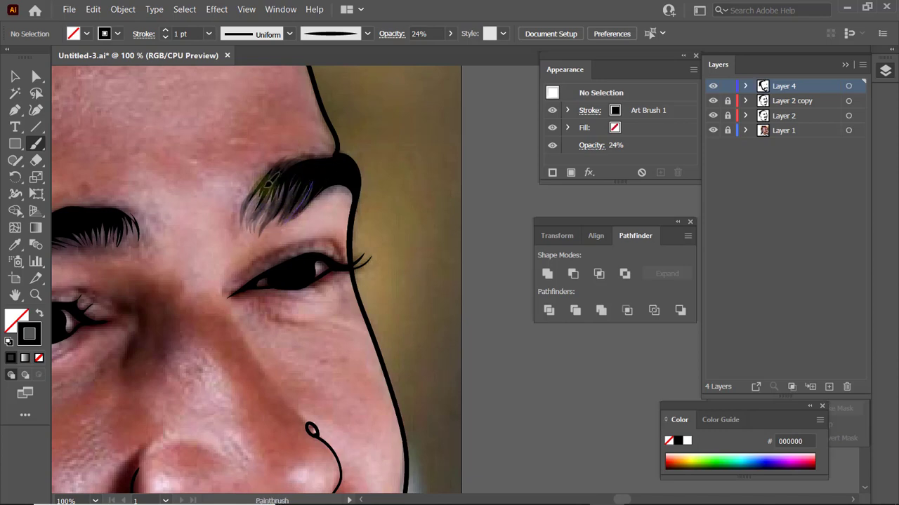
{"action": "left_click_drag", "start_coordinate": [267, 187], "coordinate": [247, 220]}
- Paint matching 24% opacity hair strokes along the lower edge and inner end of the longer eyebrow
{"action": "left_click_drag", "start_coordinate": [618, 500], "coordinate": [610, 499]}
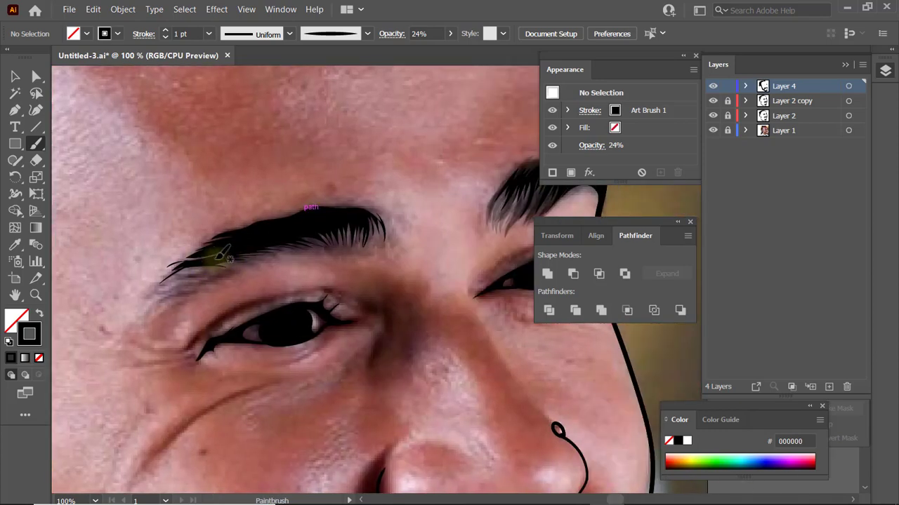
{"action": "left_click_drag", "start_coordinate": [317, 237], "coordinate": [346, 257]}
{"action": "mouse_move", "coordinate": [347, 225]}
{"action": "left_mouse_down"}
{"action": "mouse_move", "coordinate": [356, 251]}
{"action": "mouse_move", "coordinate": [367, 252]}
{"action": "mouse_move", "coordinate": [362, 213]}
{"action": "mouse_move", "coordinate": [391, 254]}
{"action": "left_mouse_up"}
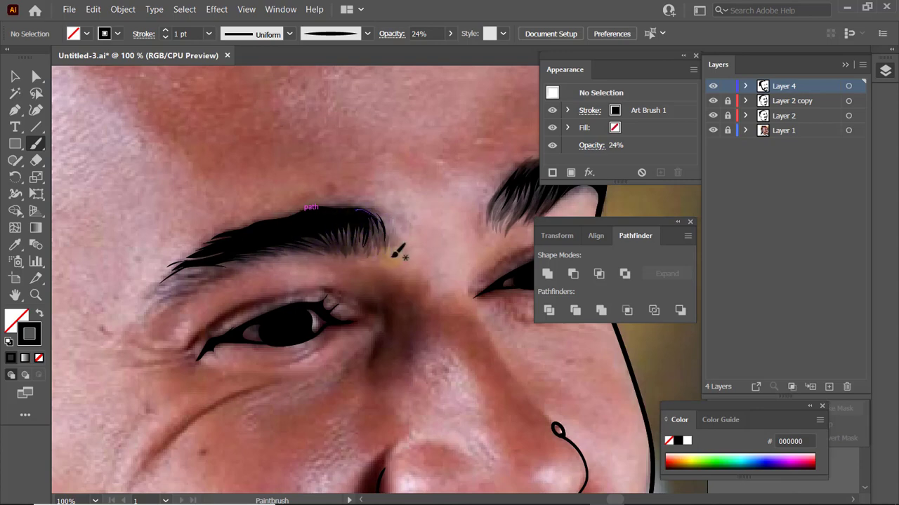
- Hide the photo and add 0.75 pt strokes at 48% opacity along the longer eyebrow's lower edge
{"action": "left_click", "coordinate": [710, 131]}
{"action": "left_click", "coordinate": [450, 34]}
{"action": "left_click_drag", "start_coordinate": [416, 53], "coordinate": [422, 54]}
{"action": "left_click", "coordinate": [166, 37]}
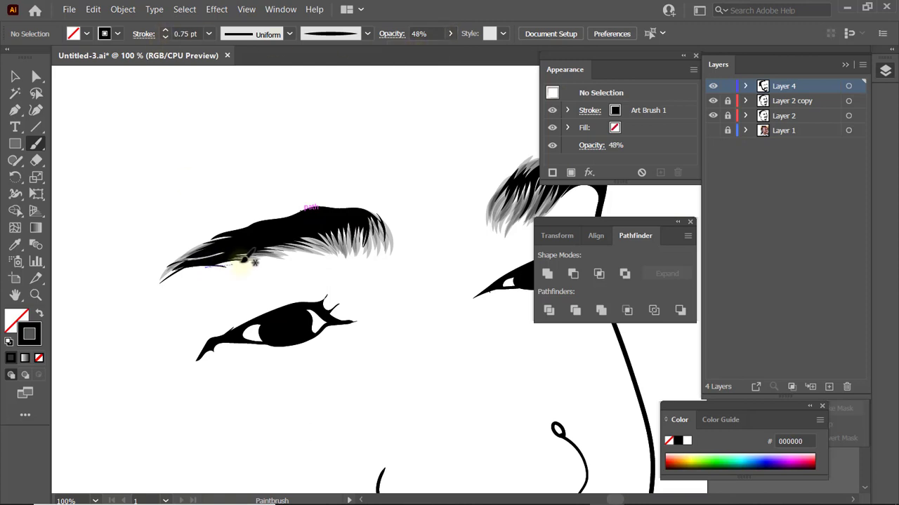
{"action": "mouse_move", "coordinate": [242, 260]}
{"action": "left_mouse_down"}
{"action": "mouse_move", "coordinate": [220, 260]}
{"action": "mouse_move", "coordinate": [282, 253]}
{"action": "mouse_move", "coordinate": [282, 238]}
{"action": "mouse_move", "coordinate": [334, 250]}
{"action": "mouse_move", "coordinate": [320, 228]}
{"action": "mouse_move", "coordinate": [337, 257]}
{"action": "left_mouse_up"}
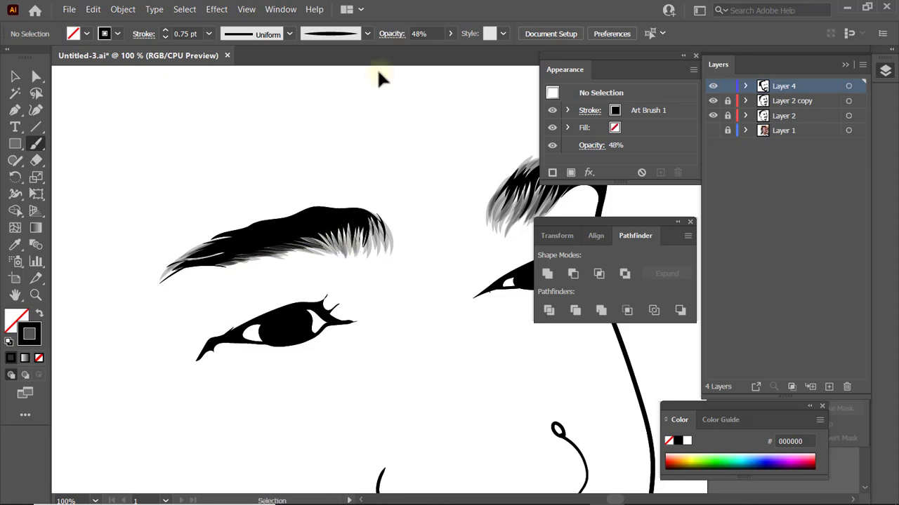
- Switch to the tapered Art Brush 2 and blend 1 pt strokes into the longer eyebrow's underside
{"action": "left_click", "coordinate": [367, 34]}
{"action": "left_click", "coordinate": [321, 120]}
{"action": "mouse_move", "coordinate": [330, 245]}
{"action": "left_mouse_down"}
{"action": "mouse_move", "coordinate": [346, 223]}
{"action": "mouse_move", "coordinate": [365, 214]}
{"action": "mouse_move", "coordinate": [363, 253]}
{"action": "mouse_move", "coordinate": [371, 251]}
{"action": "mouse_move", "coordinate": [367, 215]}
{"action": "mouse_move", "coordinate": [385, 232]}
{"action": "mouse_move", "coordinate": [369, 214]}
{"action": "mouse_move", "coordinate": [391, 248]}
{"action": "mouse_move", "coordinate": [371, 214]}
{"action": "mouse_move", "coordinate": [382, 241]}
{"action": "mouse_move", "coordinate": [367, 215]}
{"action": "mouse_move", "coordinate": [371, 257]}
{"action": "mouse_move", "coordinate": [369, 220]}
{"action": "mouse_move", "coordinate": [346, 231]}
{"action": "mouse_move", "coordinate": [345, 254]}
{"action": "mouse_move", "coordinate": [323, 237]}
{"action": "mouse_move", "coordinate": [339, 252]}
{"action": "left_mouse_up"}
{"action": "mouse_move", "coordinate": [257, 244]}
{"action": "left_mouse_down"}
{"action": "mouse_move", "coordinate": [328, 249]}
{"action": "mouse_move", "coordinate": [224, 253]}
{"action": "left_mouse_up"}
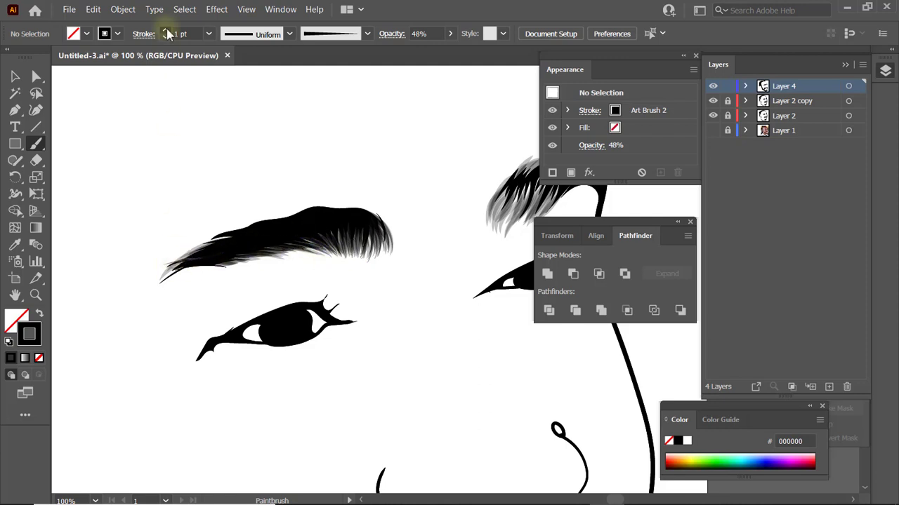
- Raise the stroke weight to 2 pt and thicken the hairs of both eyebrows with tapered strokes
{"action": "left_click", "coordinate": [166, 30]}
{"action": "left_click_drag", "start_coordinate": [169, 266], "coordinate": [252, 236]}
{"action": "left_click_drag", "start_coordinate": [211, 264], "coordinate": [283, 250]}
{"action": "left_click_drag", "start_coordinate": [622, 499], "coordinate": [628, 500]}
{"action": "mouse_move", "coordinate": [364, 173]}
{"action": "left_mouse_down"}
{"action": "mouse_move", "coordinate": [336, 217]}
{"action": "mouse_move", "coordinate": [349, 177]}
{"action": "mouse_move", "coordinate": [328, 208]}
{"action": "mouse_move", "coordinate": [343, 173]}
{"action": "mouse_move", "coordinate": [328, 200]}
{"action": "mouse_move", "coordinate": [334, 182]}
{"action": "mouse_move", "coordinate": [312, 219]}
{"action": "mouse_move", "coordinate": [322, 176]}
{"action": "mouse_move", "coordinate": [307, 212]}
{"action": "mouse_move", "coordinate": [319, 181]}
{"action": "mouse_move", "coordinate": [301, 211]}
{"action": "mouse_move", "coordinate": [308, 180]}
{"action": "mouse_move", "coordinate": [290, 215]}
{"action": "mouse_move", "coordinate": [348, 156]}
{"action": "mouse_move", "coordinate": [330, 223]}
{"action": "left_mouse_up"}
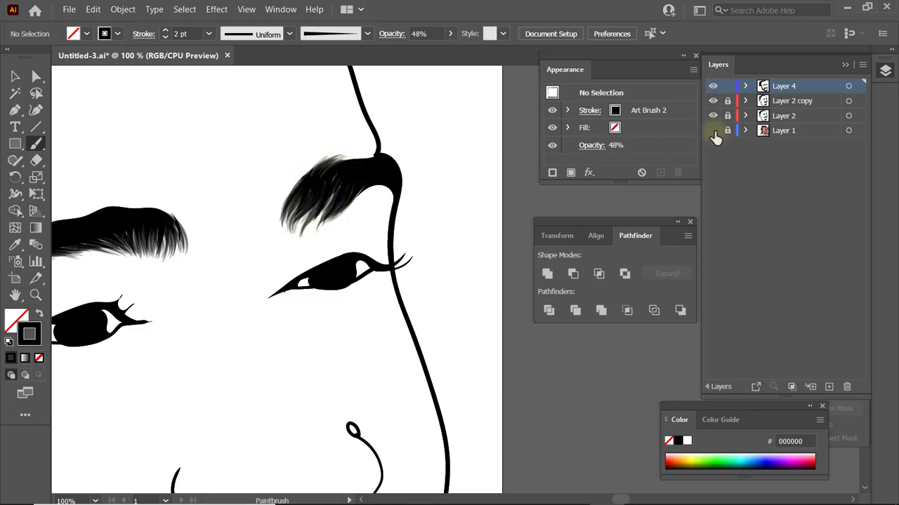
- Show the photo and paint the shorter eyebrow's inner end with Art Brush 1 at 0.75 pt, lowering the opacity to 24%
{"action": "left_click", "coordinate": [713, 130]}
{"action": "left_click", "coordinate": [367, 34]}
{"action": "left_click", "coordinate": [301, 98]}
{"action": "left_click", "coordinate": [166, 37]}
{"action": "left_click", "coordinate": [166, 38]}
{"action": "left_click_drag", "start_coordinate": [291, 182], "coordinate": [284, 229]}
{"action": "left_click", "coordinate": [450, 33]}
{"action": "left_click_drag", "start_coordinate": [421, 50], "coordinate": [409, 51]}
{"action": "mouse_move", "coordinate": [283, 188]}
{"action": "left_mouse_down"}
{"action": "mouse_move", "coordinate": [283, 237]}
{"action": "mouse_move", "coordinate": [297, 230]}
{"action": "left_mouse_up"}
- Extend the inner end and the outer tail of the longer eyebrow with 0.75 pt hair strokes at 24% opacity
{"action": "mouse_move", "coordinate": [181, 213]}
{"action": "left_mouse_down"}
{"action": "mouse_move", "coordinate": [198, 249]}
{"action": "mouse_move", "coordinate": [192, 245]}
{"action": "left_mouse_up"}
{"action": "left_click_drag", "start_coordinate": [179, 210], "coordinate": [189, 257]}
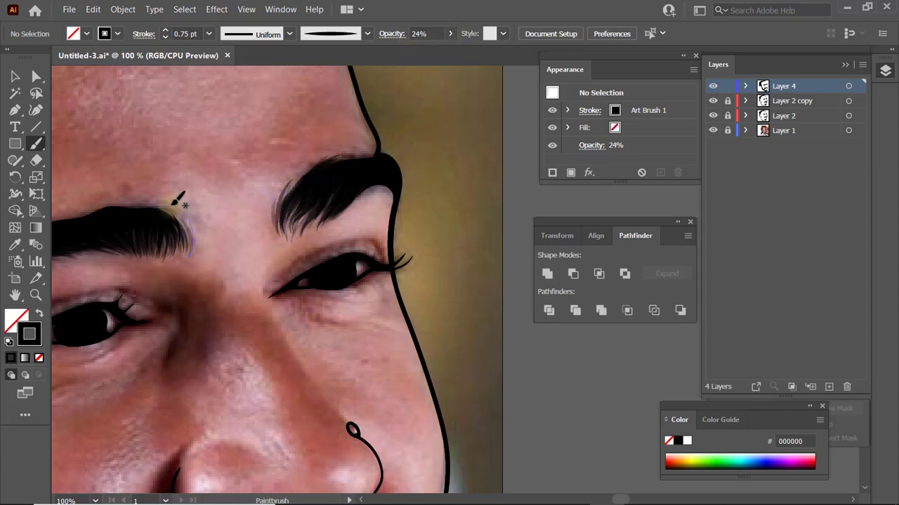
{"action": "left_click_drag", "start_coordinate": [173, 204], "coordinate": [187, 256]}
{"action": "left_click_drag", "start_coordinate": [616, 499], "coordinate": [606, 499]}
{"action": "mouse_move", "coordinate": [376, 286]}
{"action": "left_mouse_down"}
{"action": "mouse_move", "coordinate": [325, 318]}
{"action": "mouse_move", "coordinate": [329, 297]}
{"action": "mouse_move", "coordinate": [340, 295]}
{"action": "mouse_move", "coordinate": [341, 306]}
{"action": "left_mouse_up"}
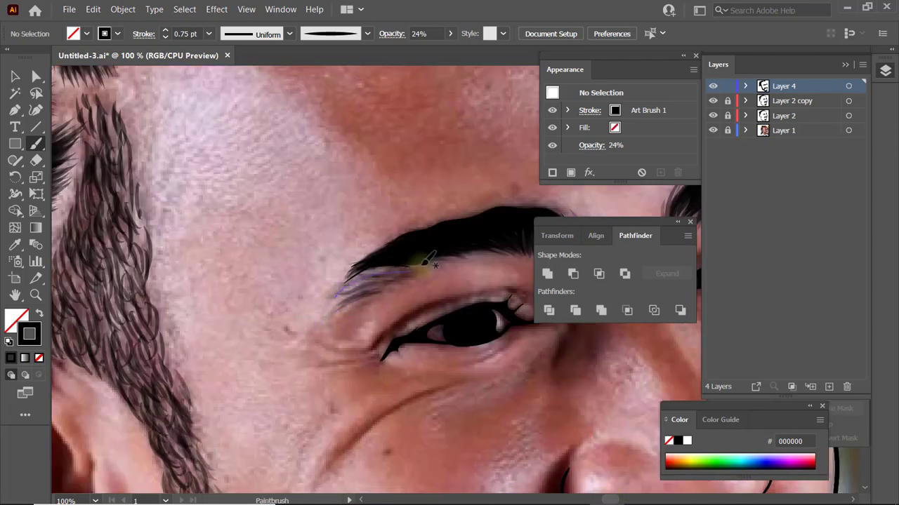
{"action": "mouse_move", "coordinate": [408, 269]}
{"action": "left_mouse_down"}
{"action": "mouse_move", "coordinate": [364, 275]}
{"action": "mouse_move", "coordinate": [382, 279]}
{"action": "mouse_move", "coordinate": [334, 315]}
{"action": "left_mouse_up"}
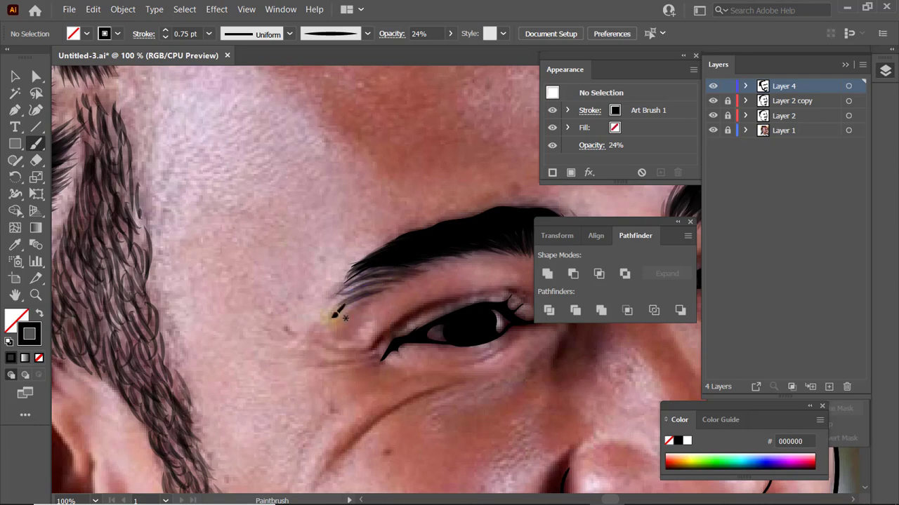
- Hide the photo and darken the longer eyebrow's tail with more strokes, raising the opacity to 55% and the weight to 1 pt
{"action": "left_click", "coordinate": [713, 131]}
{"action": "left_click_drag", "start_coordinate": [400, 279], "coordinate": [355, 282]}
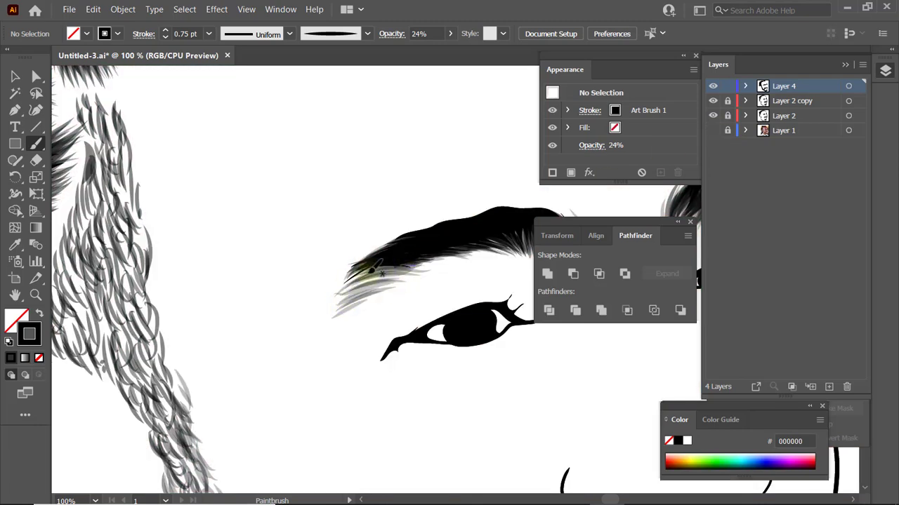
{"action": "left_click", "coordinate": [450, 34]}
{"action": "left_click", "coordinate": [425, 51]}
{"action": "left_click", "coordinate": [166, 31]}
{"action": "left_click_drag", "start_coordinate": [402, 264], "coordinate": [352, 285]}
- Examine the brushed eyebrows, moustache and beard across the whole portrait without the photo
{"action": "key", "text": "z"}
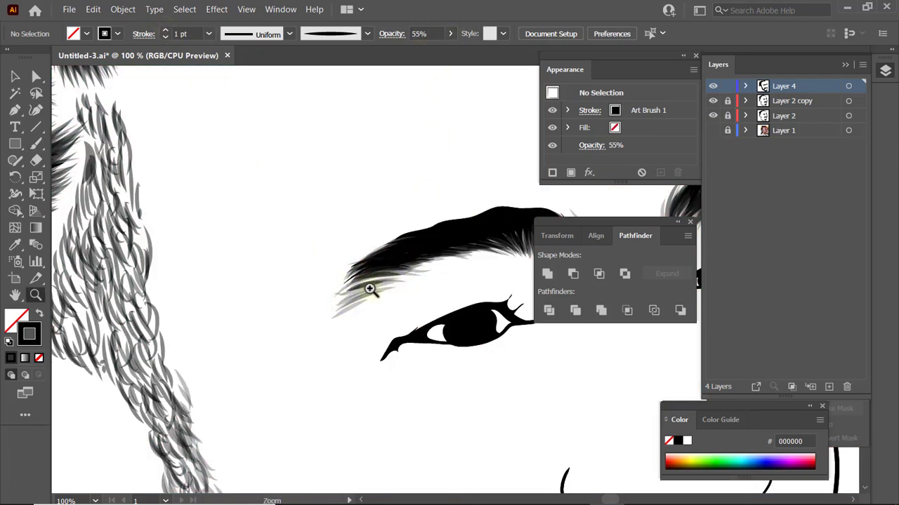
{"action": "left_click", "coordinate": [403, 308], "text": "alt"}
{"action": "left_click", "coordinate": [449, 391], "text": "alt"}
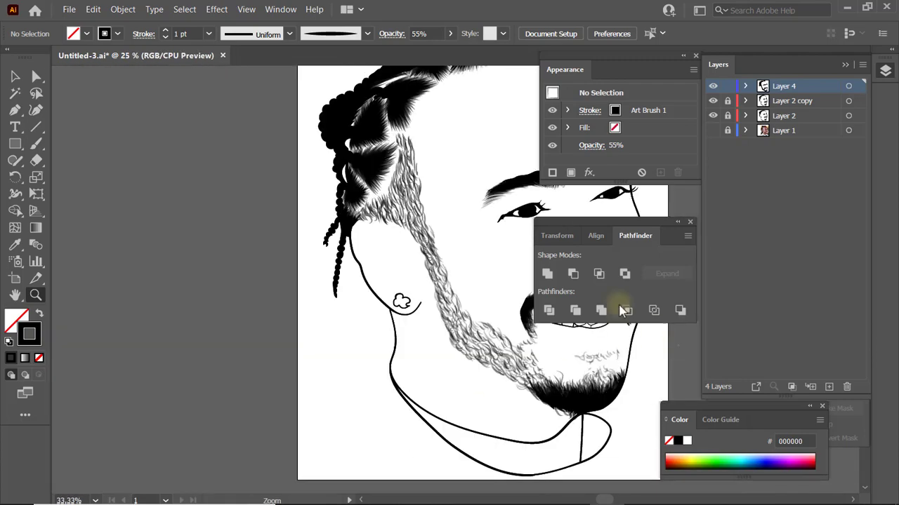
{"action": "left_click", "coordinate": [414, 175], "text": "alt"}
{"action": "left_click", "coordinate": [421, 309], "text": "alt"}
{"action": "left_click", "coordinate": [554, 399]}
{"action": "left_click", "coordinate": [362, 223], "text": "alt"}
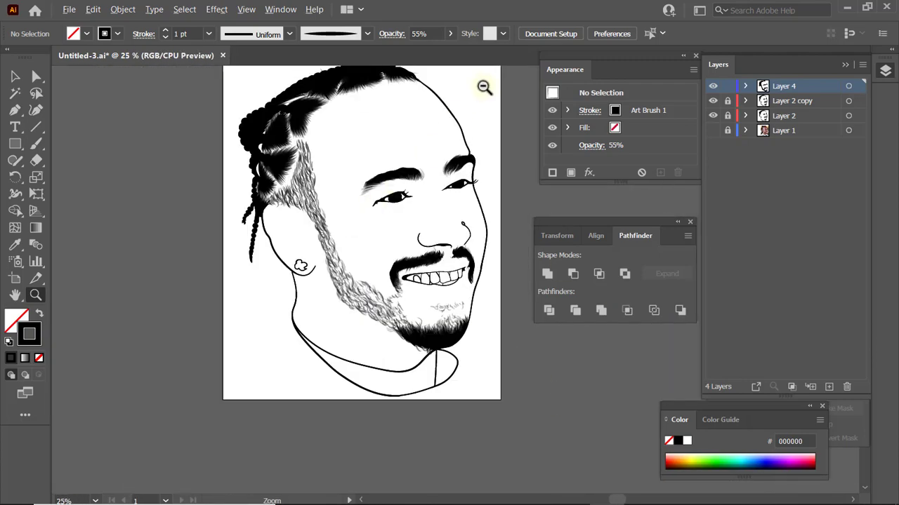
{"action": "left_click", "coordinate": [482, 89], "text": "alt"}
{"action": "left_click", "coordinate": [410, 363]}
{"action": "left_click", "coordinate": [464, 254]}
{"action": "left_click", "coordinate": [453, 290]}
{"action": "left_click", "coordinate": [440, 278]}
- Show the photo and paint 1 pt eyelash strokes at the eye corners with the tapered Art Brush 2 at 39% opacity
{"action": "left_click", "coordinate": [713, 130]}
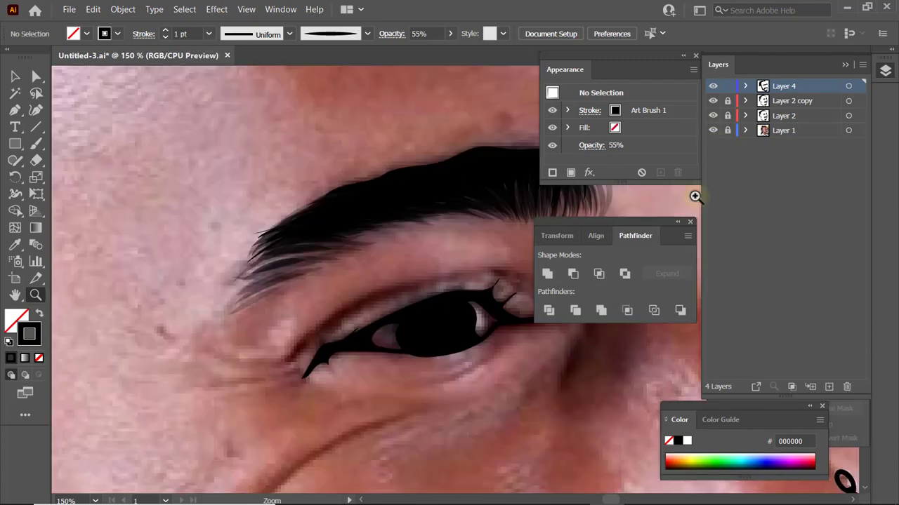
{"action": "left_click", "coordinate": [36, 143]}
{"action": "left_click", "coordinate": [367, 33]}
{"action": "left_click", "coordinate": [295, 98]}
{"action": "left_click", "coordinate": [450, 34]}
{"action": "left_click_drag", "start_coordinate": [425, 54], "coordinate": [409, 49]}
{"action": "left_click", "coordinate": [460, 282]}
{"action": "left_click", "coordinate": [450, 33]}
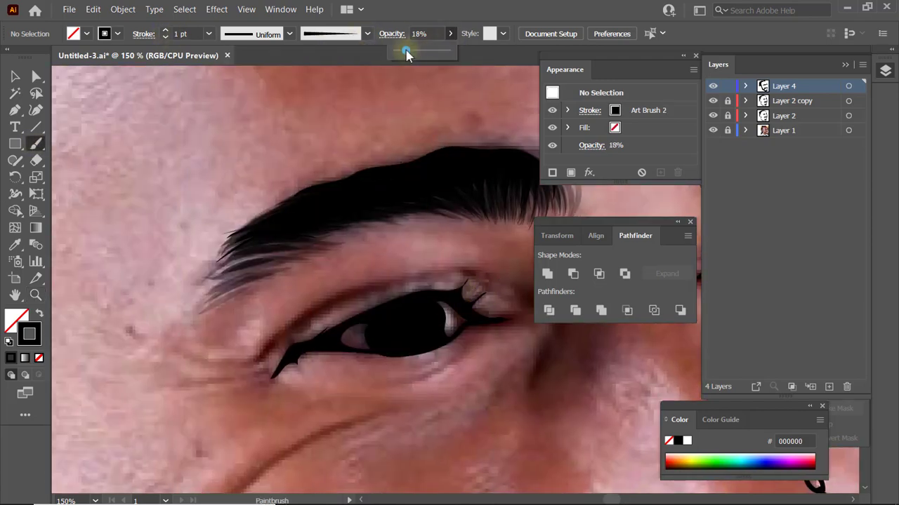
{"action": "left_click", "coordinate": [166, 37]}
{"action": "left_click", "coordinate": [166, 31]}
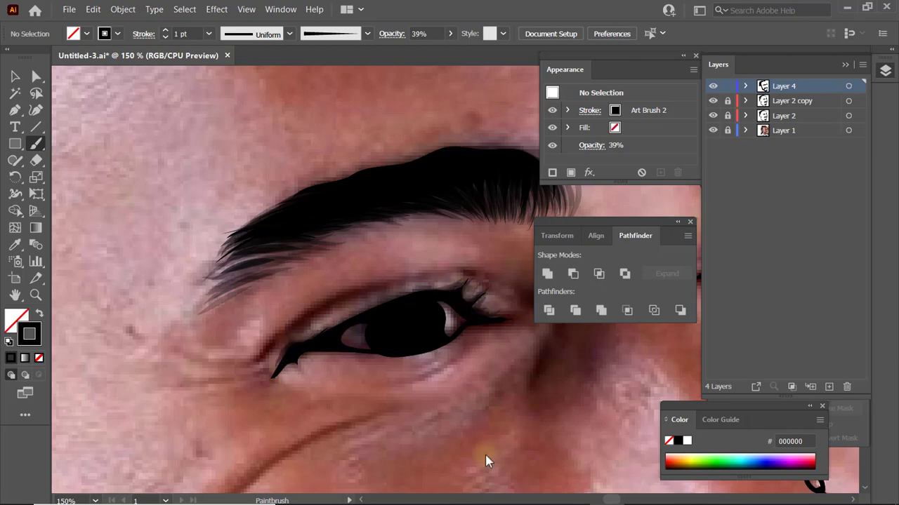
{"action": "mouse_move", "coordinate": [614, 500]}
{"action": "left_mouse_down"}
{"action": "mouse_move", "coordinate": [654, 495]}
{"action": "mouse_move", "coordinate": [621, 501]}
{"action": "left_mouse_up"}
{"action": "left_click_drag", "start_coordinate": [389, 229], "coordinate": [445, 211]}
{"action": "left_click_drag", "start_coordinate": [379, 224], "coordinate": [419, 216]}
- Hide the photo layer to check the complete line-art portrait on its own
{"action": "left_click", "coordinate": [35, 295]}
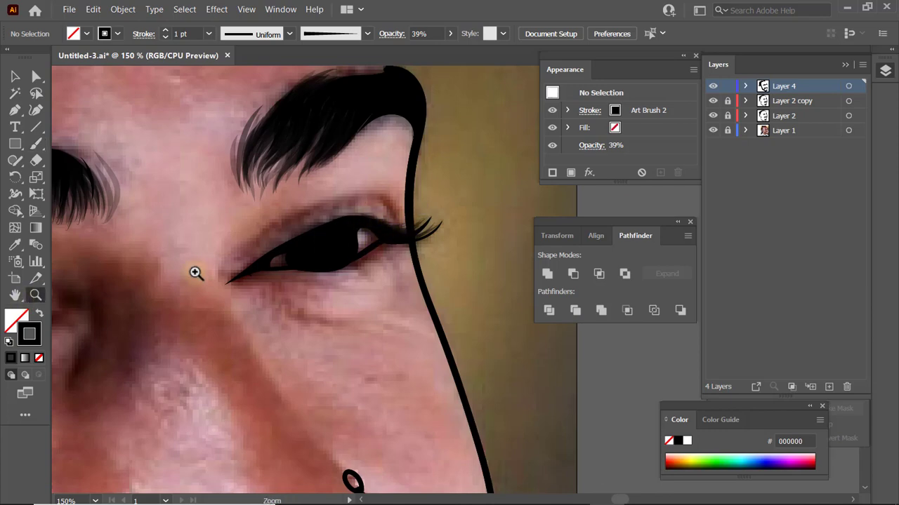
{"action": "left_click", "coordinate": [405, 242], "text": "alt"}
{"action": "left_click", "coordinate": [431, 276], "text": "alt"}
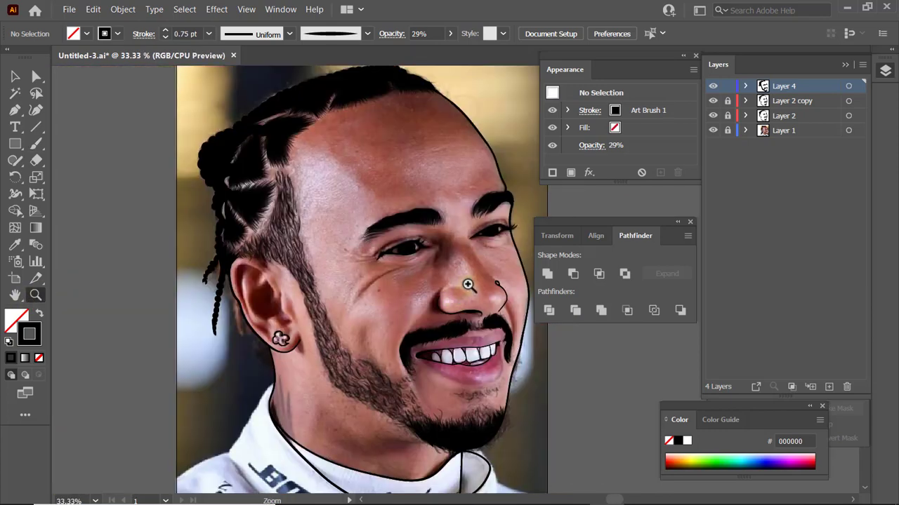
{"action": "left_click", "coordinate": [714, 131]}
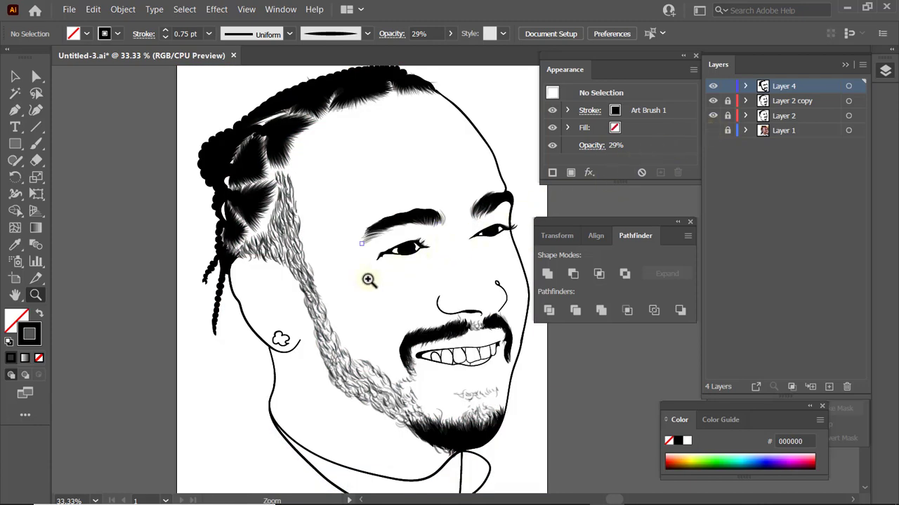